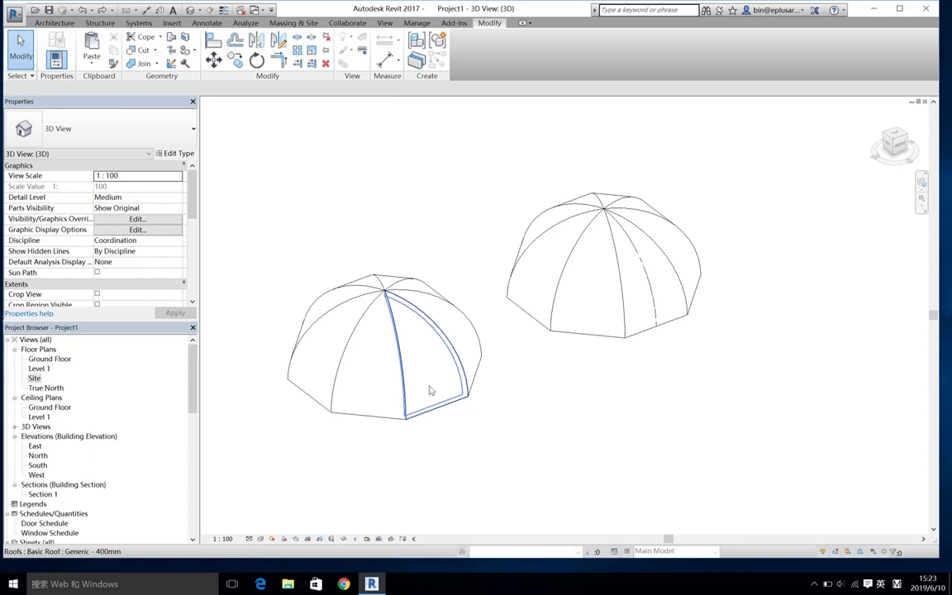
Window-select both octagonal dome roofs, delete them, and open the Site floor plan
click(430, 390)
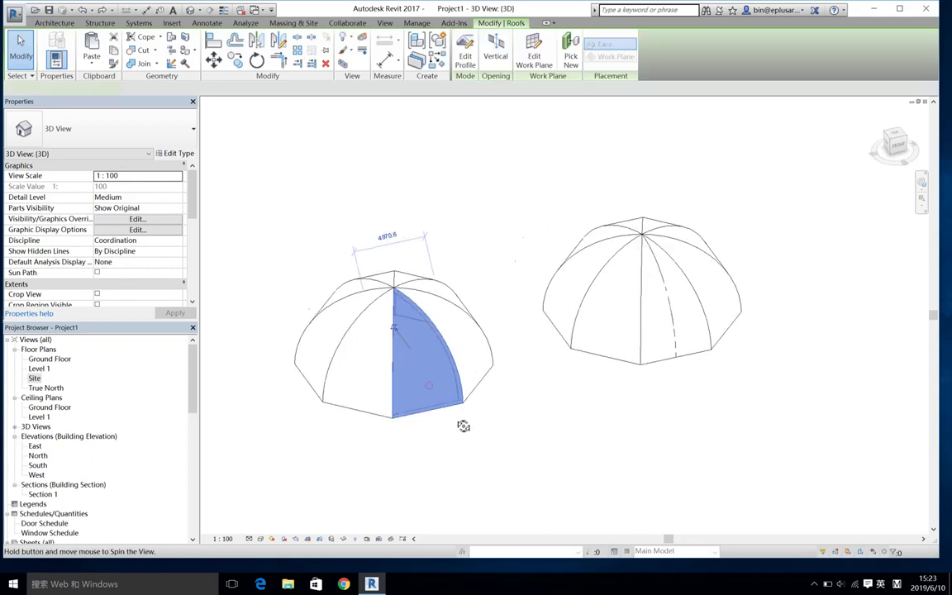
click(588, 321)
click(415, 372)
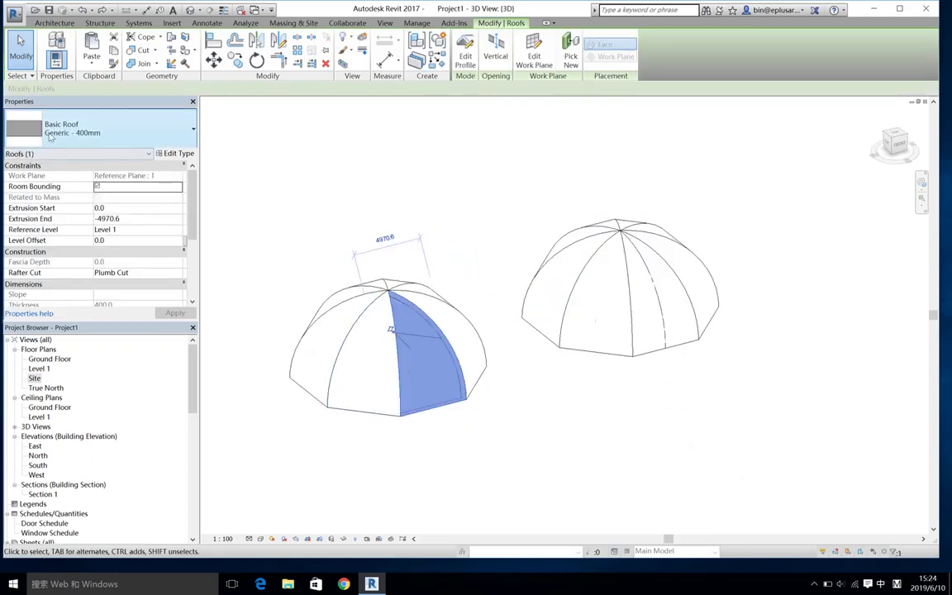
click(548, 302)
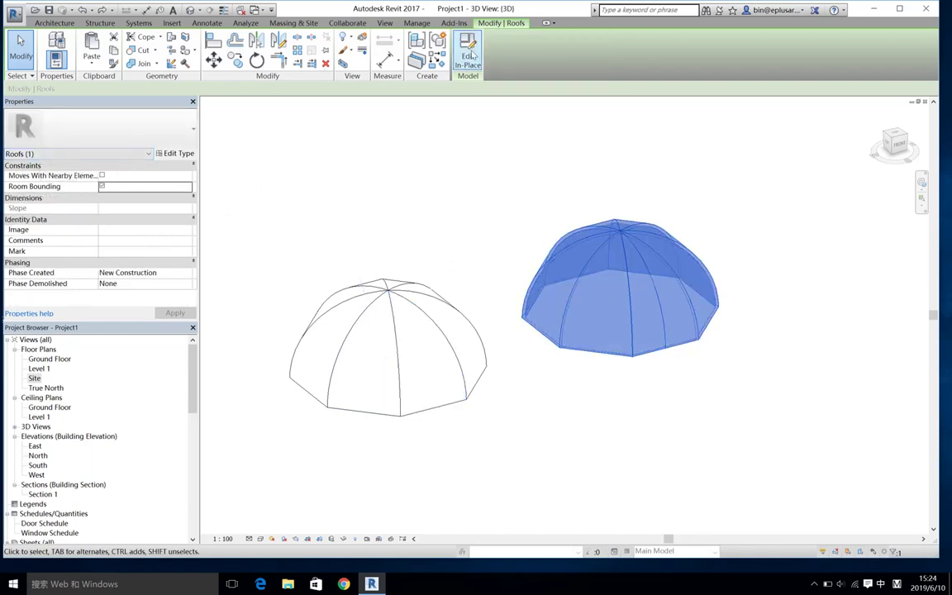
click(475, 246)
drag(699, 210, 315, 383)
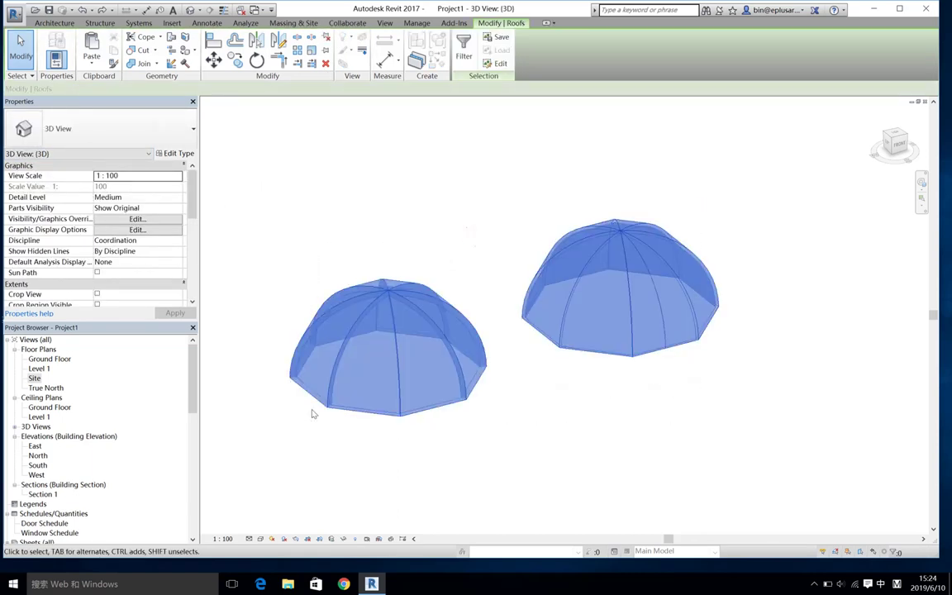
shift+middle_drag(331, 347, 362, 328)
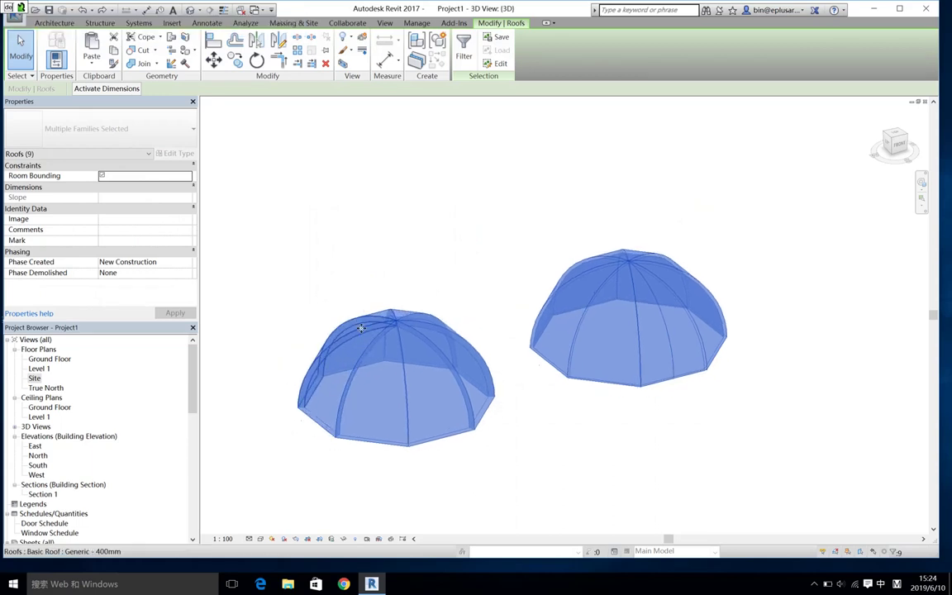
key(Delete)
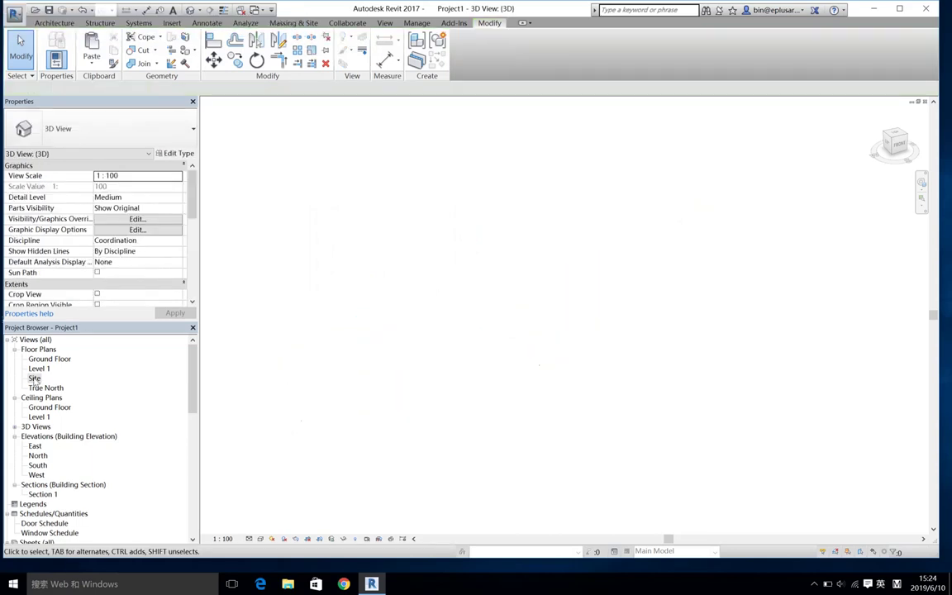
double_click(34, 380)
Delete the leftover elements remaining in the Site plan
click(417, 319)
drag(330, 219, 657, 367)
key(Delete)
scroll(417, 333, up, 3)
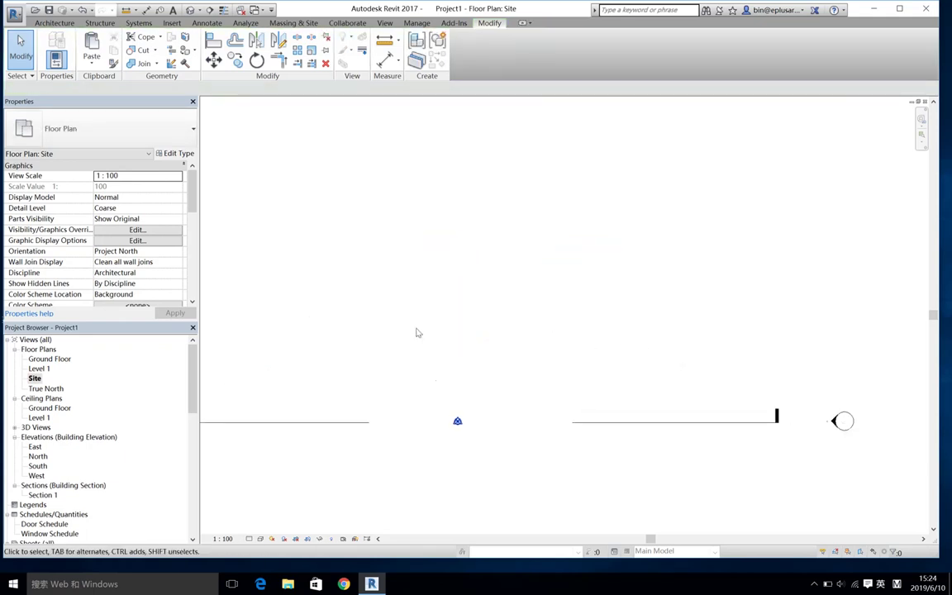
middle_drag(385, 341, 414, 302)
Draw an inscribed 8-sided polygon of detail lines on the Site plan
click(54, 23)
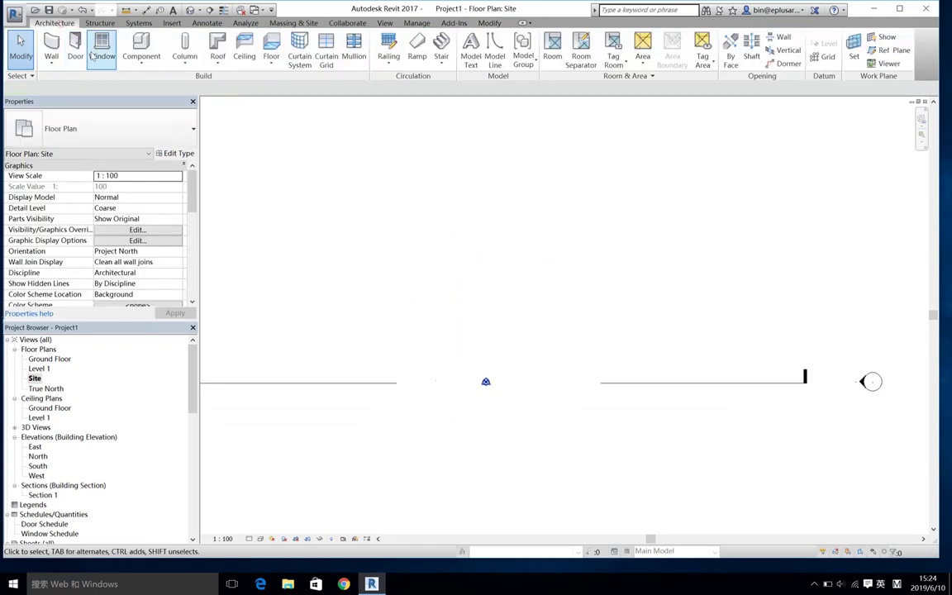
click(218, 22)
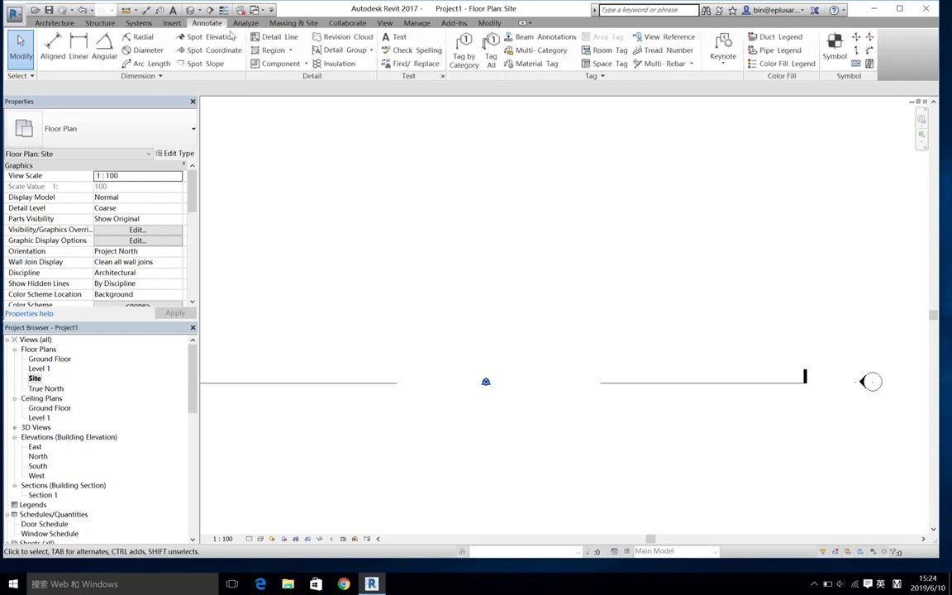
click(274, 39)
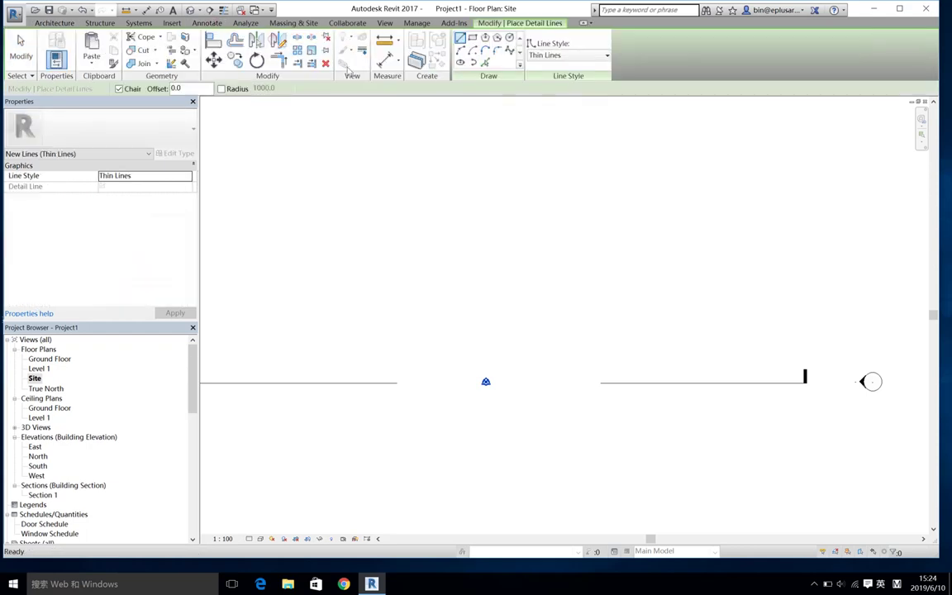
click(497, 39)
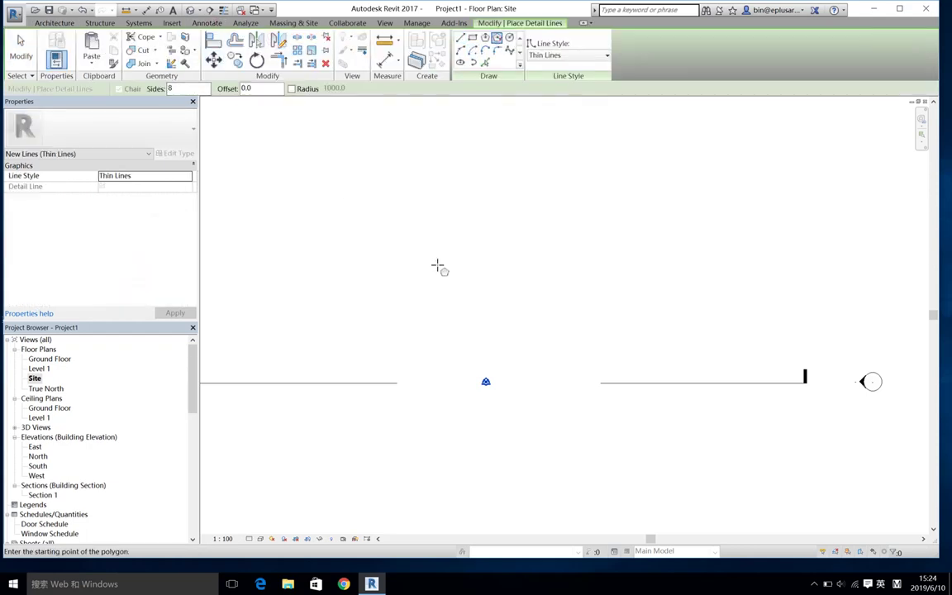
click(361, 246)
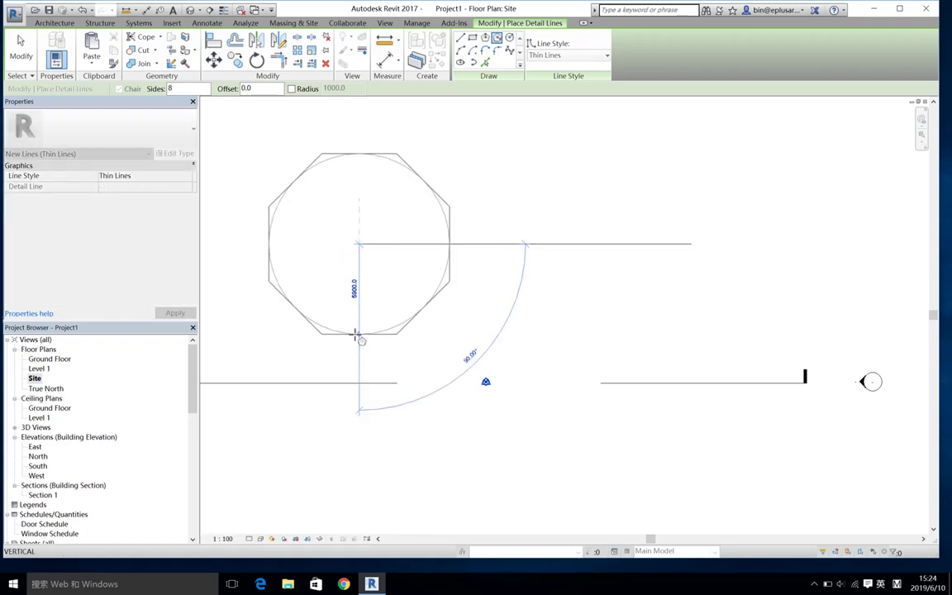
click(357, 334)
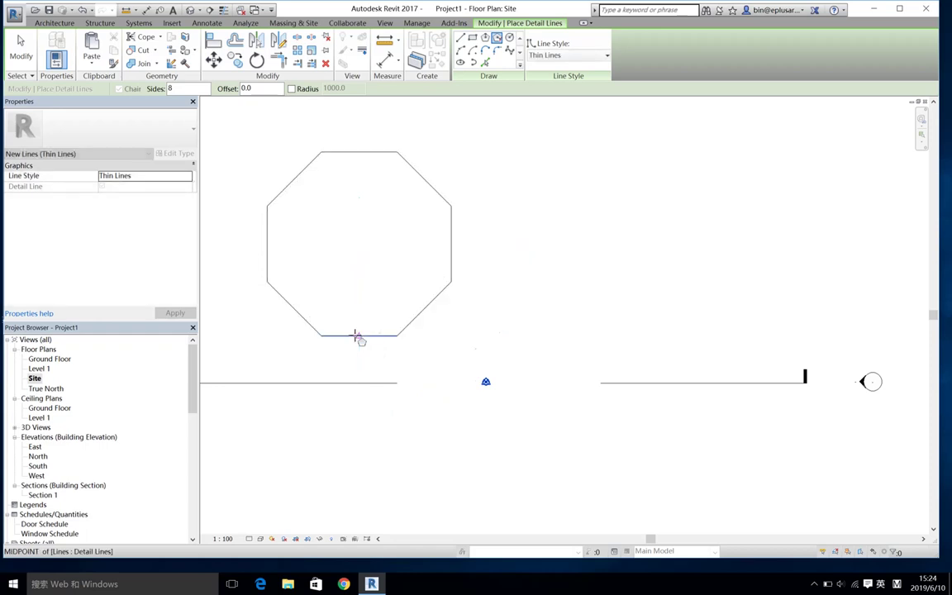
scroll(455, 350, down, 1)
middle_drag(456, 350, 468, 360)
key(Escape)
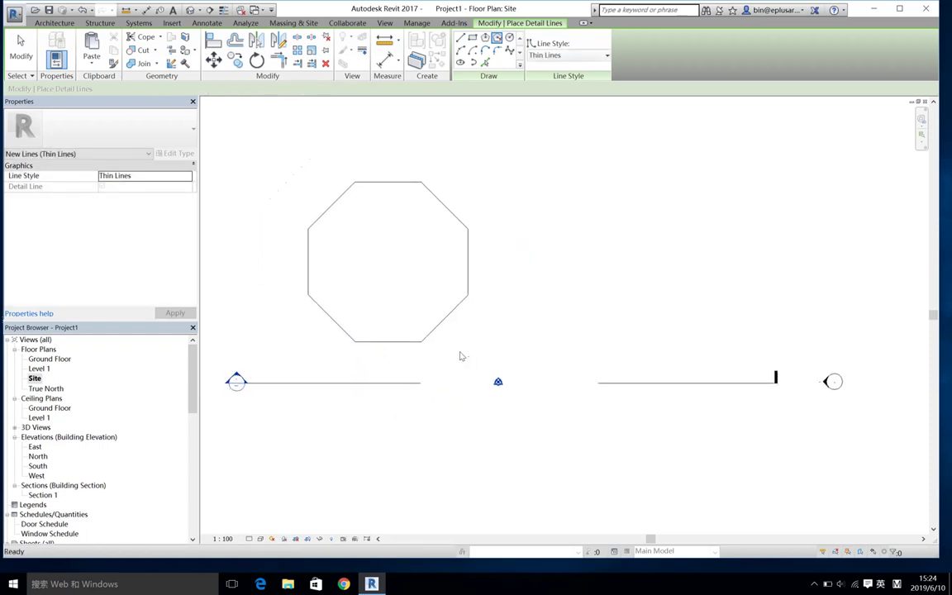
key(Escape)
Copy the octagon with CO from its centre to a spot on the right
click(443, 321)
key(c)
key(o)
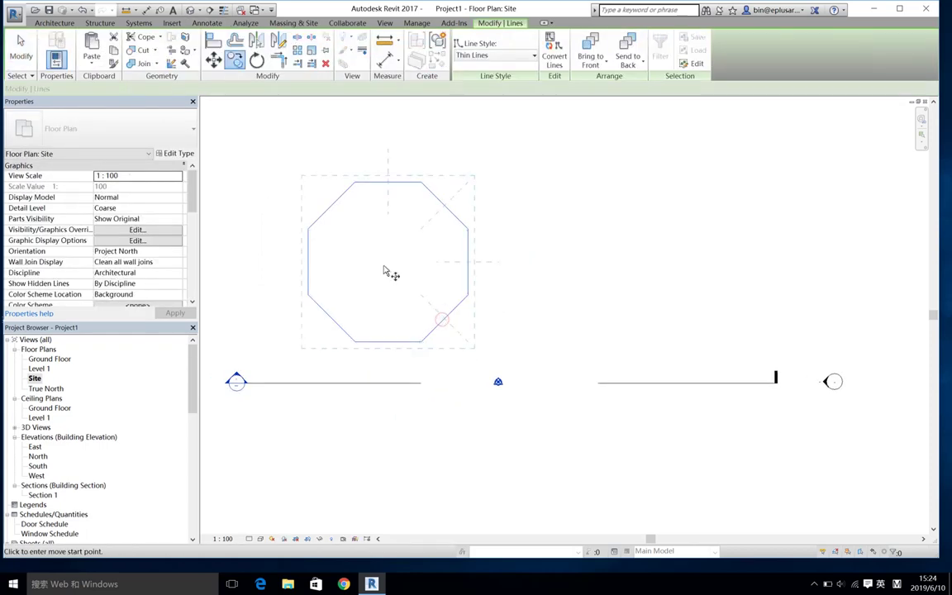
click(383, 266)
click(724, 268)
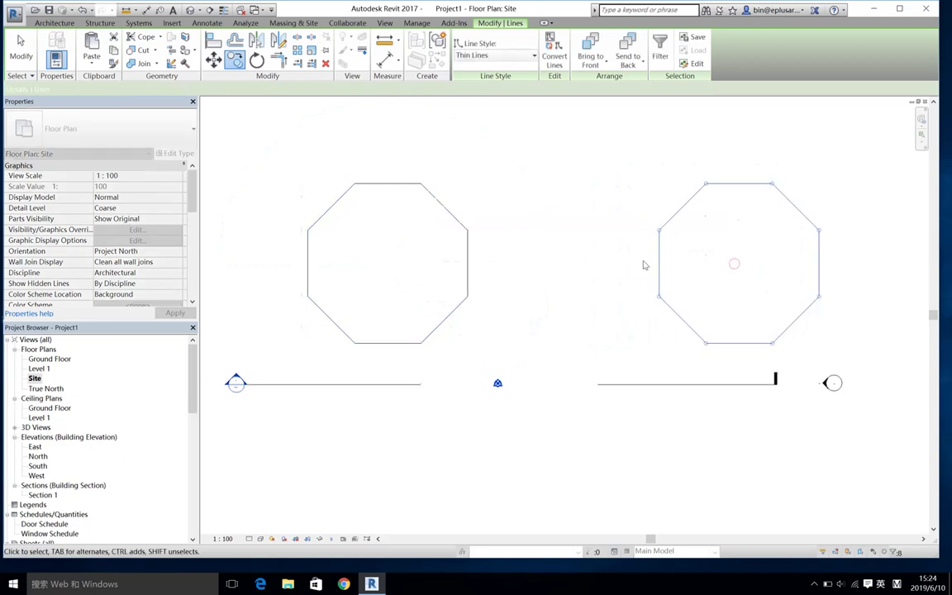
key(Escape)
middle_drag(462, 307, 499, 257)
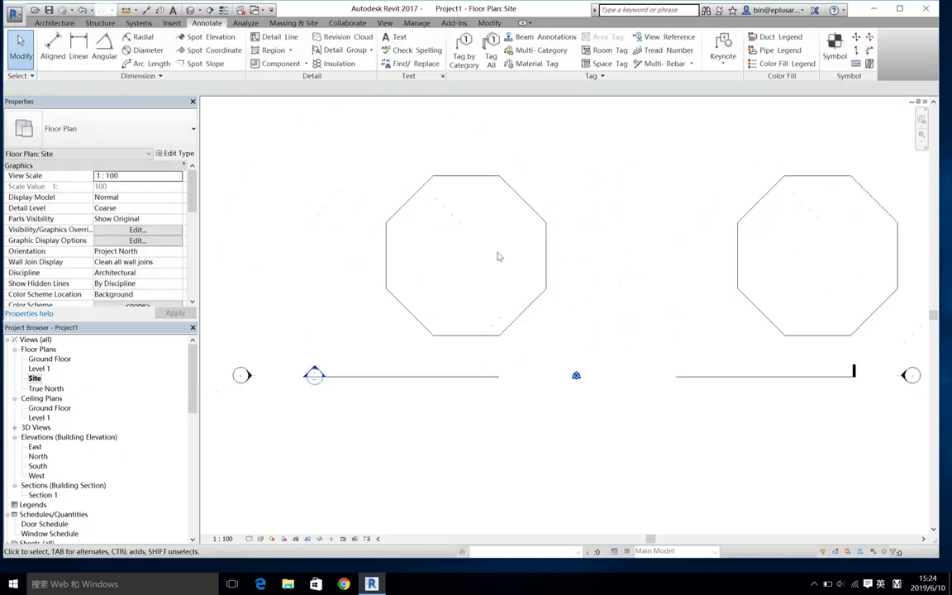
scroll(447, 279, up, 2)
middle_drag(429, 325, 425, 301)
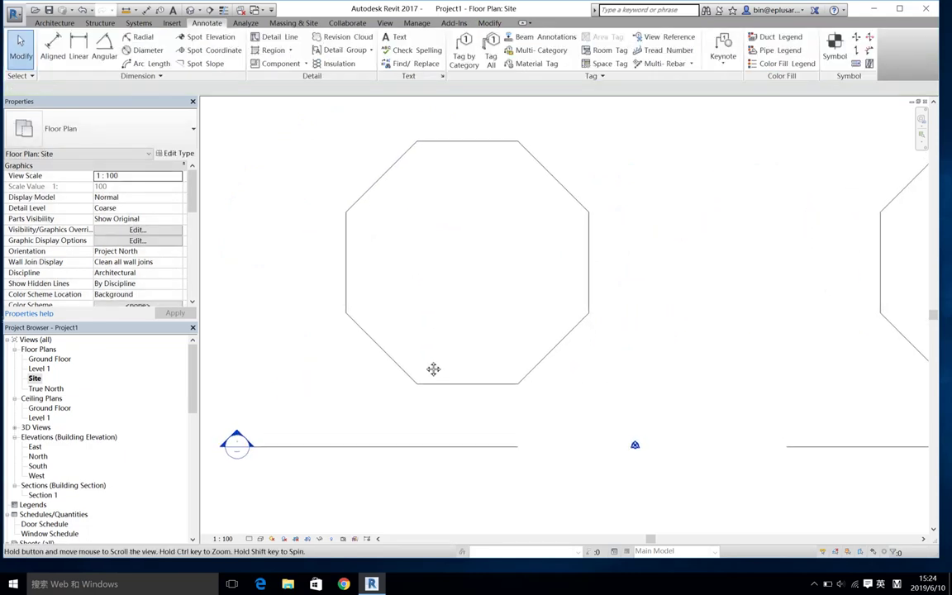
Draw reference planes: verticals from both bottom corners, a horizontal across, and one along the bottom edge
click(54, 24)
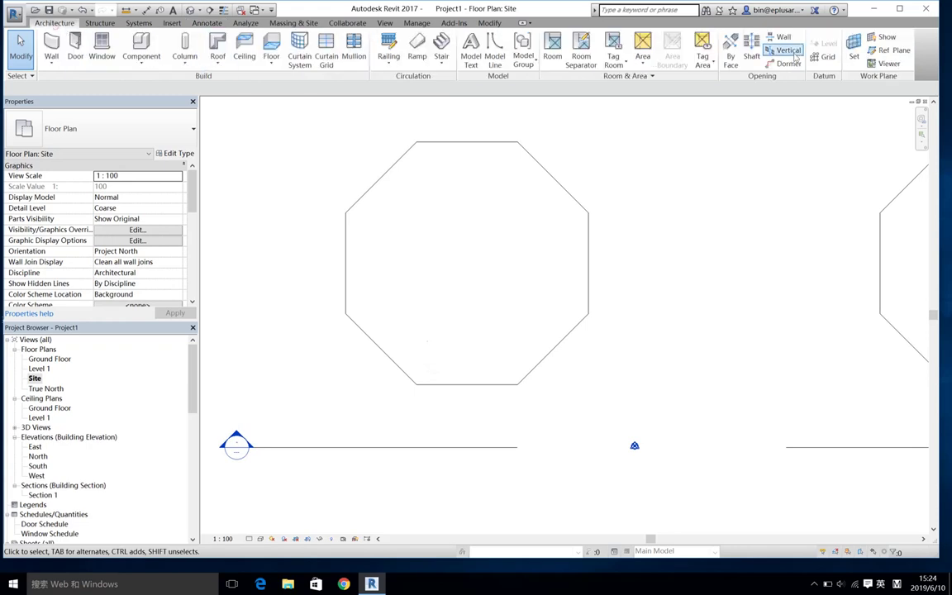
click(806, 46)
click(416, 384)
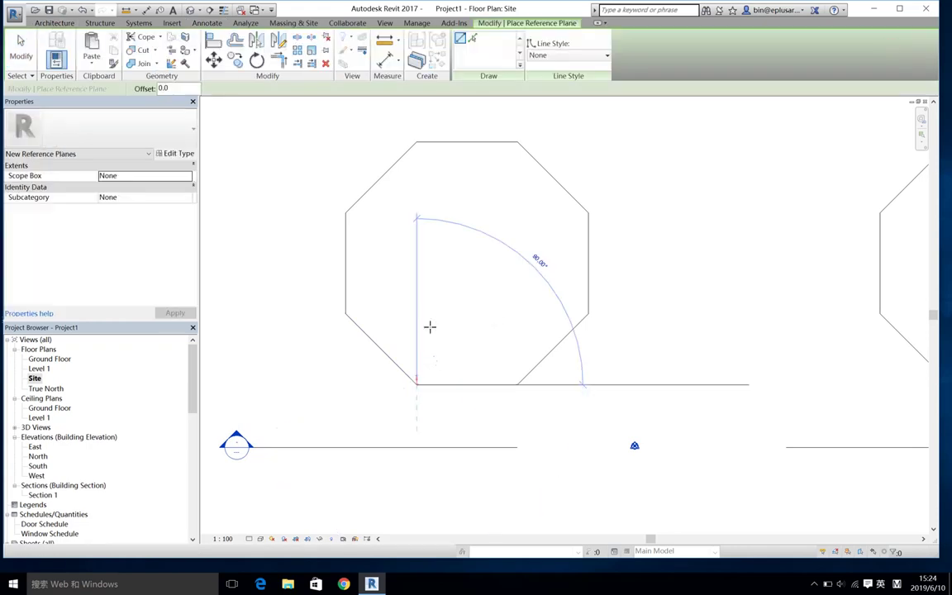
click(414, 218)
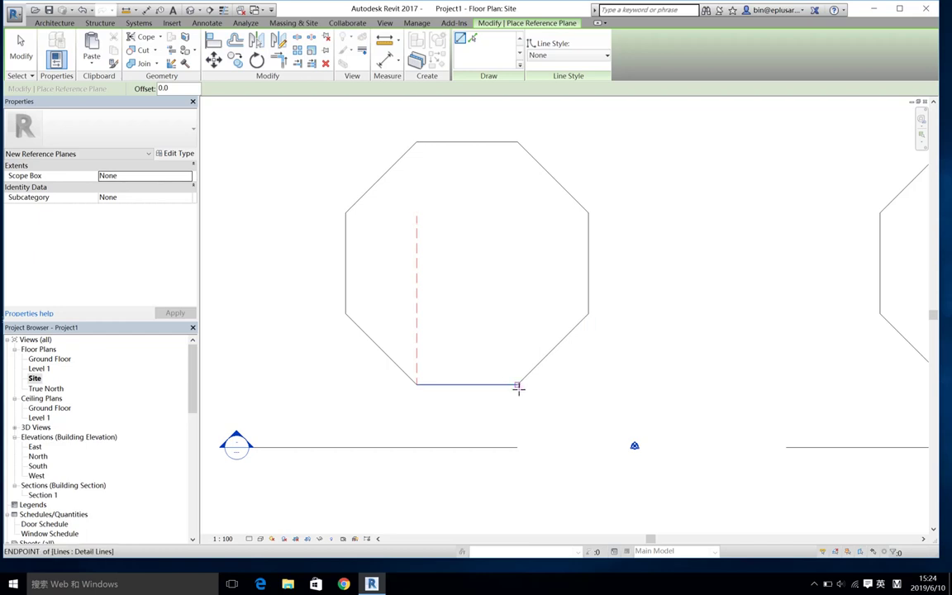
click(517, 385)
click(514, 231)
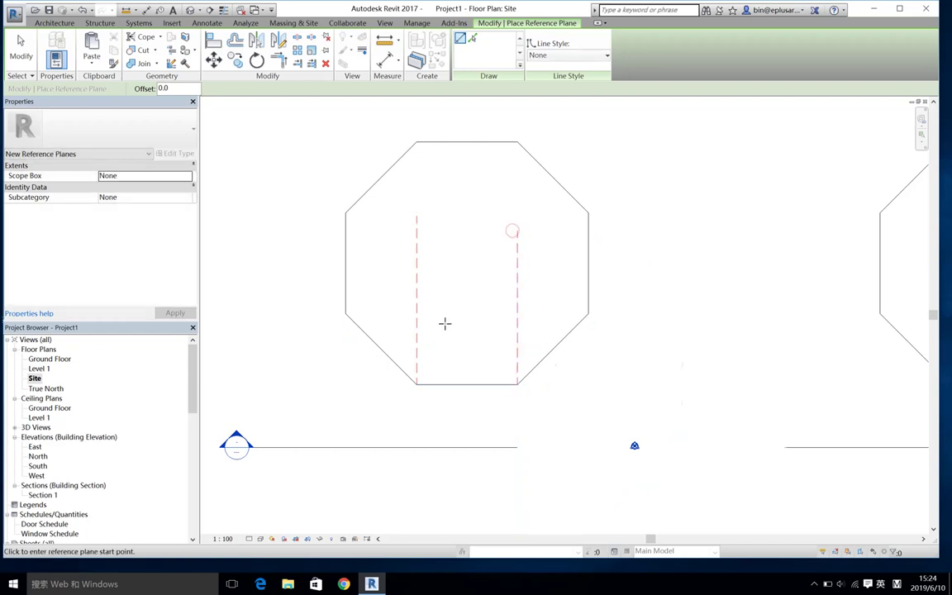
click(591, 261)
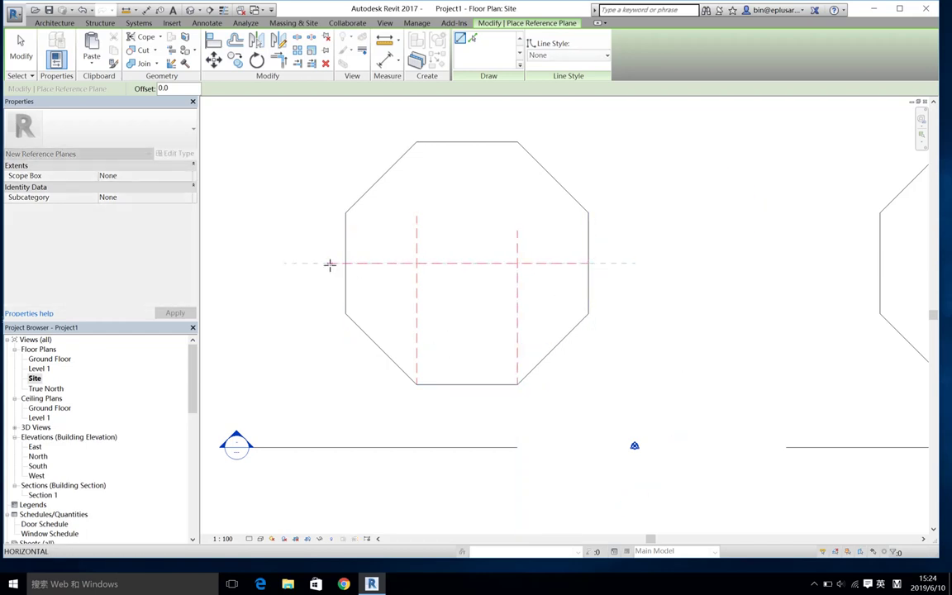
click(330, 265)
click(581, 386)
key(Escape)
key(Escape)
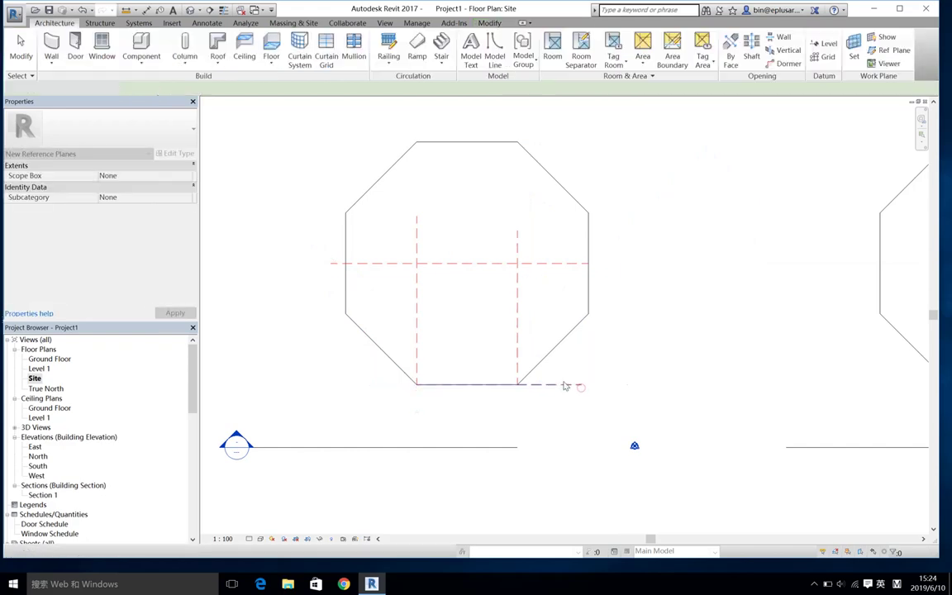
Lengthen the bottom reference plane leftward and the horizontal plane past the octagon's right edge
click(503, 386)
drag(416, 386, 365, 385)
key(Escape)
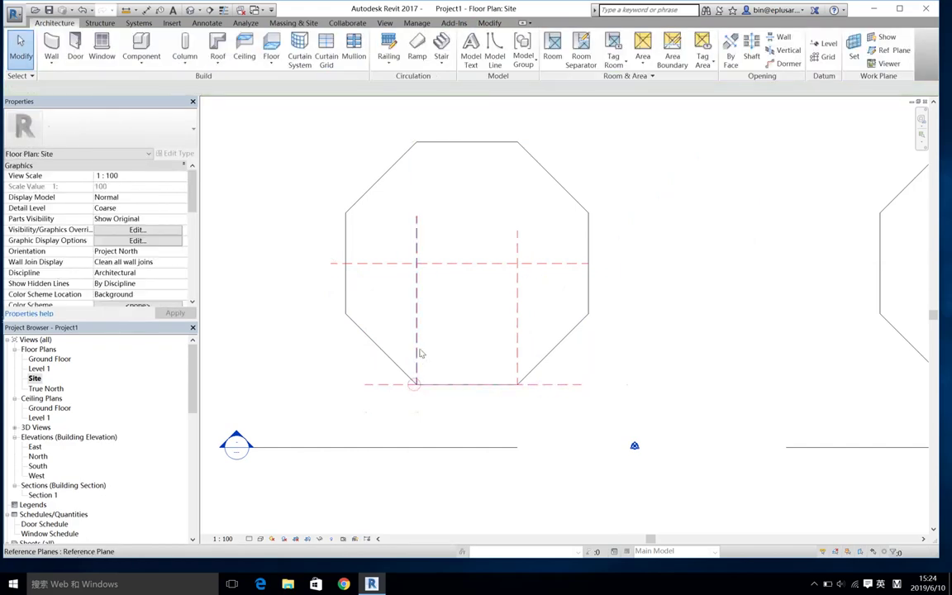
click(416, 383)
key(Escape)
click(517, 386)
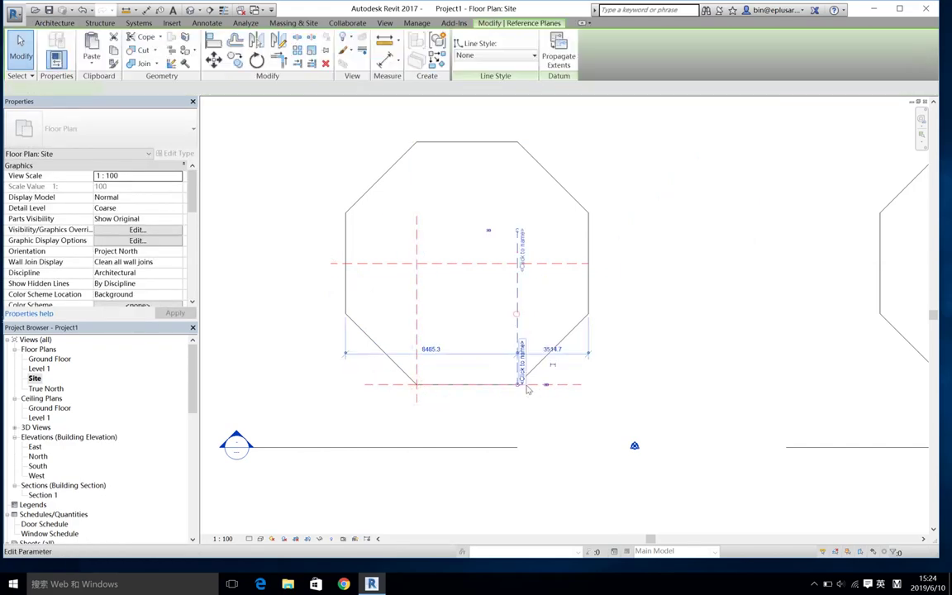
key(Escape)
scroll(448, 309, up, 1)
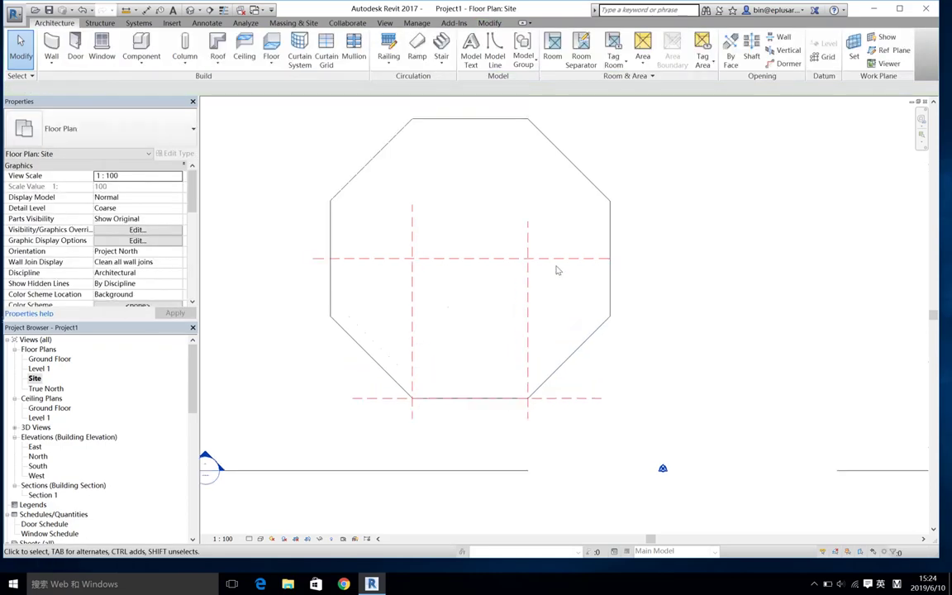
click(563, 260)
drag(612, 263, 630, 259)
key(Escape)
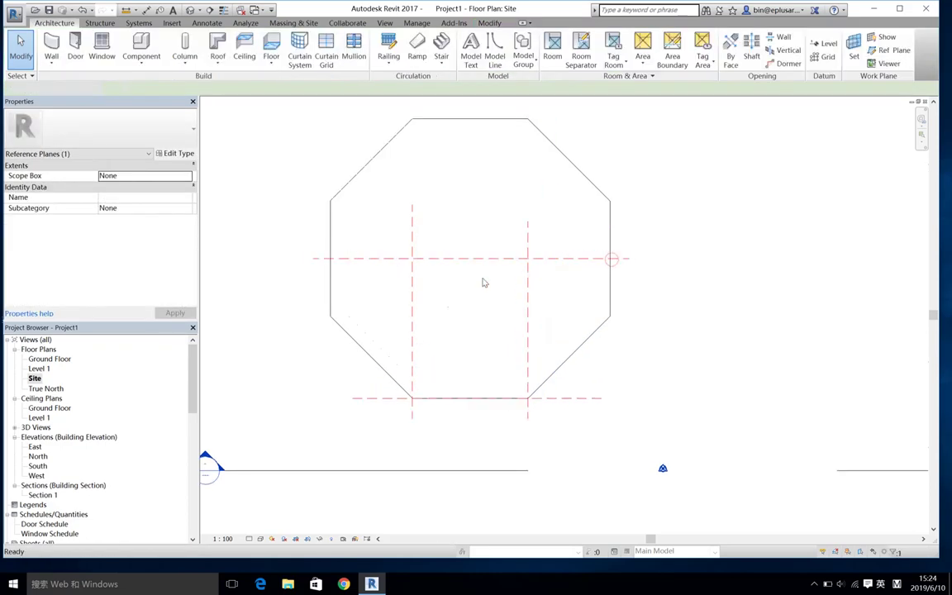
Name the horizontal reference plane 'center' and the bottom plane 'edge'
click(382, 261)
click(335, 254)
text(center)
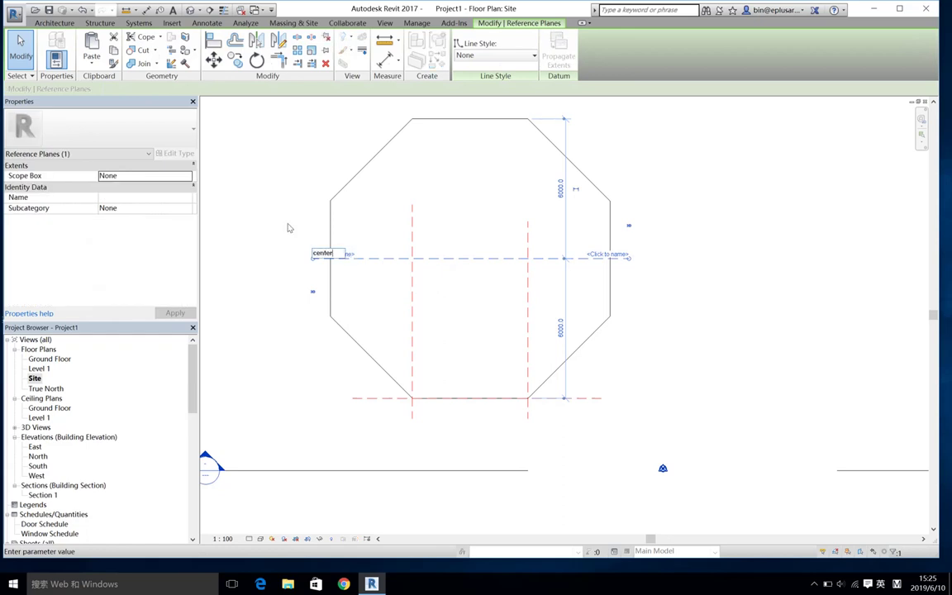
key(Return)
click(388, 398)
click(368, 403)
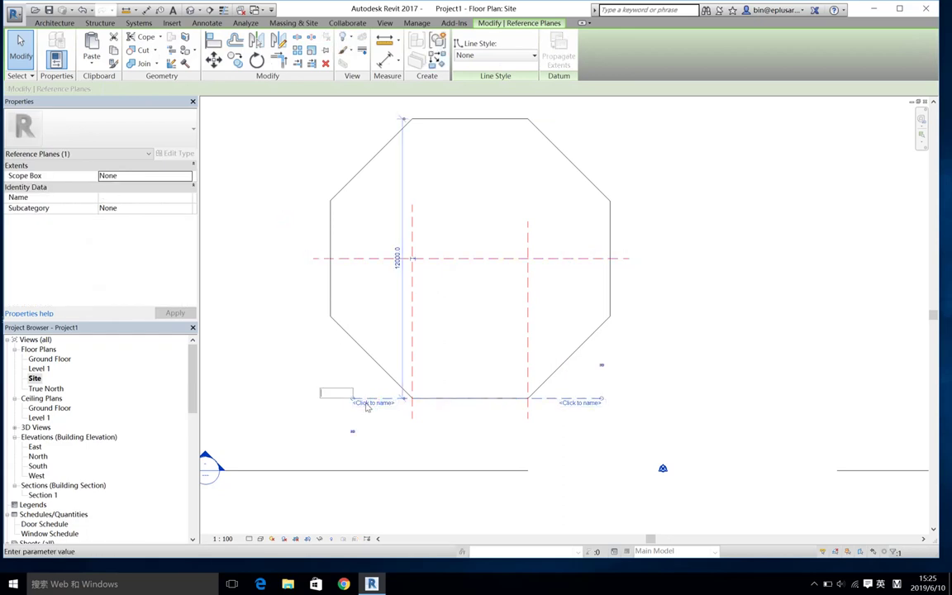
text(edg)
key(Return)
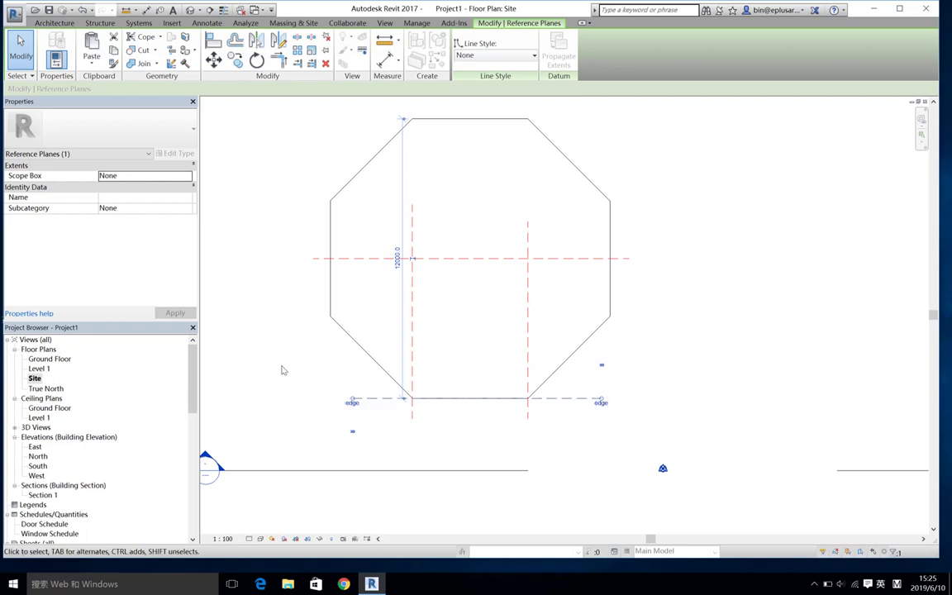
Name the vertical reference planes '1' and '2'
click(413, 293)
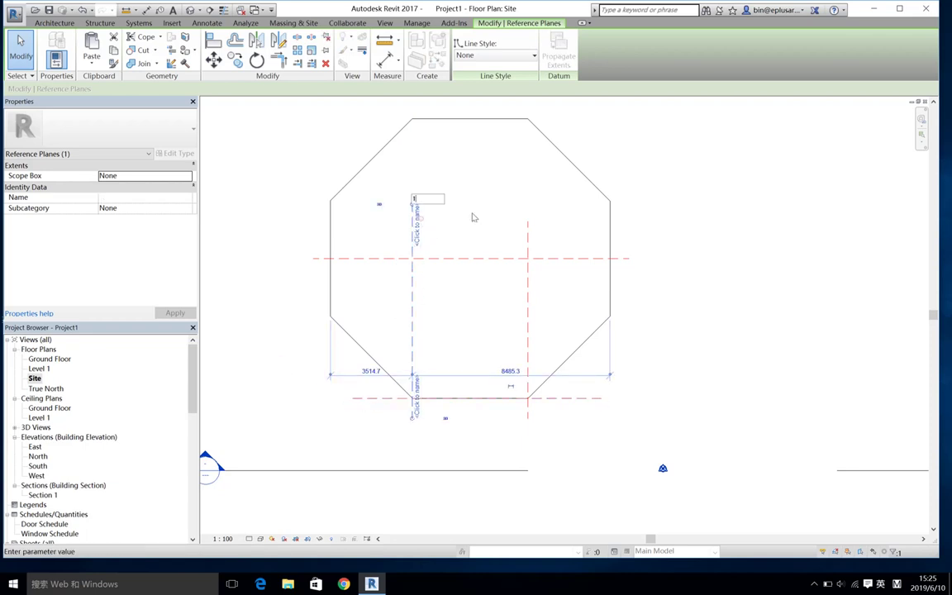
click(529, 244)
click(533, 233)
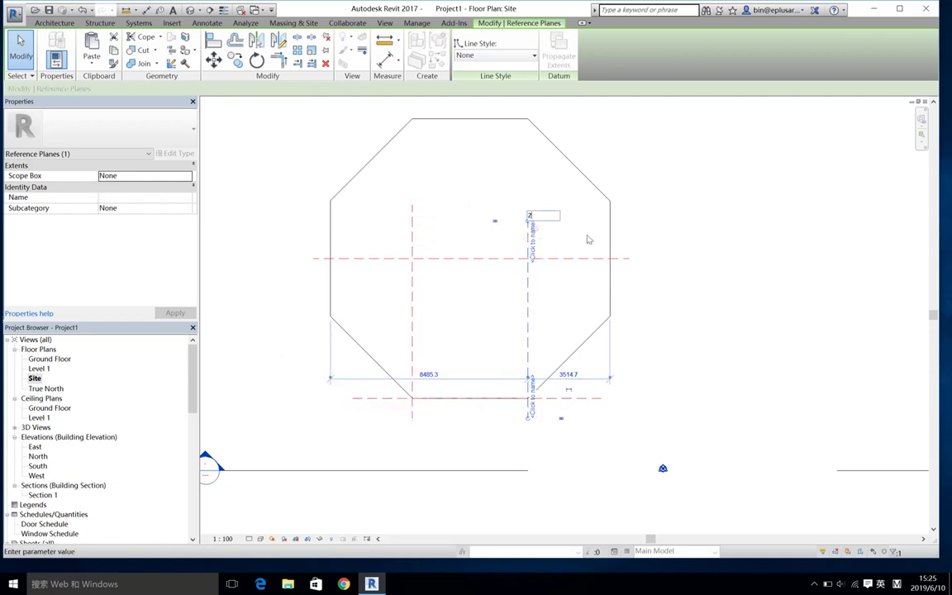
text(2)
key(Return)
click(688, 319)
scroll(465, 337, up, 1)
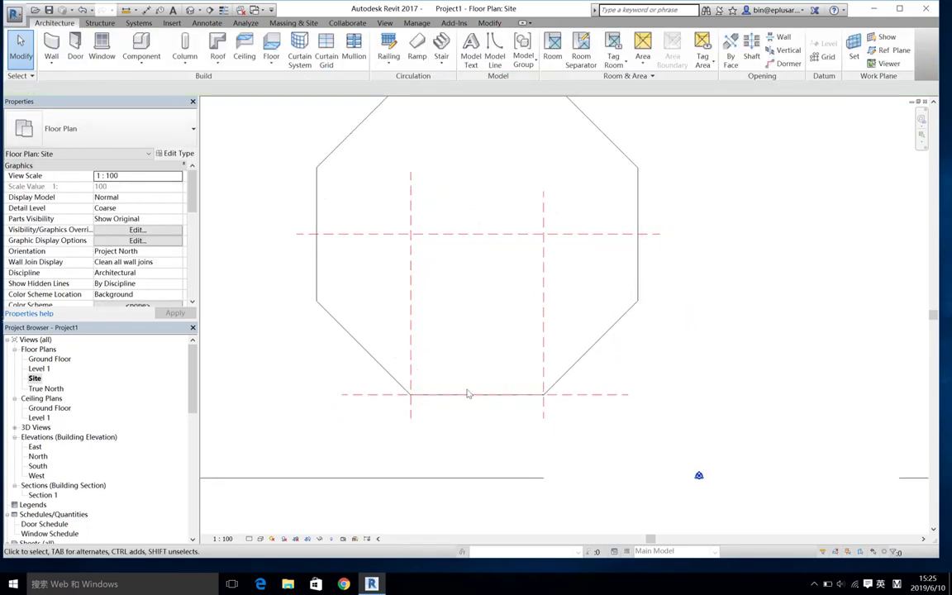
Start a Roof by Extrusion on Reference Plane : 1, sketching in Elevation: East at Level 1, offset 0
click(142, 58)
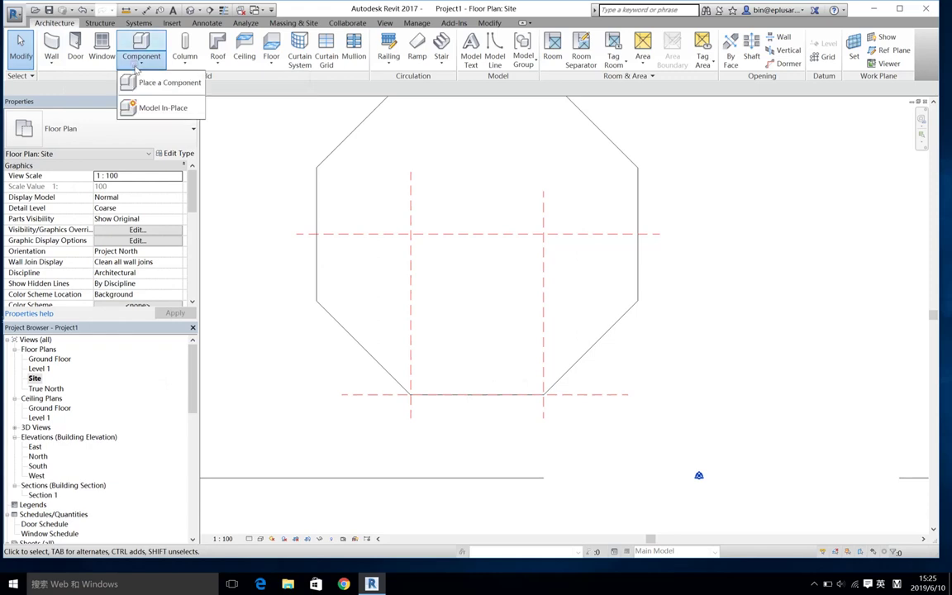
click(220, 121)
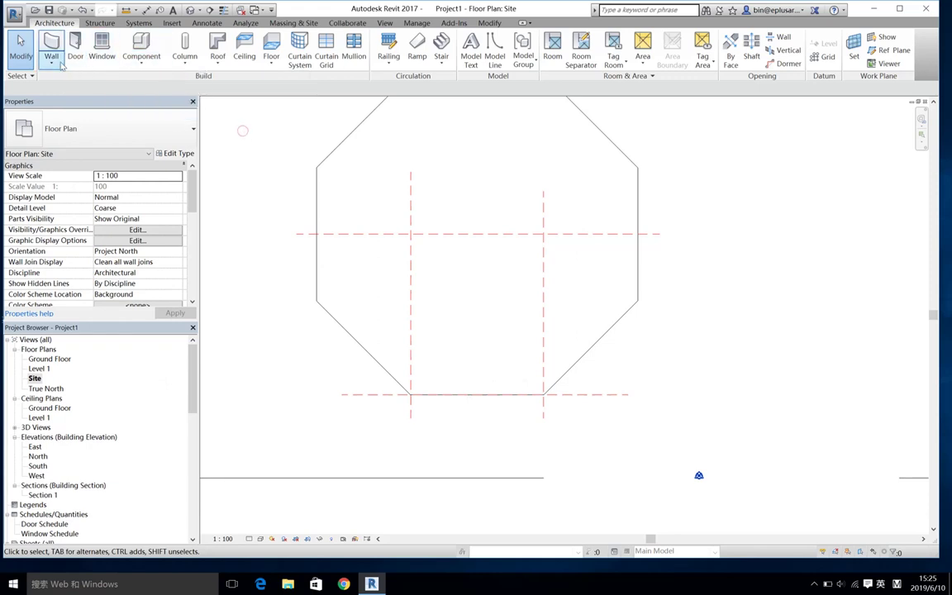
click(221, 62)
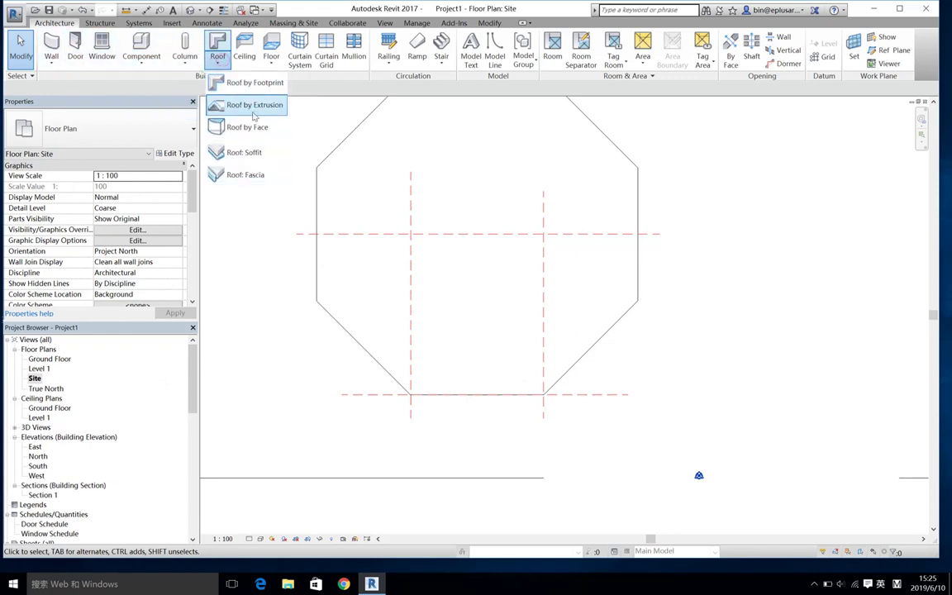
click(230, 103)
click(488, 285)
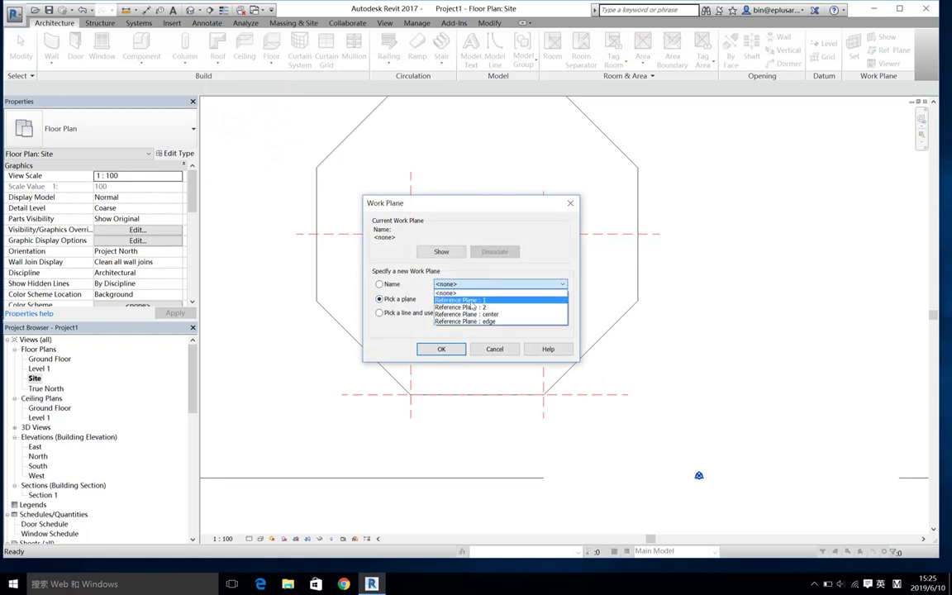
click(479, 300)
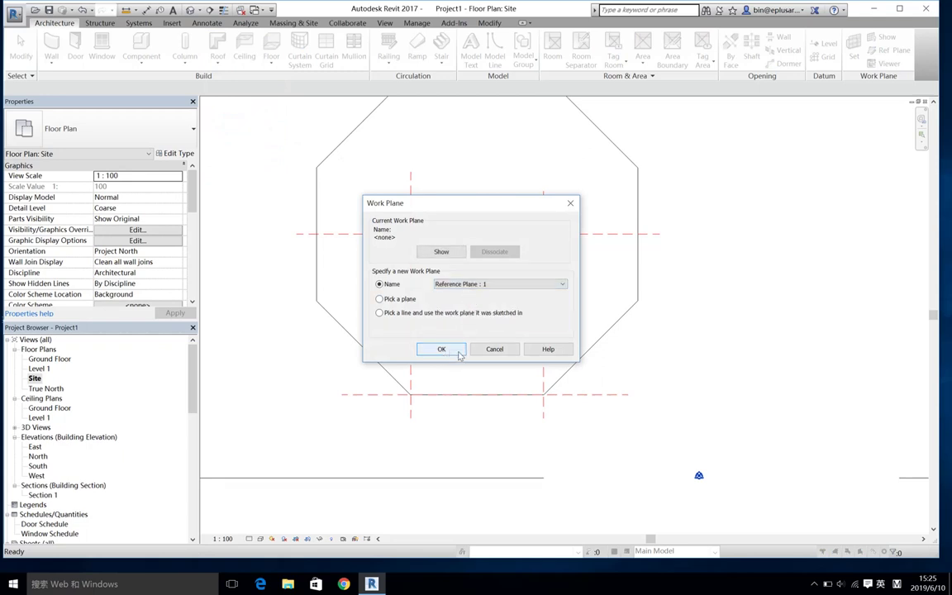
click(460, 353)
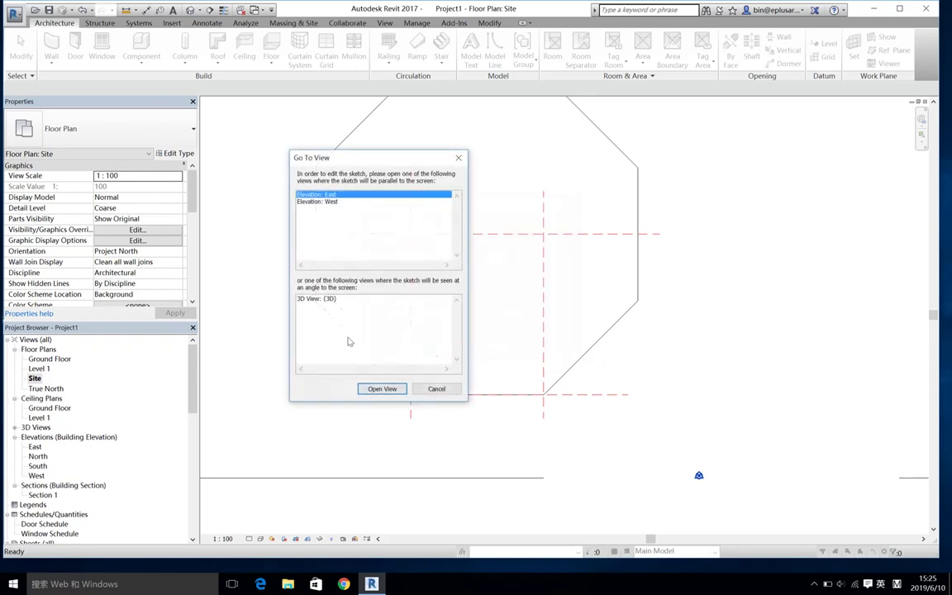
click(383, 390)
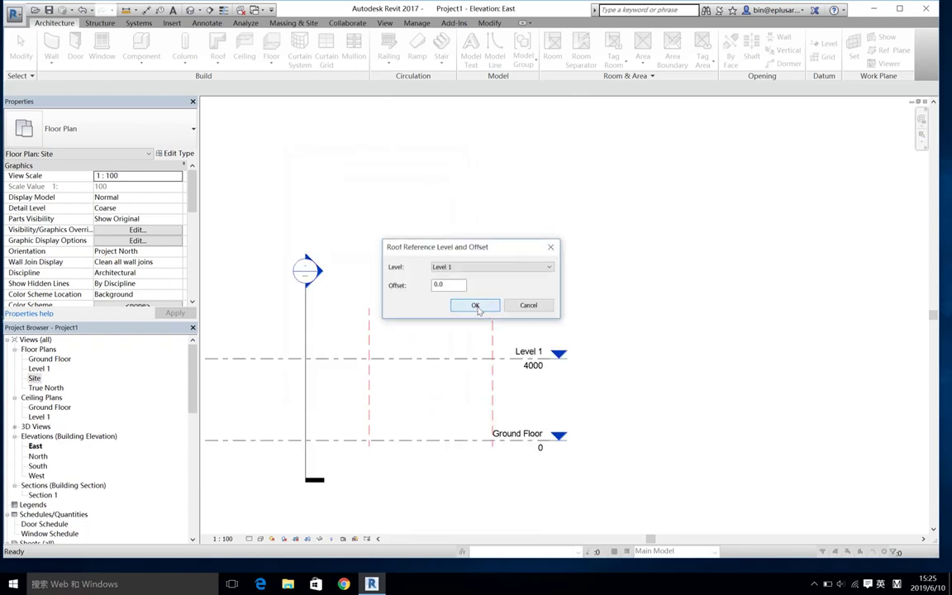
click(475, 306)
scroll(441, 326, up, 2)
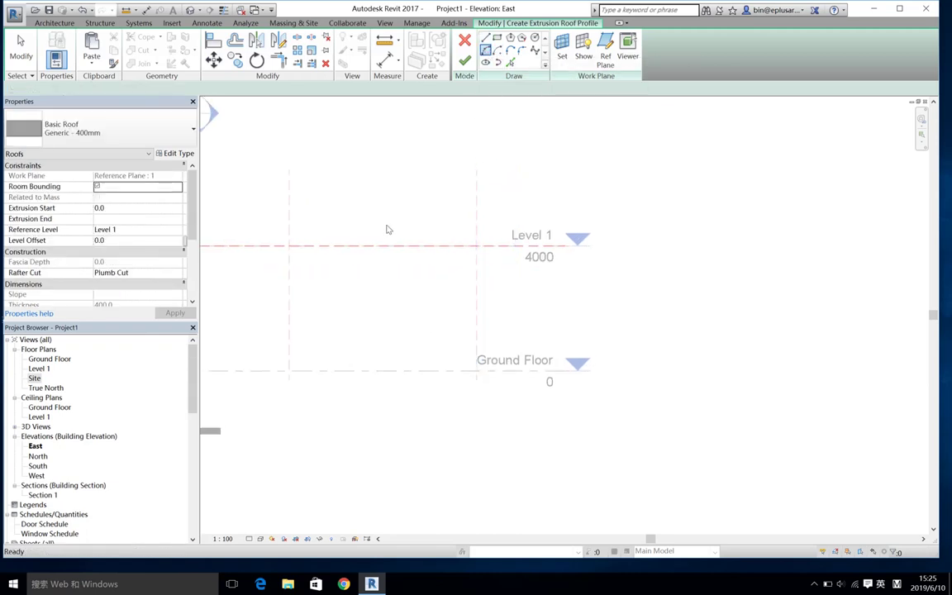
Sketch a 6000-radius quarter arc from the Level 1/edge intersection and finish the curved roof
middle_drag(387, 228, 391, 324)
scroll(391, 325, down, 2)
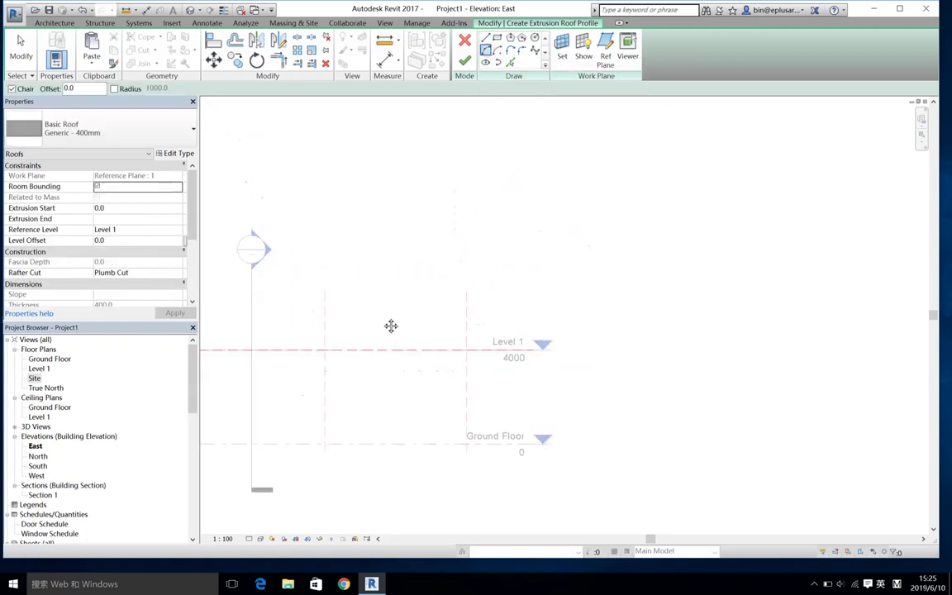
click(327, 350)
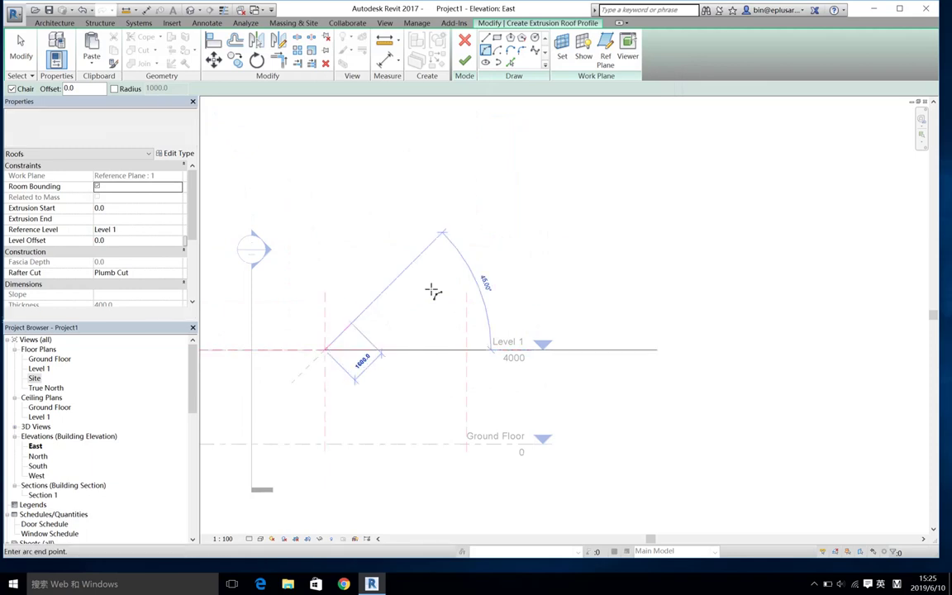
click(468, 208)
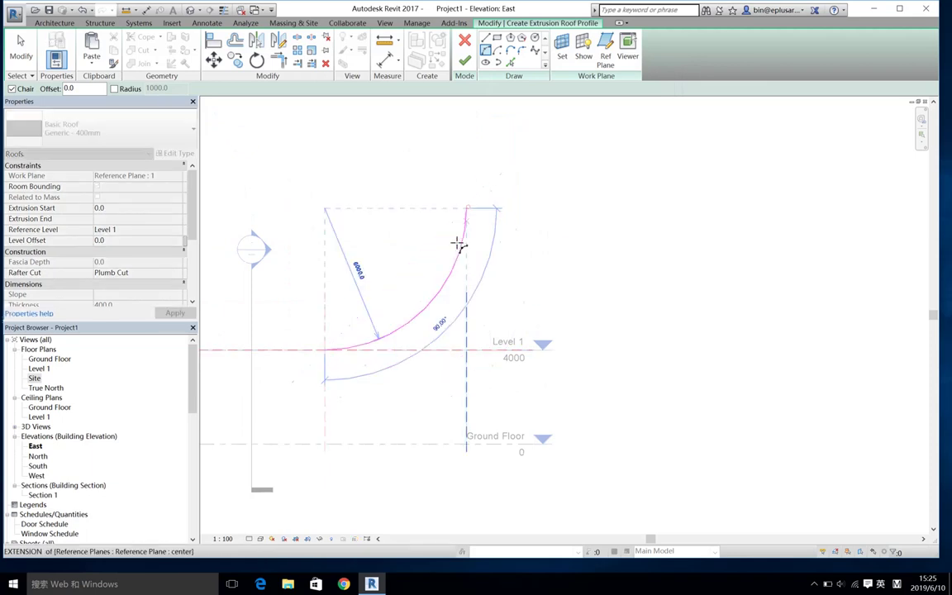
click(426, 205)
click(464, 60)
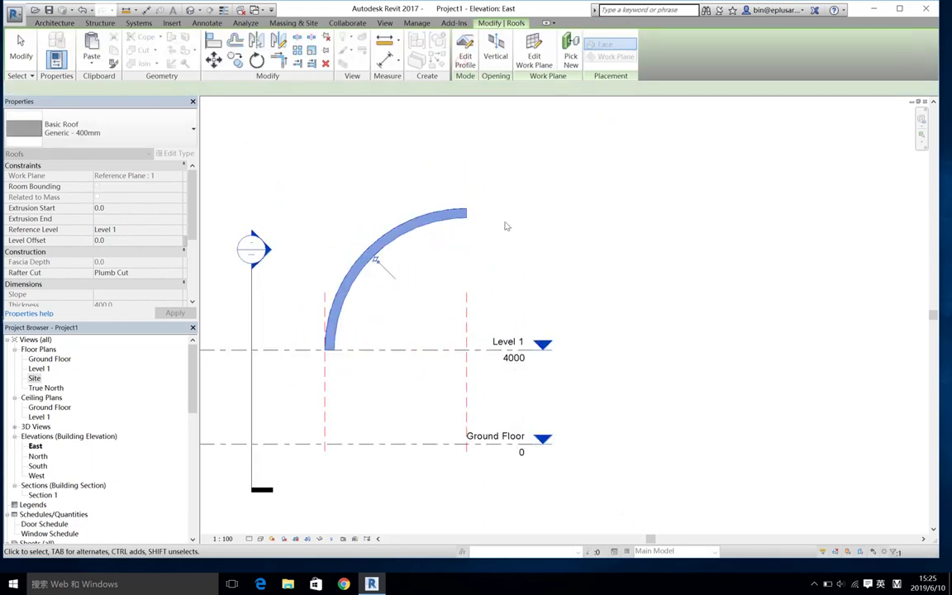
Inspect the new curved roof in the default 3D view
click(191, 10)
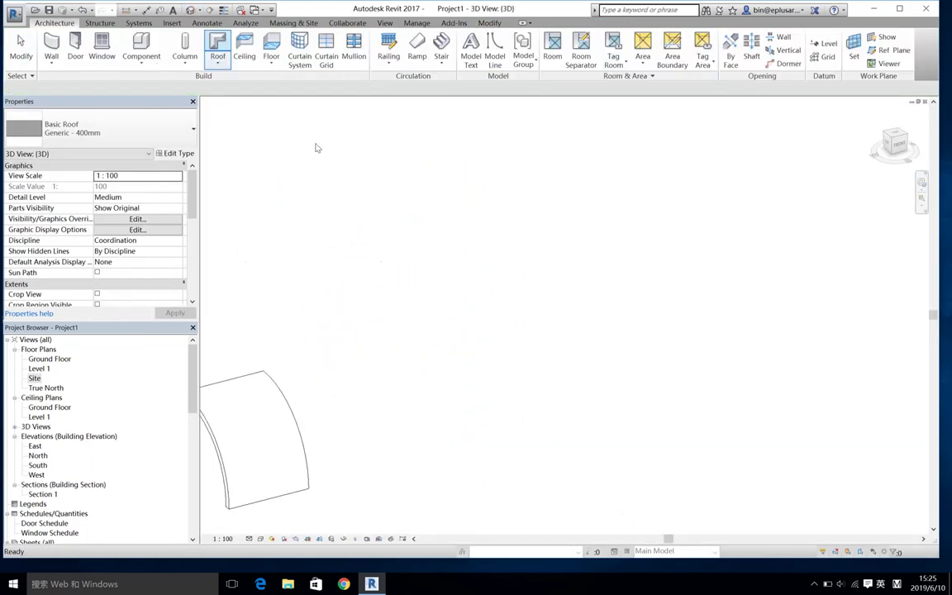
scroll(414, 274, down, 2)
mouse_move(463, 306)
shift+middle_down()
mouse_move(531, 324)
mouse_move(420, 329)
shift+middle_up()
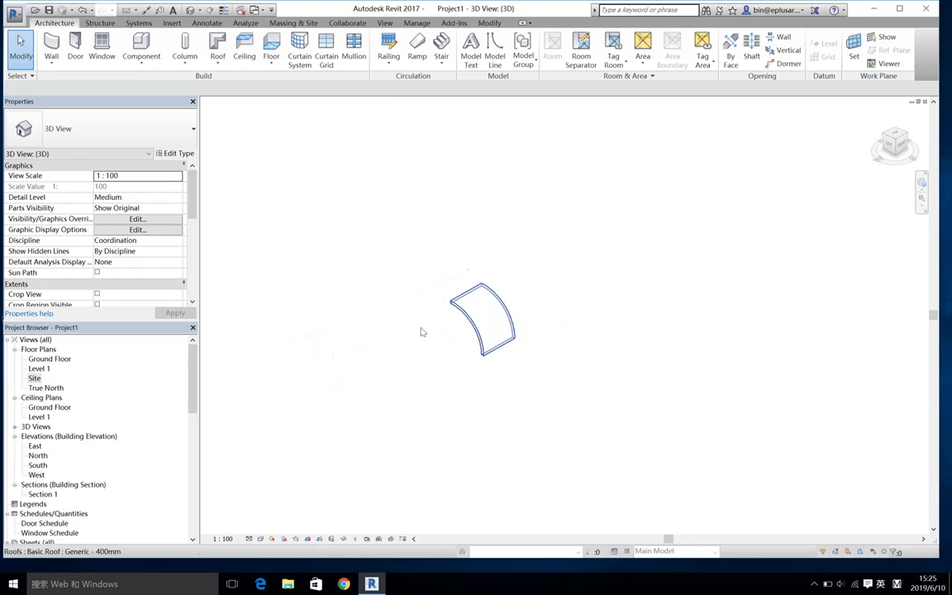
On the Site plan, stretch the roof's end to reference plane 2 (extrusion end -4970.6)
double_click(35, 378)
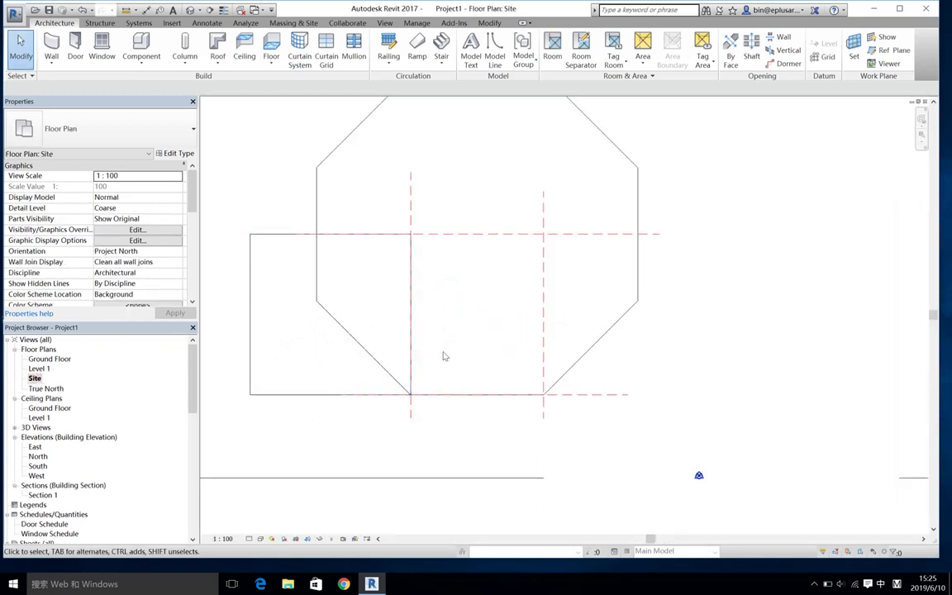
scroll(504, 343, down, 1)
scroll(525, 336, down, 1)
click(340, 295)
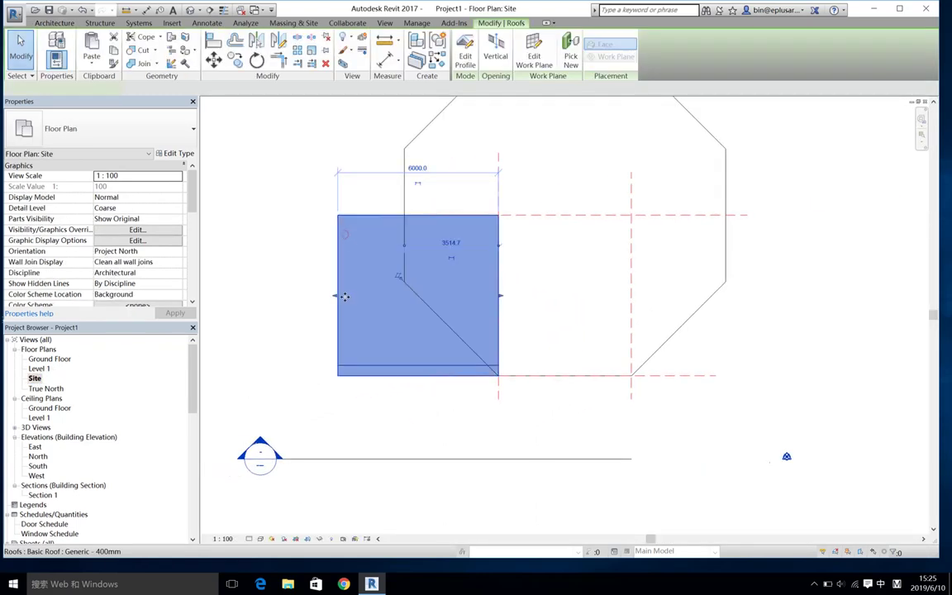
drag(499, 295, 626, 249)
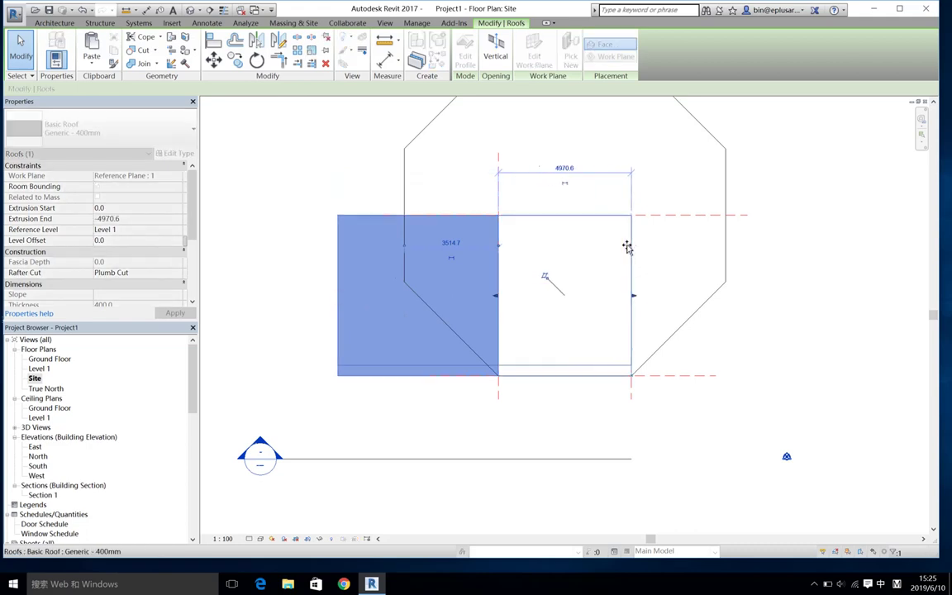
click(737, 347)
scroll(603, 348, up, 2)
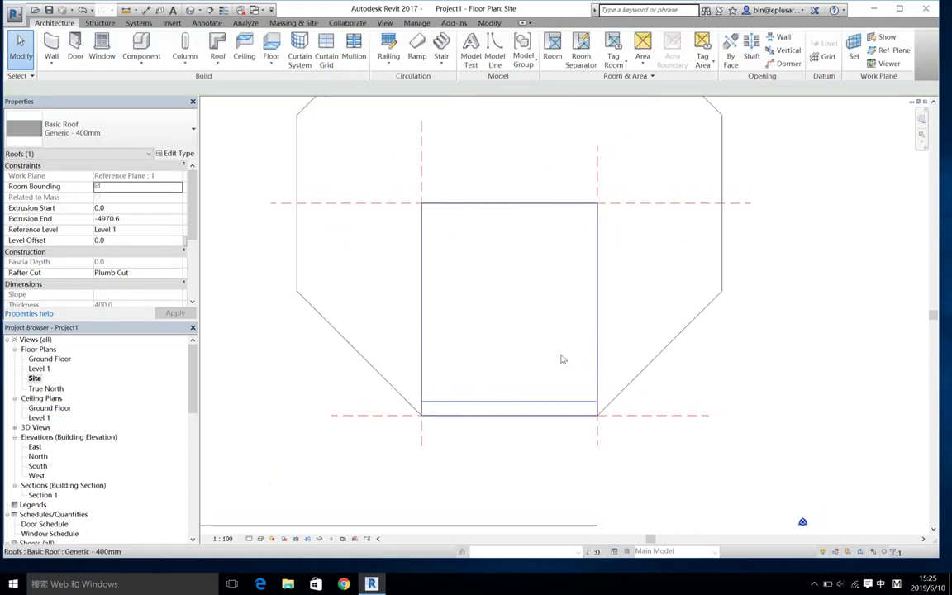
click(495, 406)
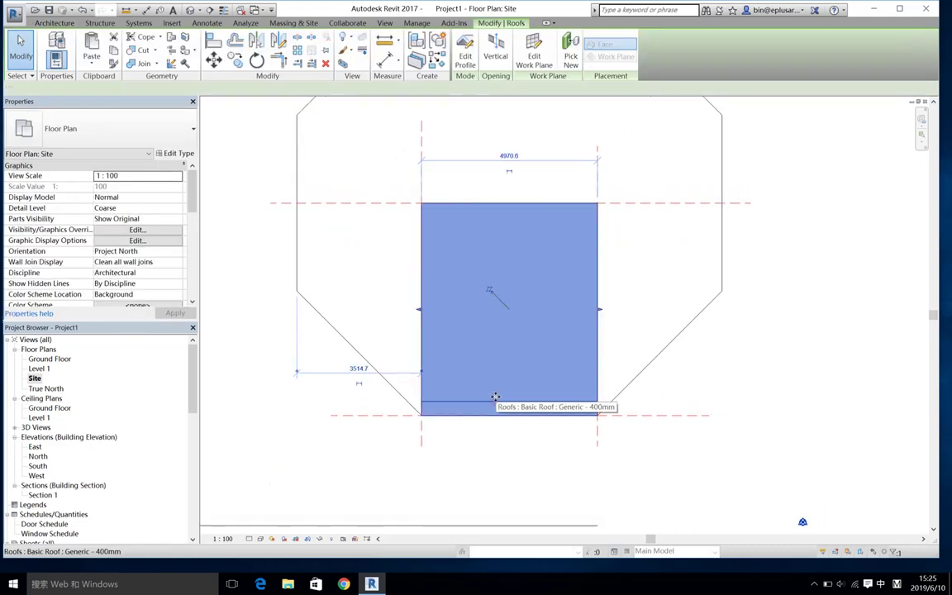
Redraw the roof profile as a triangle peaking at the center plane between planes 1 and 2
click(465, 54)
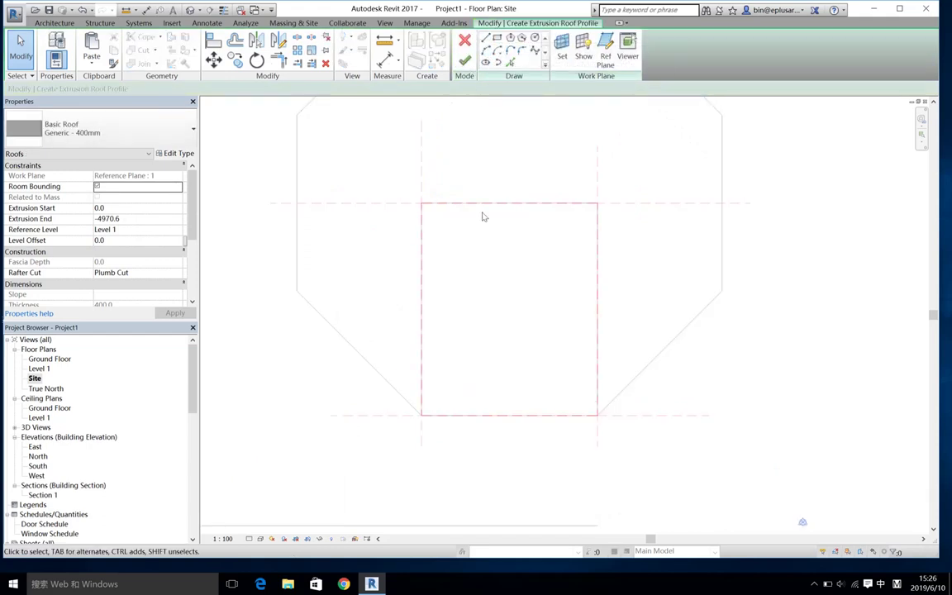
click(421, 413)
click(510, 203)
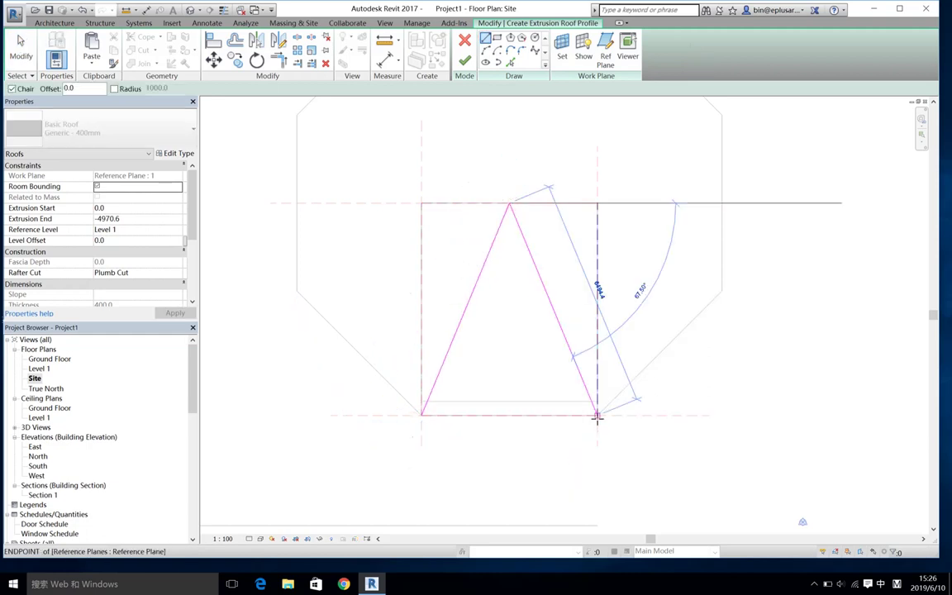
click(598, 414)
click(598, 189)
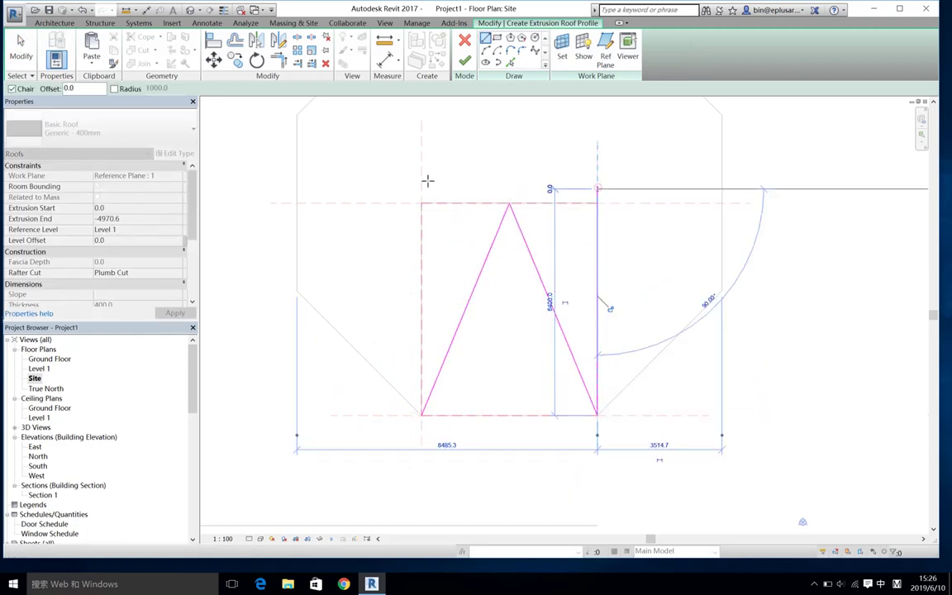
click(422, 189)
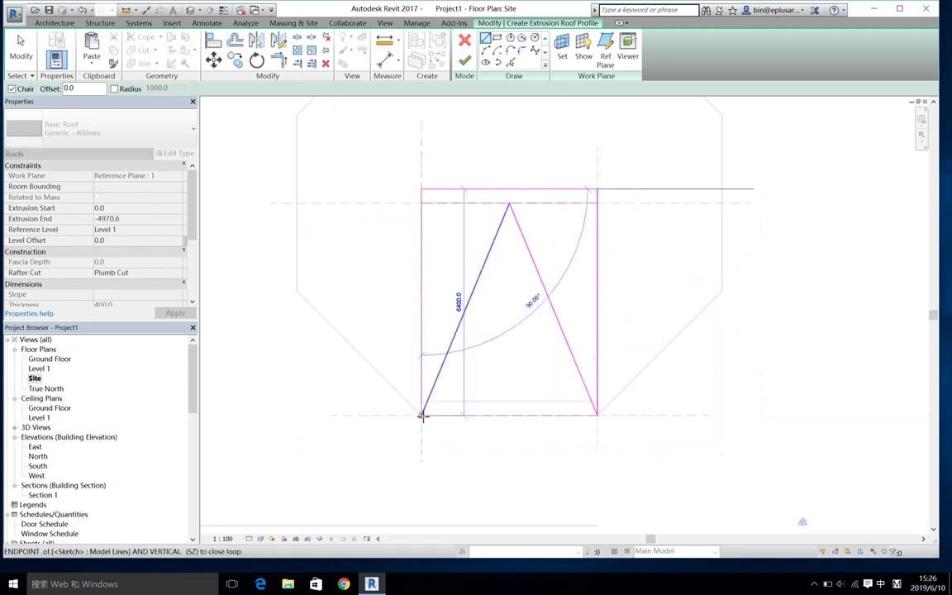
click(421, 413)
click(467, 61)
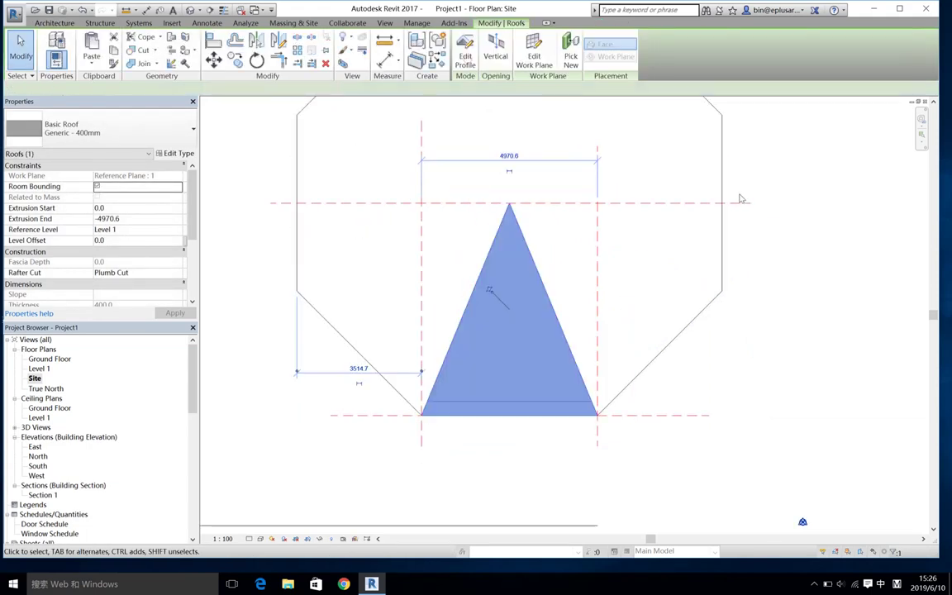
key(Escape)
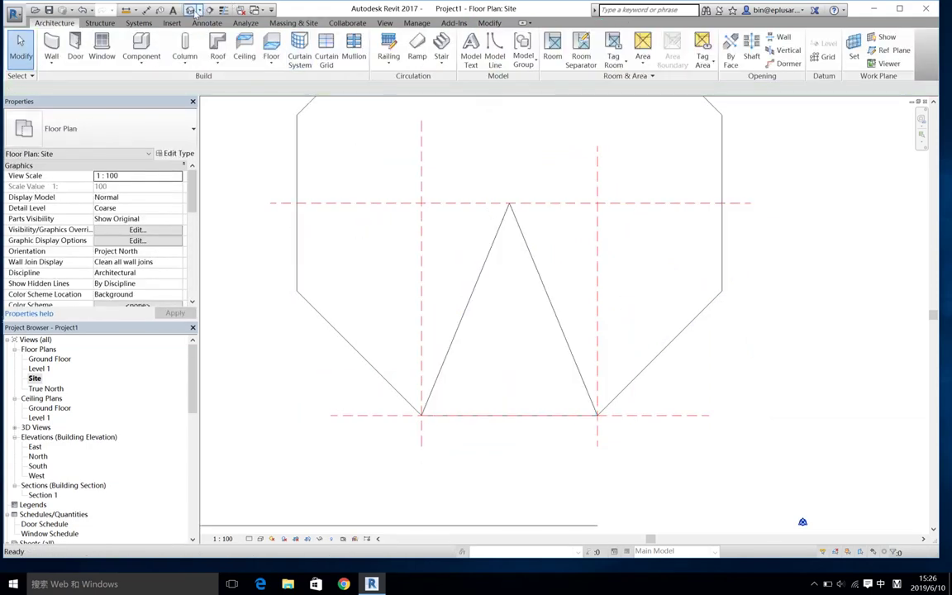
Check the triangular roof in 3D, then select it on the Site plan for a radial array
click(191, 9)
shift+middle_drag(489, 219, 521, 328)
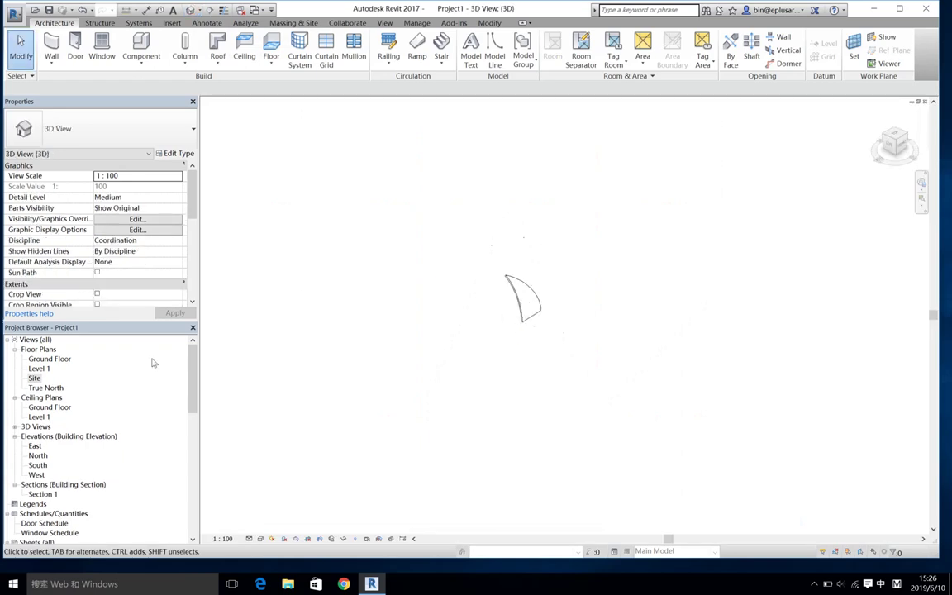
double_click(35, 378)
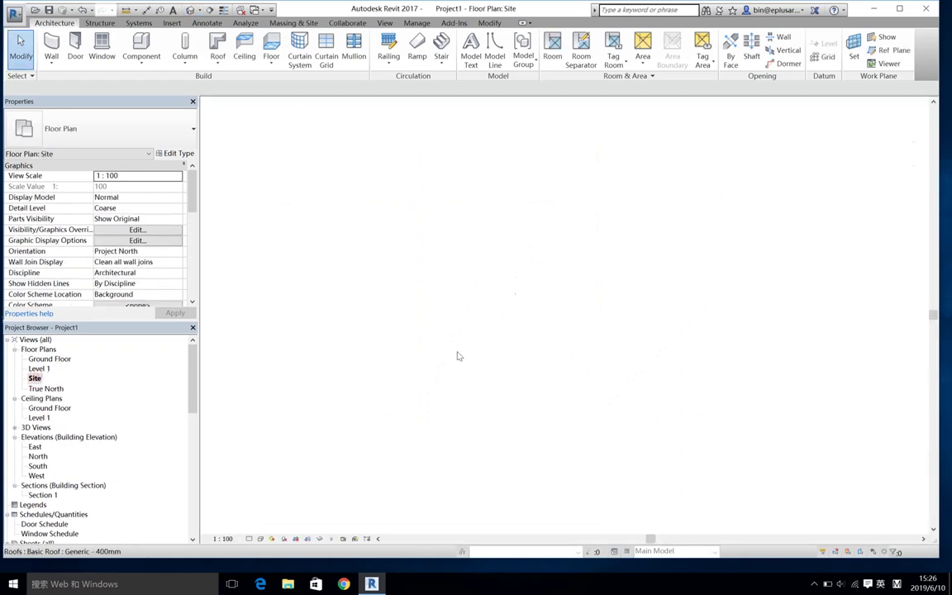
scroll(512, 326, up, 2)
scroll(511, 324, down, 2)
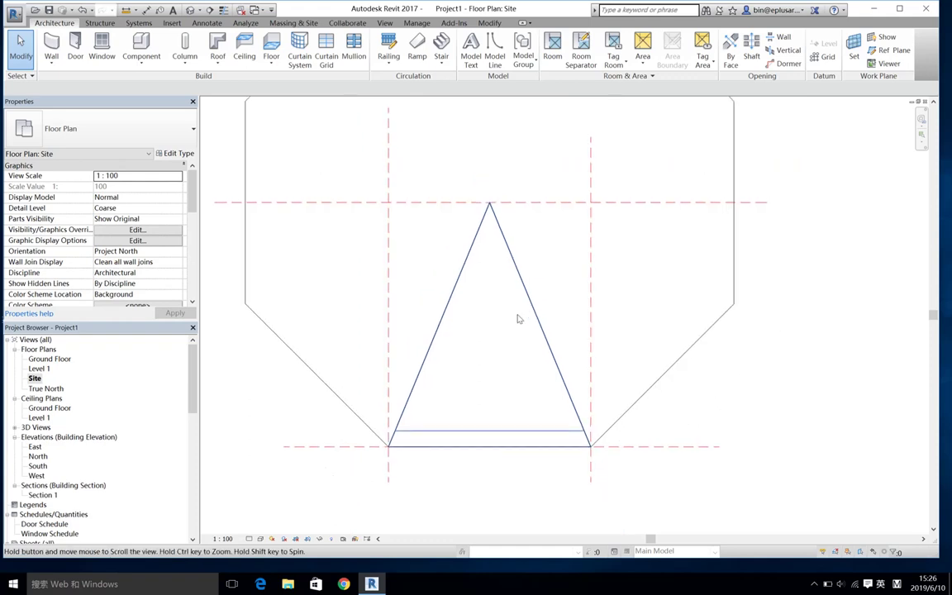
click(521, 297)
middle_drag(525, 276, 531, 286)
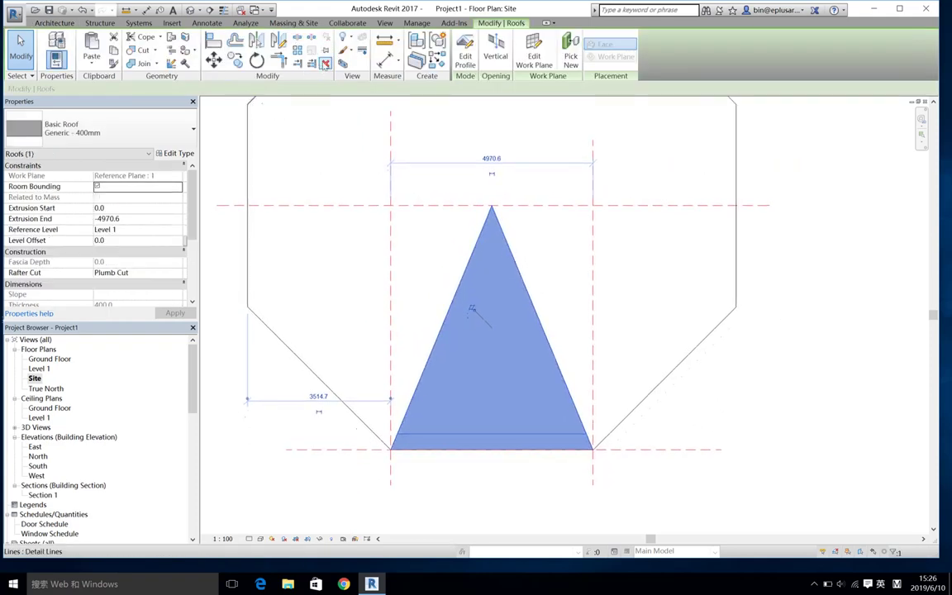
click(298, 50)
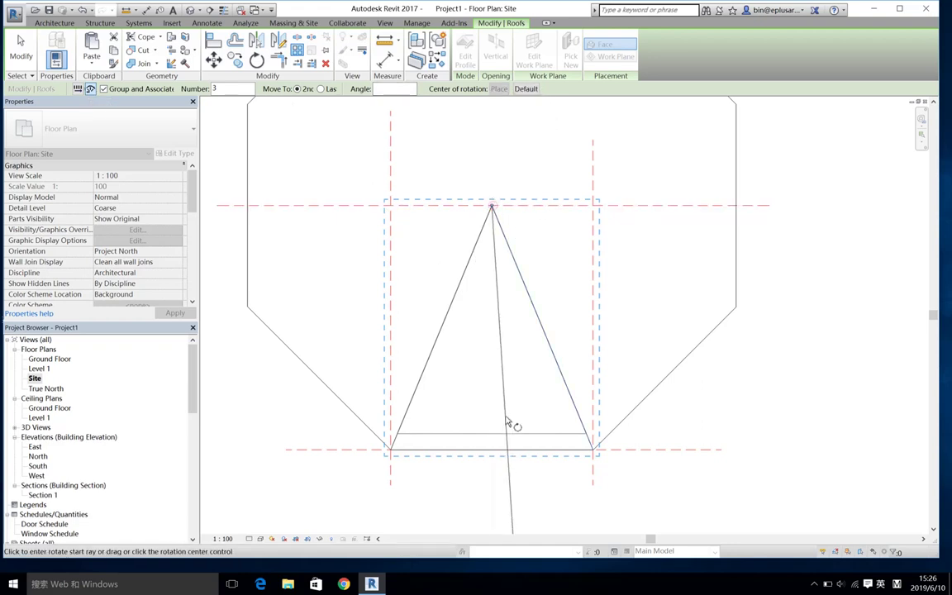
click(492, 451)
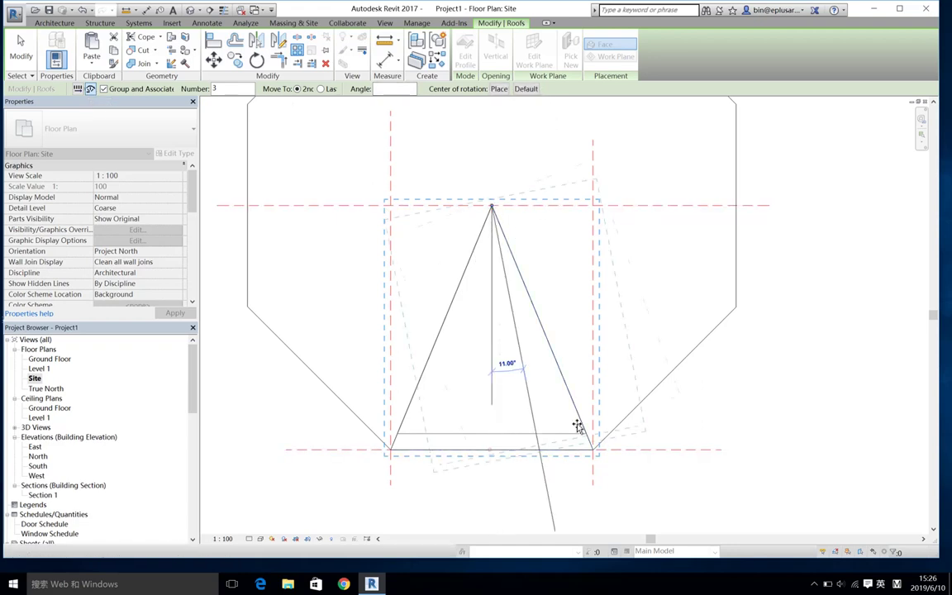
click(666, 376)
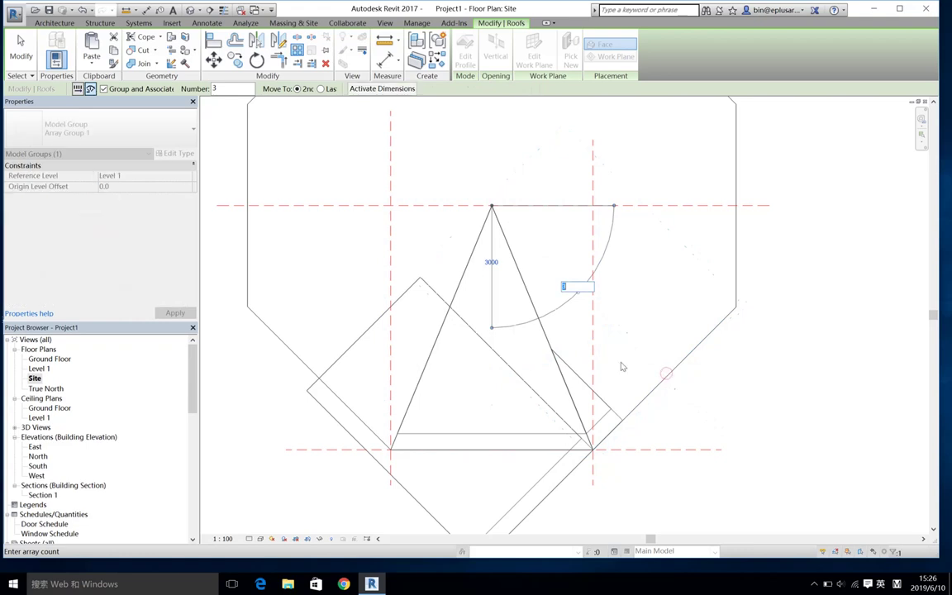
scroll(599, 383, down, 2)
middle_drag(599, 382, 535, 298)
text(2)
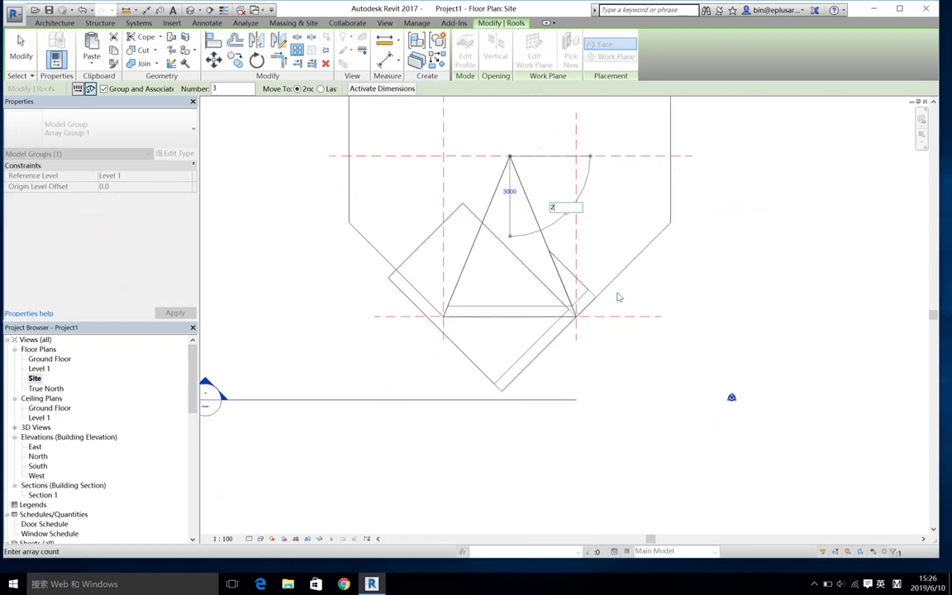
key(Return)
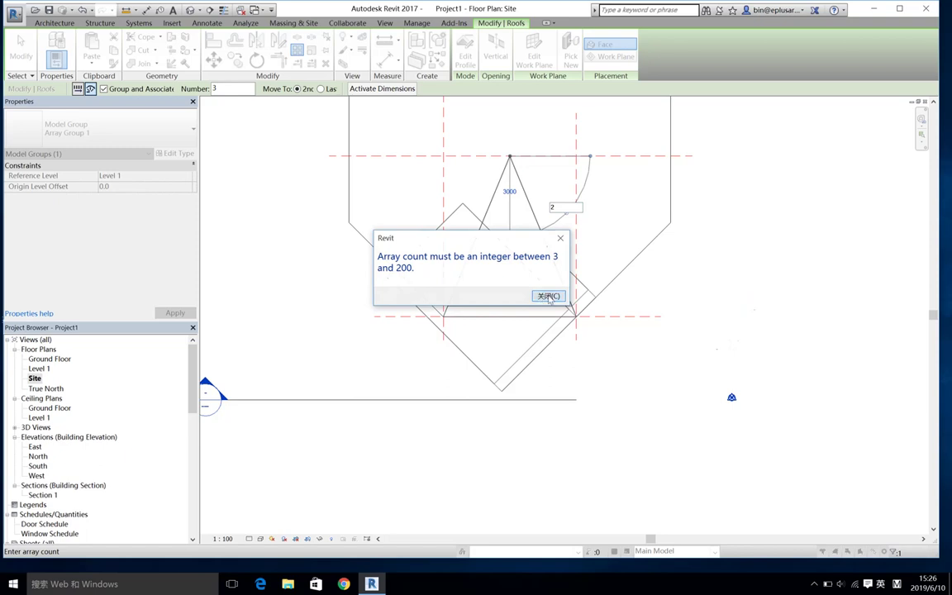
click(548, 297)
key(Return)
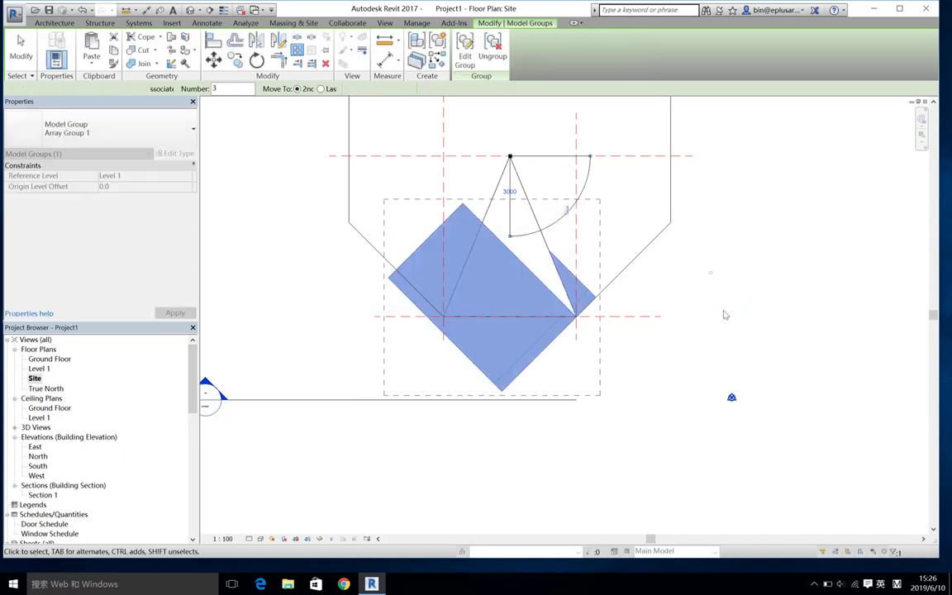
middle_drag(654, 327, 659, 314)
click(659, 314)
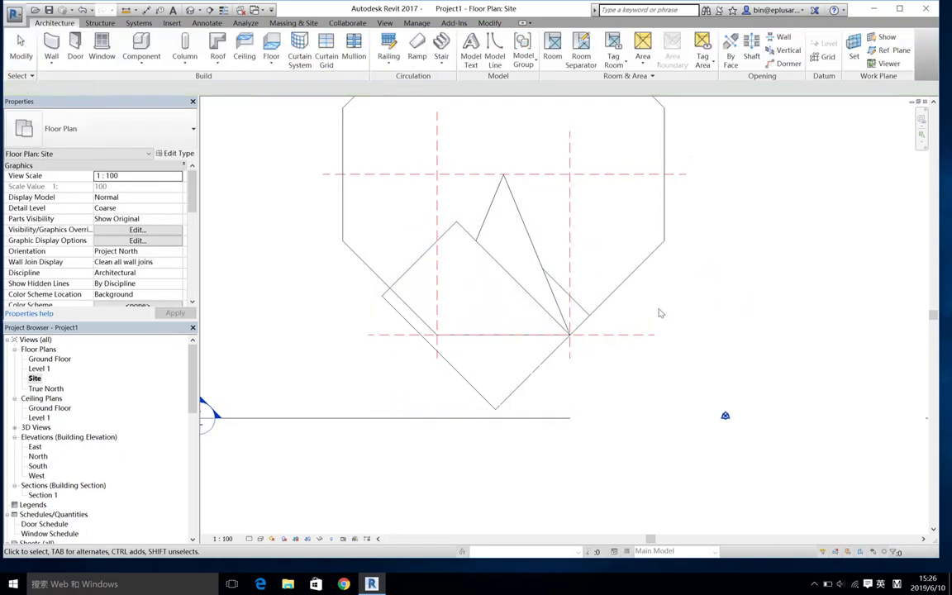
key(ctrl+z)
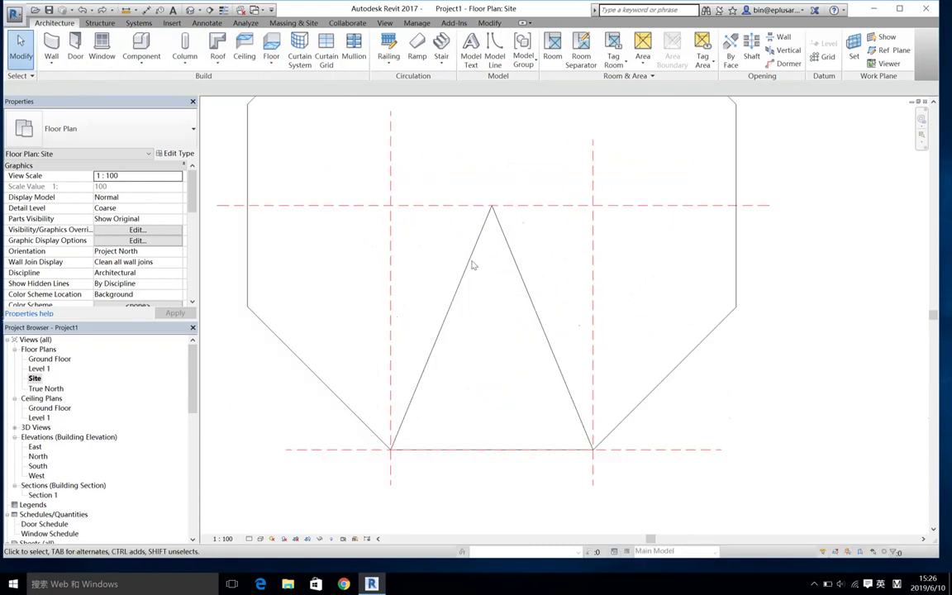
Select the triangular roof wedge, abandoning a started move
click(473, 265)
key(m)
key(v)
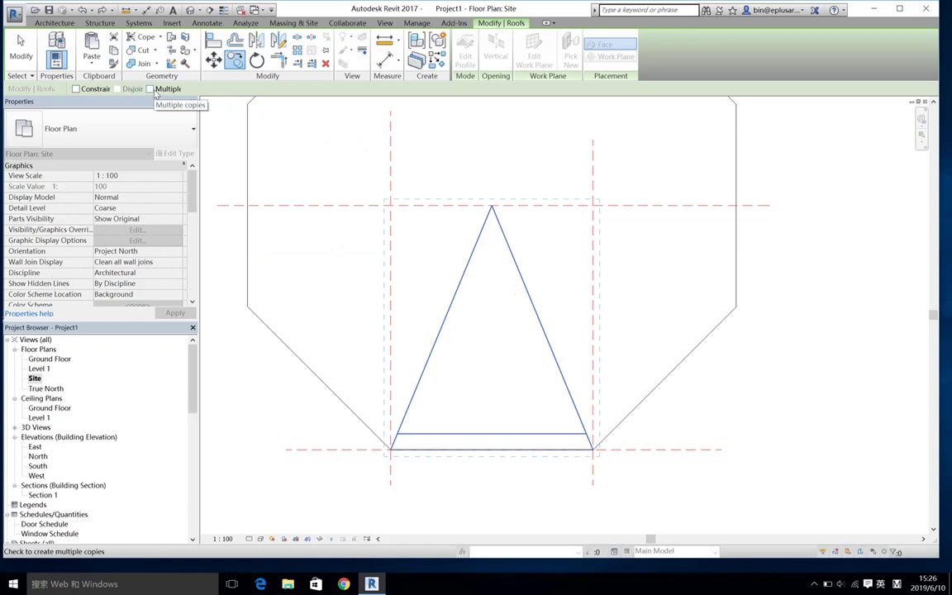
middle_drag(529, 239, 542, 220)
key(Escape)
key(Escape)
click(493, 221)
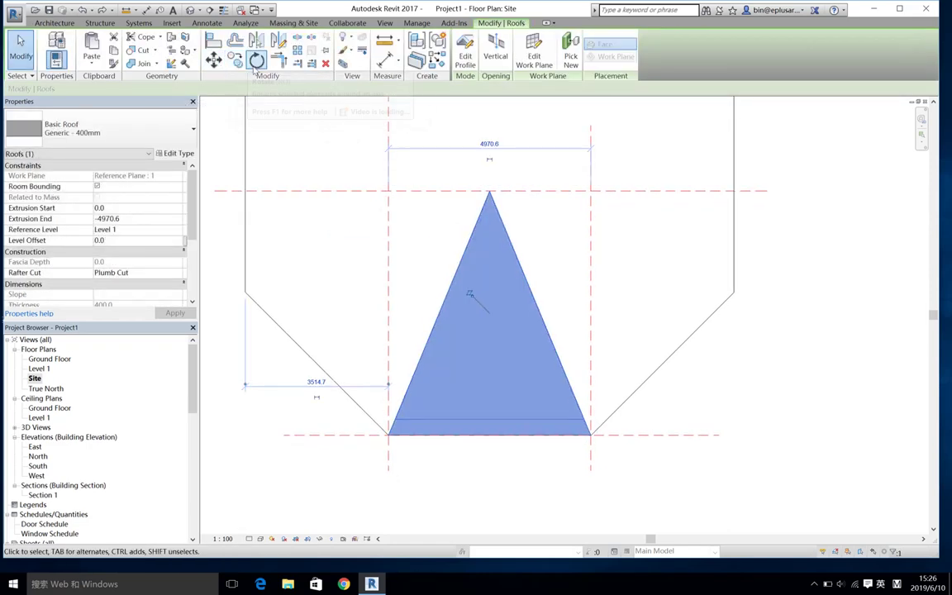
Rotate the triangular roof wedge 45° about its apex
click(257, 61)
text(45)
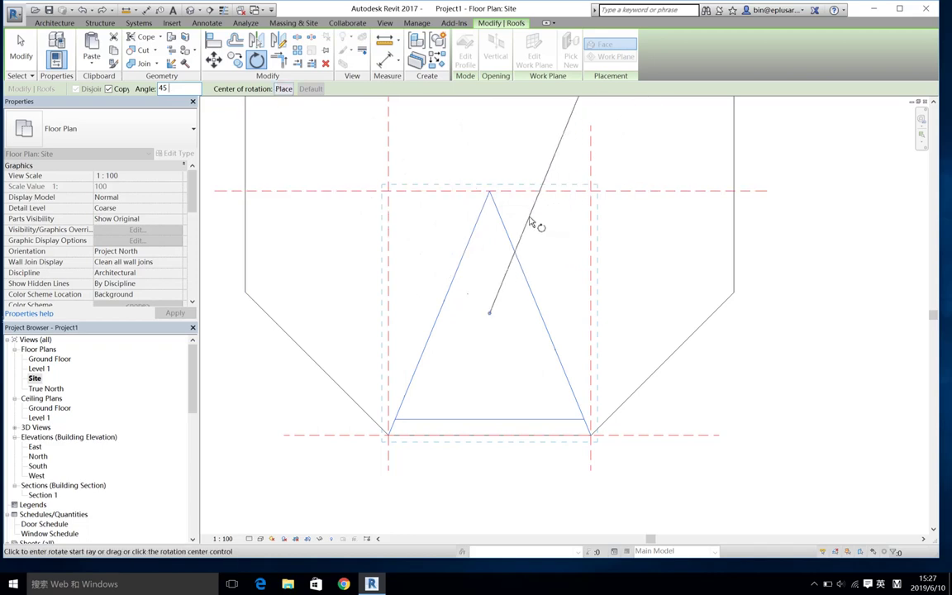
click(282, 90)
click(489, 192)
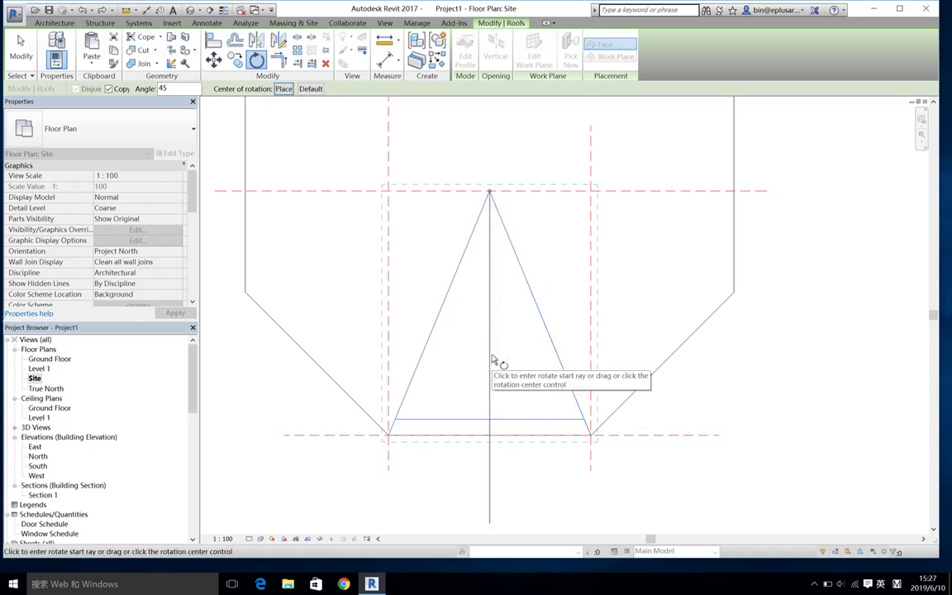
click(492, 360)
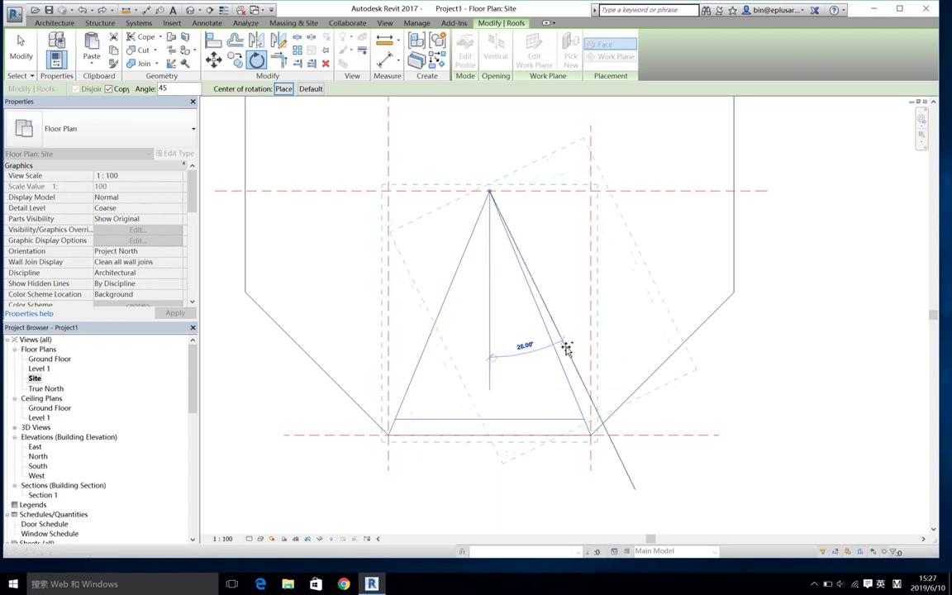
click(625, 330)
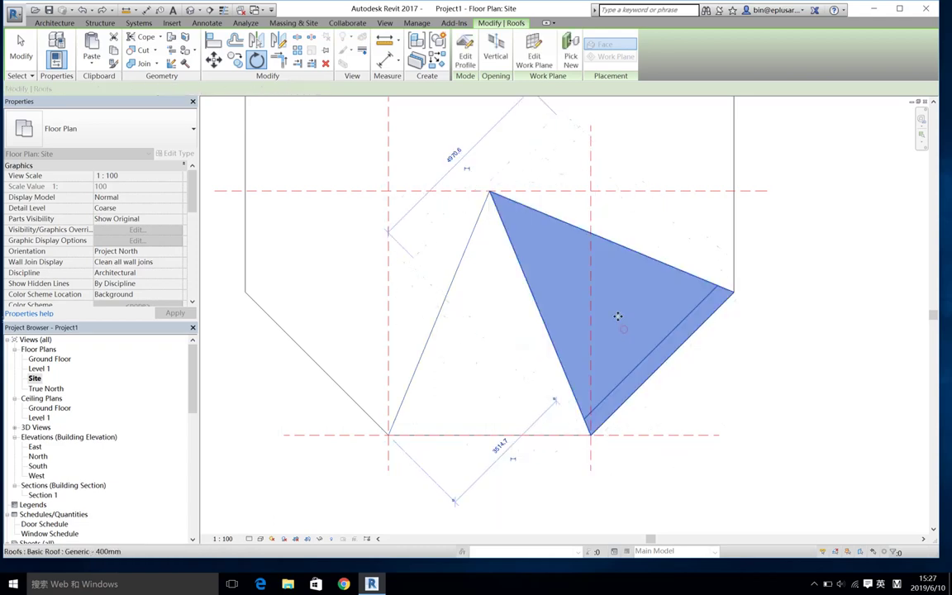
scroll(608, 318, down, 2)
key(Escape)
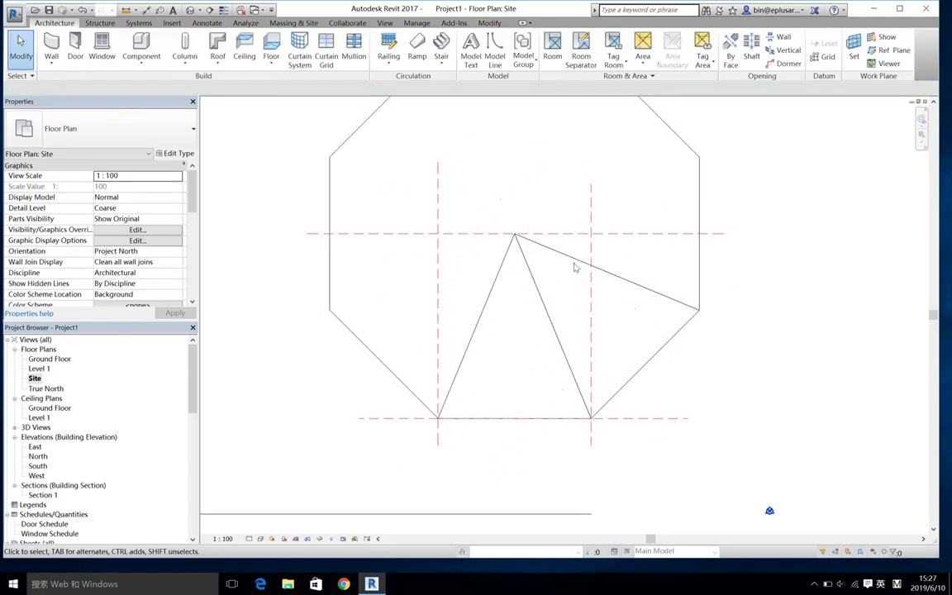
Make 45° rotated copies of the roof wedge to the right and further up
click(516, 241)
key(r)
key(o)
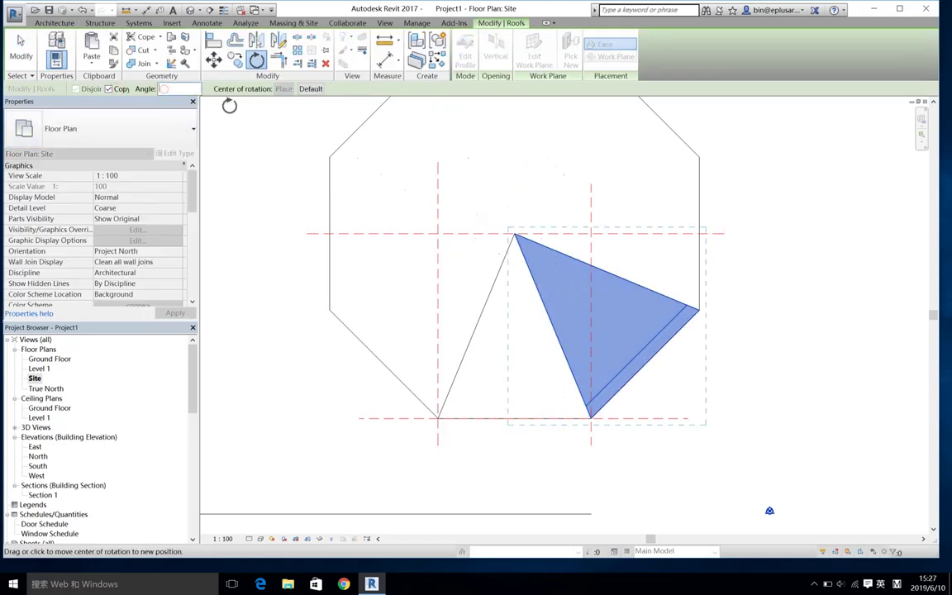
click(515, 233)
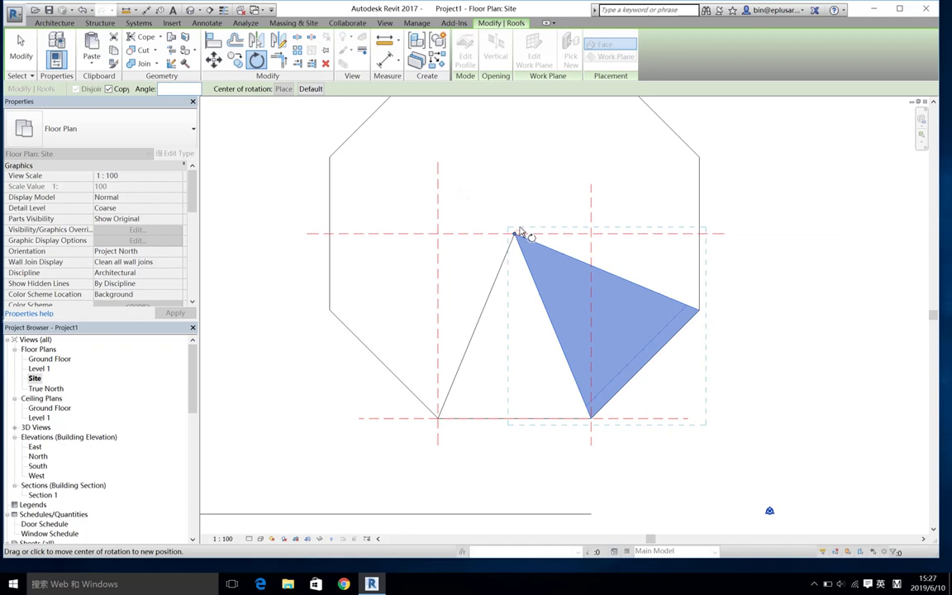
click(212, 107)
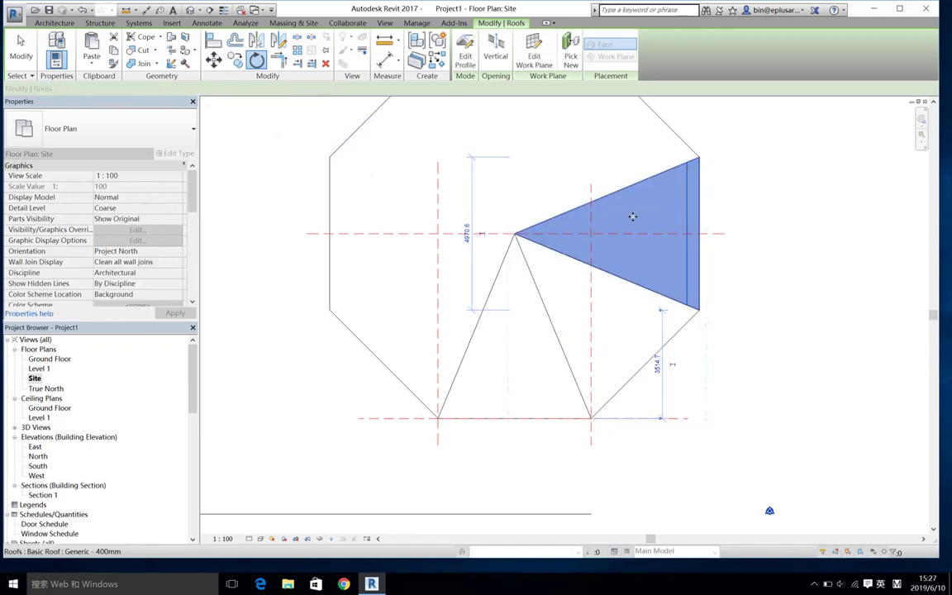
click(632, 215)
key(r)
key(o)
text(45)
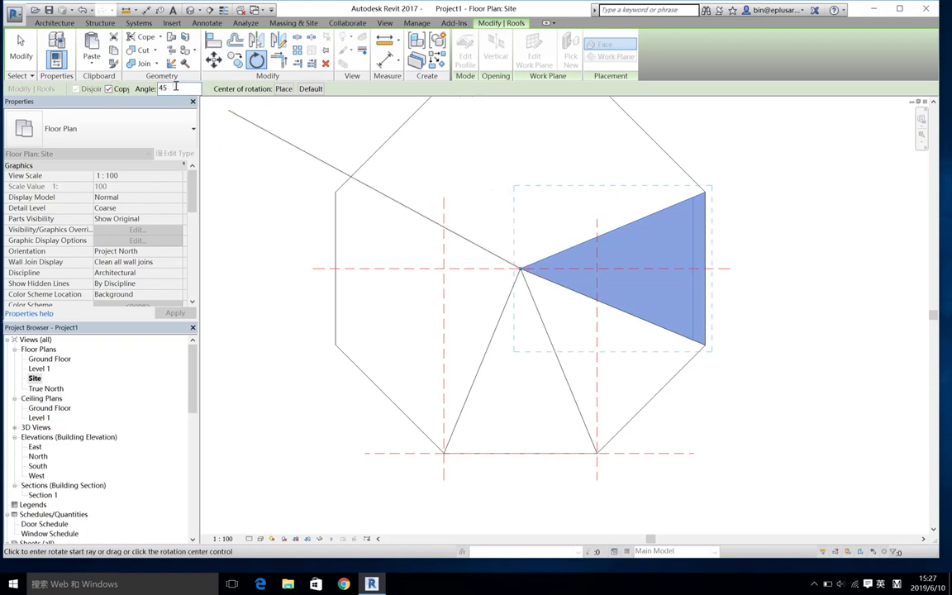
key(Return)
middle_drag(483, 187, 489, 208)
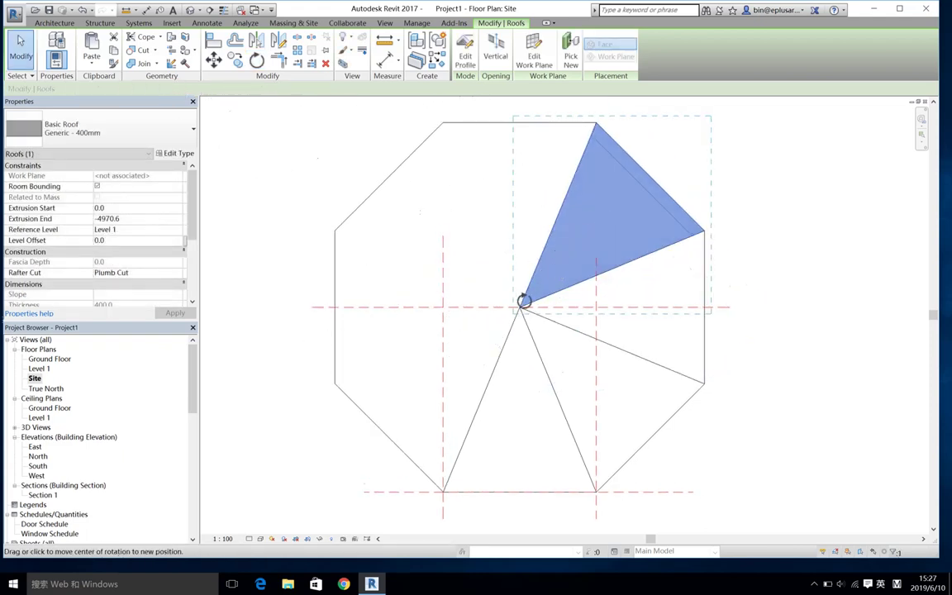
Place further 45° rotated wedge copies at the top-centre and top-left positions
key(r)
key(o)
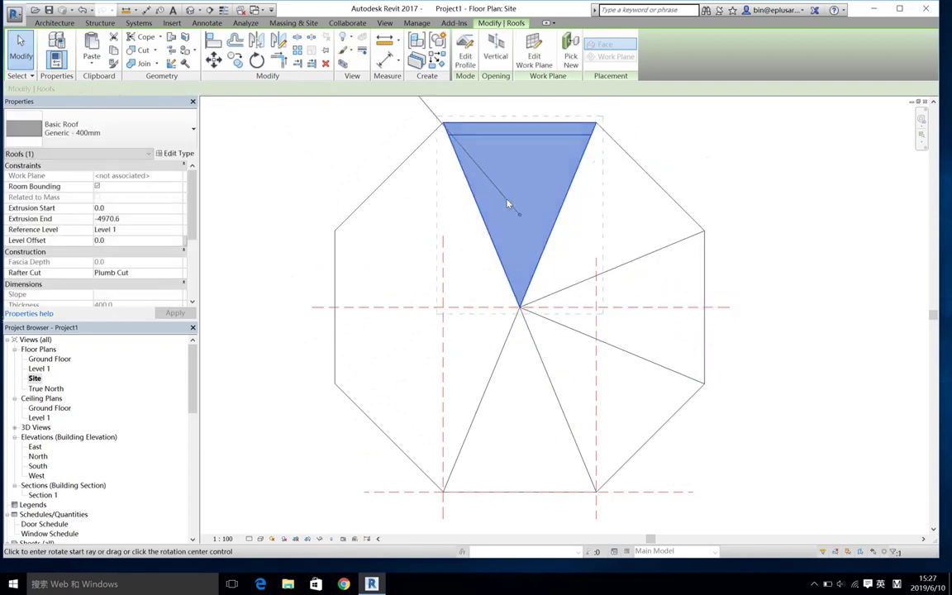
key(r)
key(o)
click(518, 308)
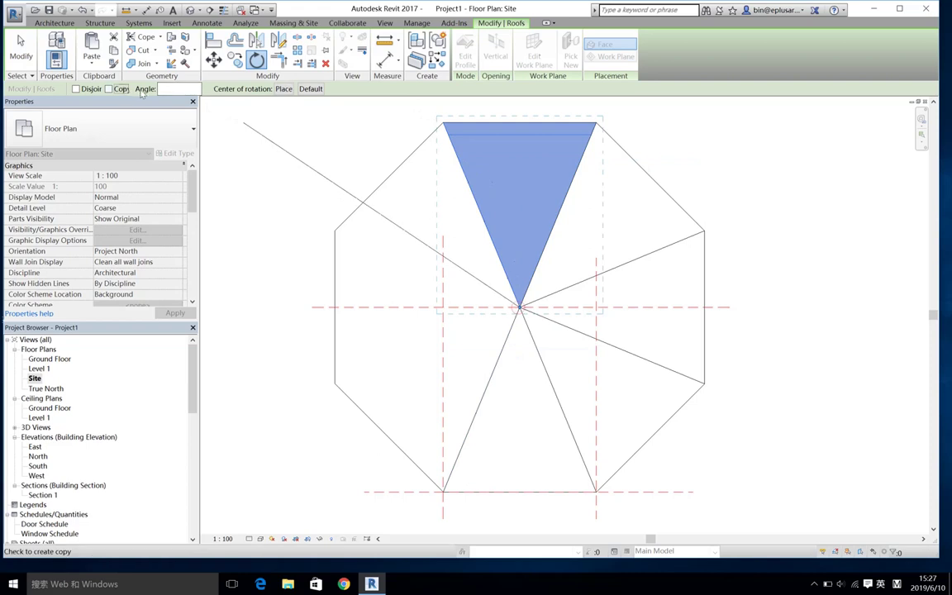
text(45)
key(Return)
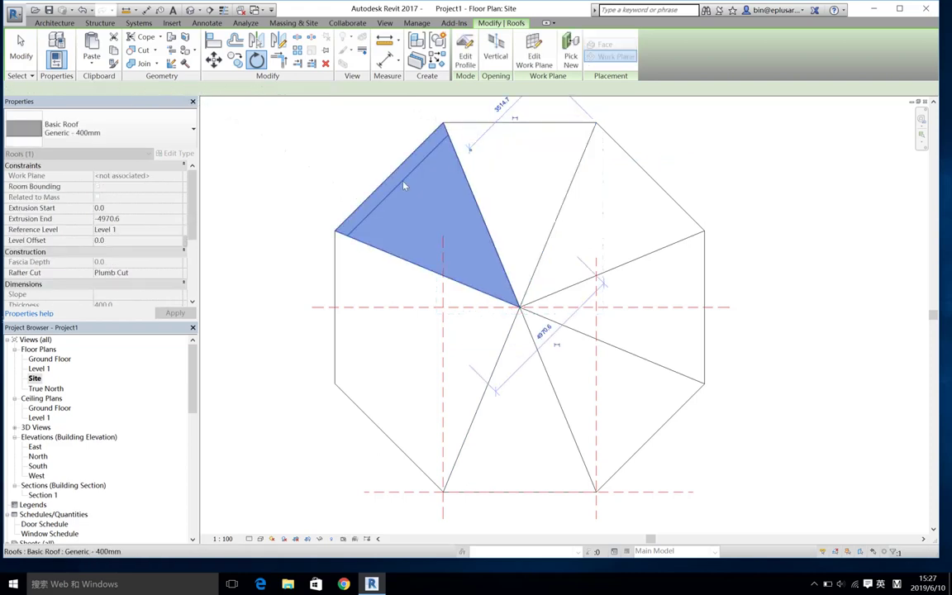
Add the remaining 45° copies about the octagon centre to fill all eight segments
key(r)
key(o)
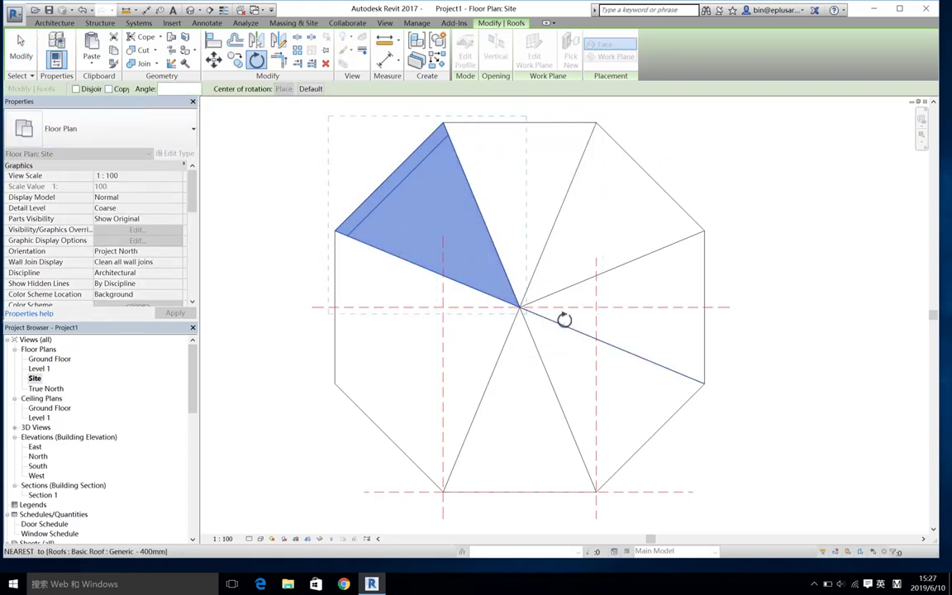
click(519, 308)
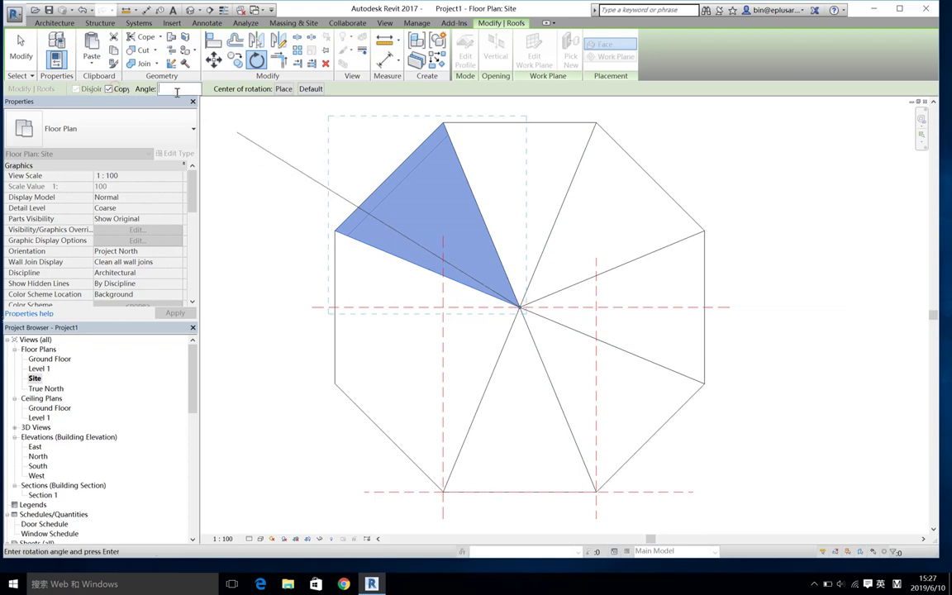
key(Return)
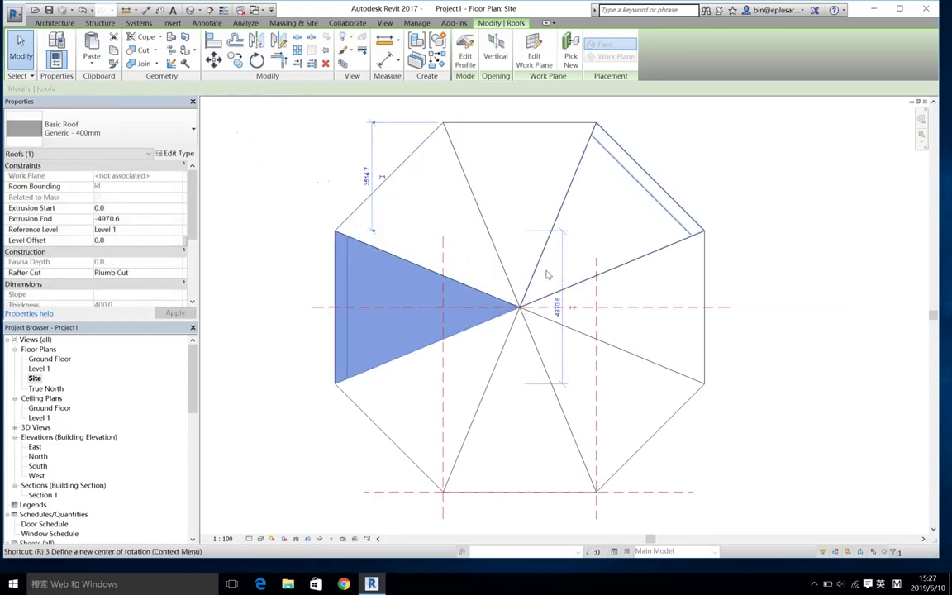
key(r)
key(o)
click(519, 308)
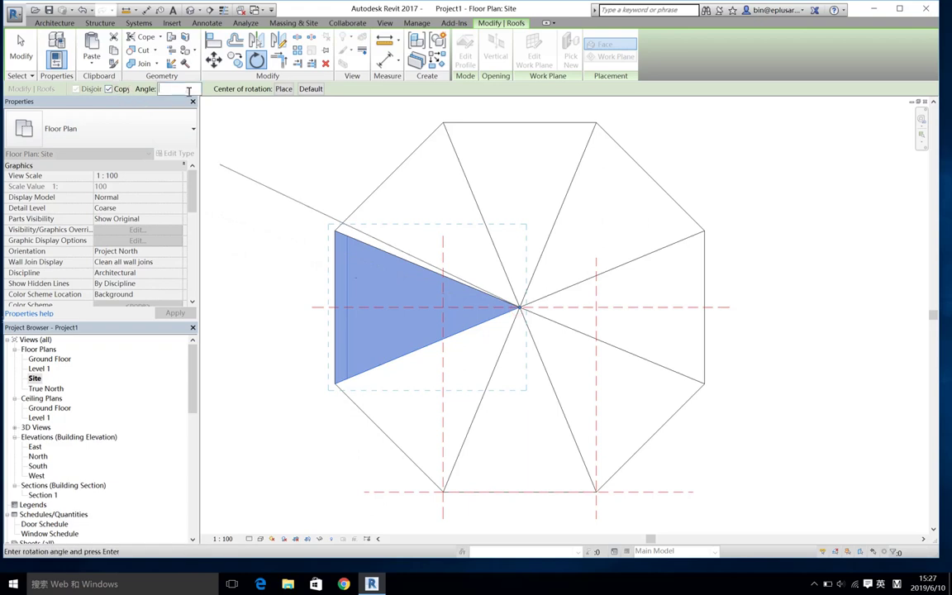
text(45)
key(Return)
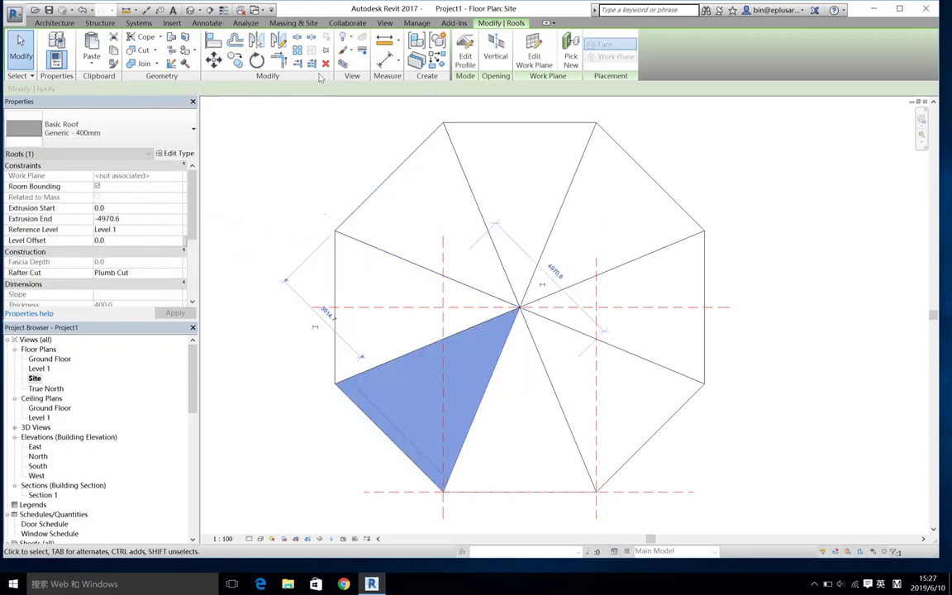
key(Escape)
Orbit the 3D view to inspect the eight-panel dome
click(192, 10)
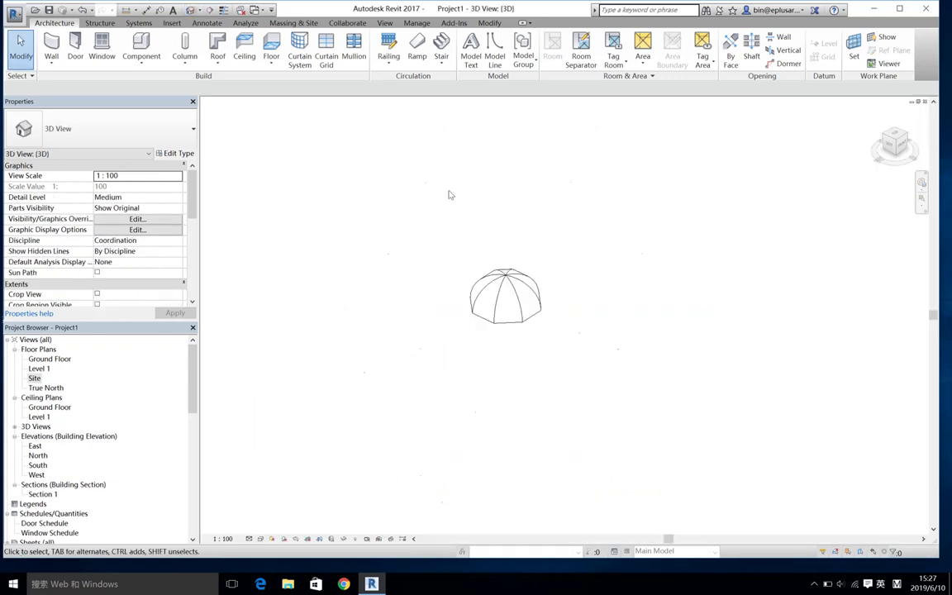
mouse_move(566, 321)
shift+middle_down()
mouse_move(542, 310)
mouse_move(695, 279)
mouse_move(495, 304)
mouse_move(494, 329)
shift+middle_up()
scroll(541, 310, up, 5)
click(542, 309)
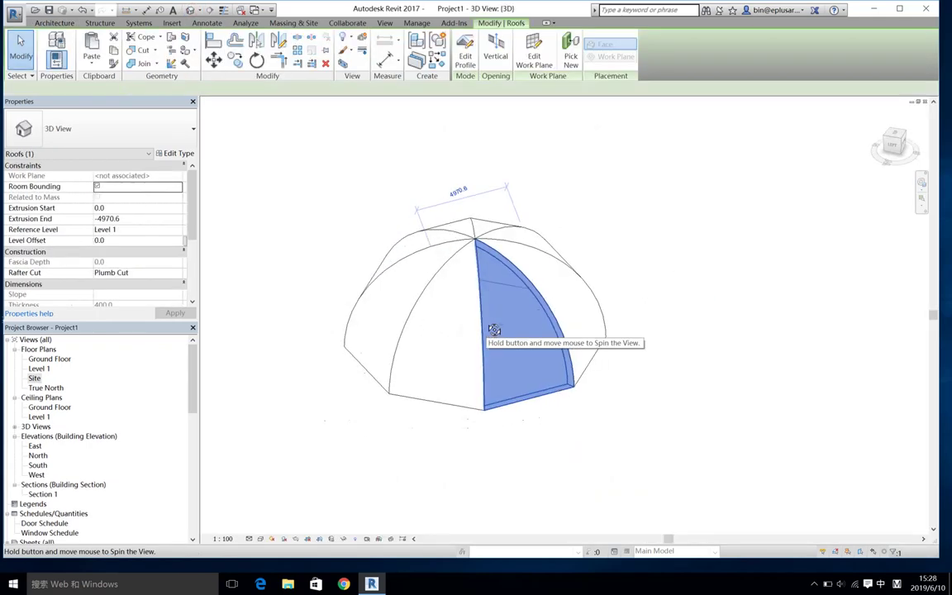
Return to the Site plan and centre the view on the second octagon
double_click(35, 377)
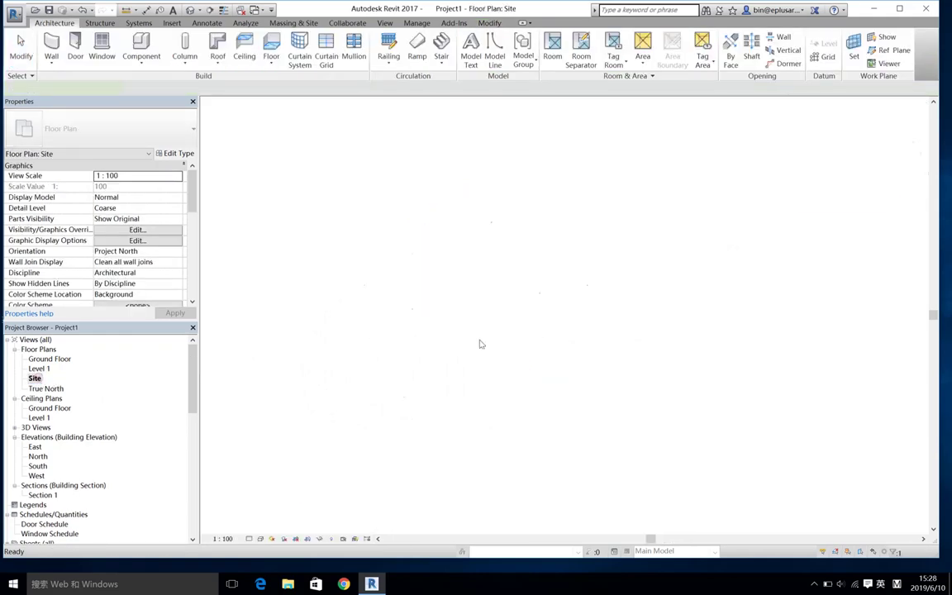
scroll(536, 319, down, 3)
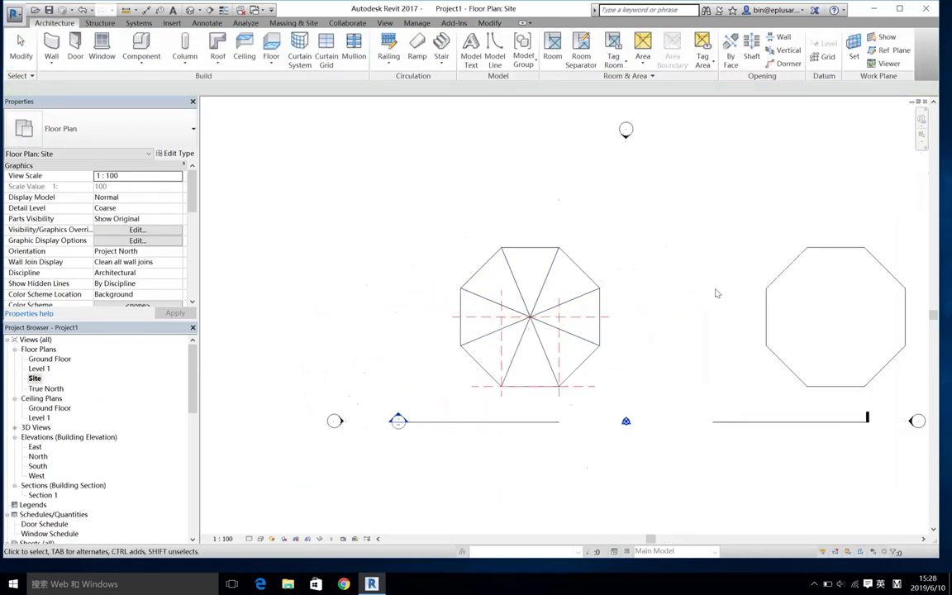
mouse_move(717, 292)
middle_down()
mouse_move(582, 327)
mouse_move(545, 289)
mouse_move(528, 298)
middle_up()
scroll(644, 316, up, 2)
scroll(693, 323, up, 2)
scroll(582, 327, down, 1)
scroll(364, 180, up, 1)
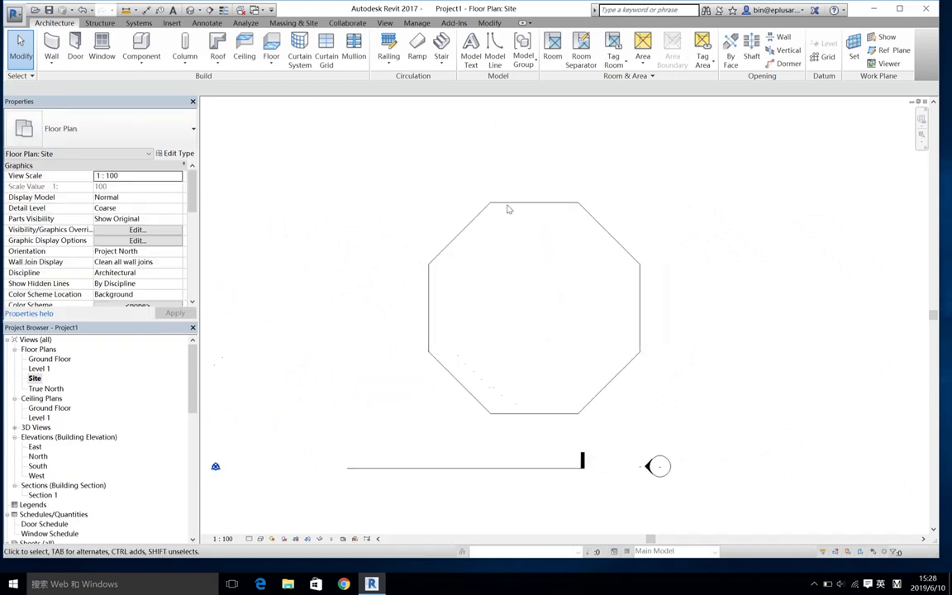
Draw a vertical reference plane through the octagon's bottom midpoint, 6000 from each side, extended below it
key(p)
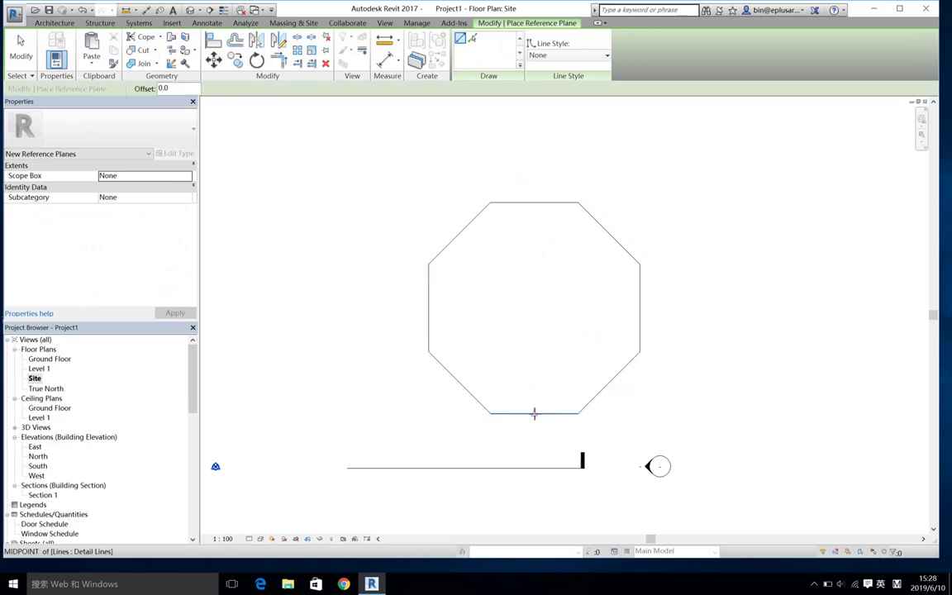
click(533, 413)
click(534, 188)
key(Escape)
key(Escape)
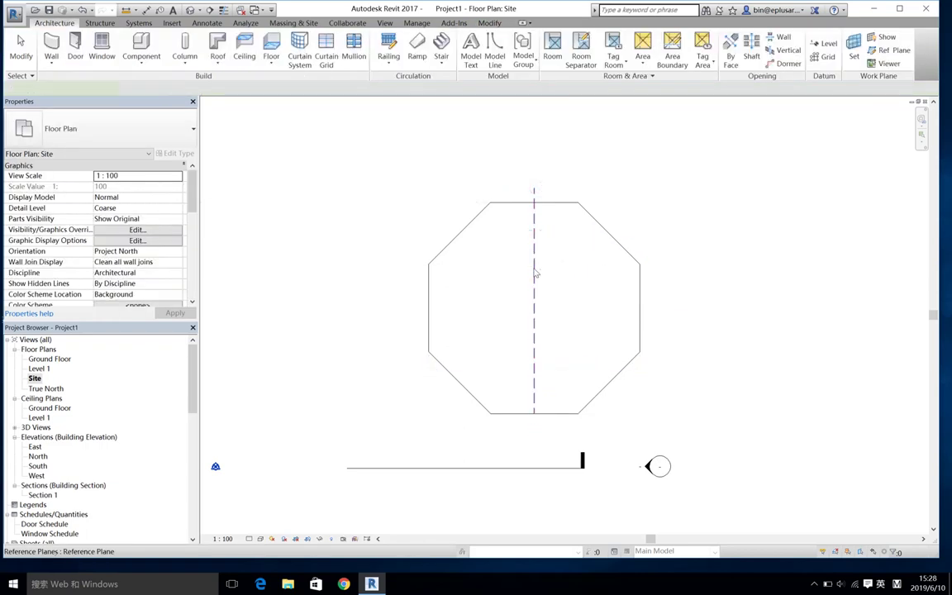
click(535, 273)
drag(534, 413, 534, 428)
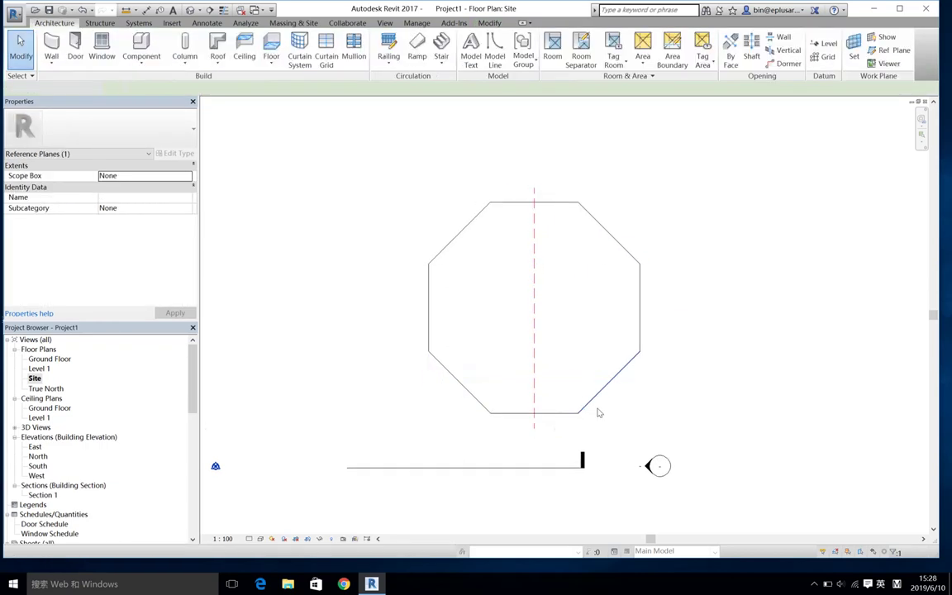
click(537, 282)
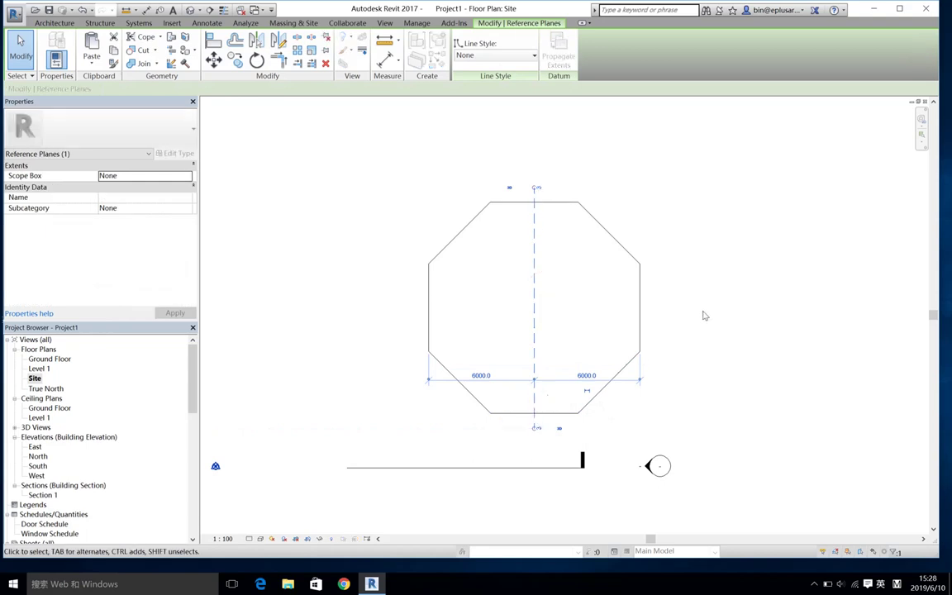
click(698, 365)
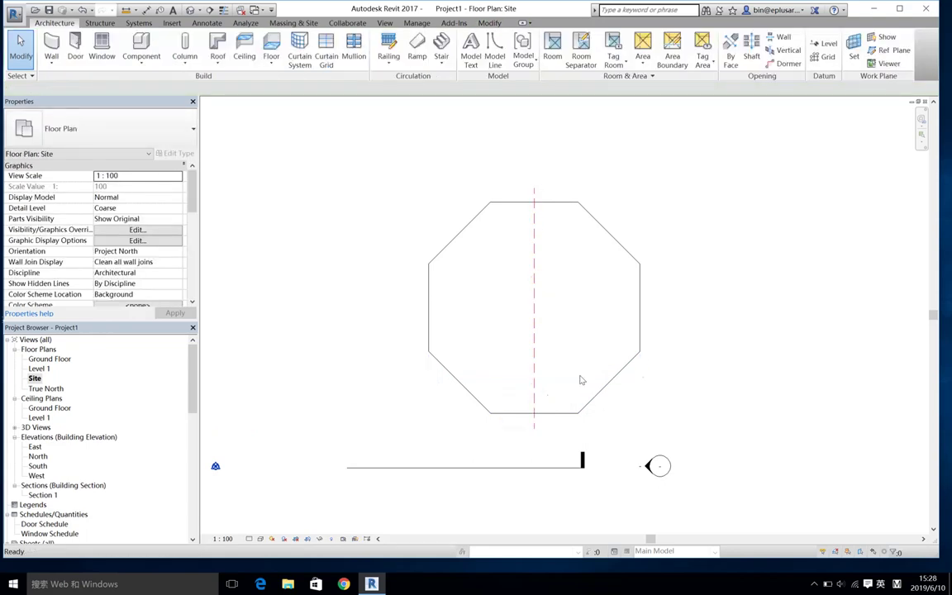
Create an in-place Roofs element named Roofs 1 and start a sweep using Pick Path
click(141, 59)
click(157, 107)
key(r)
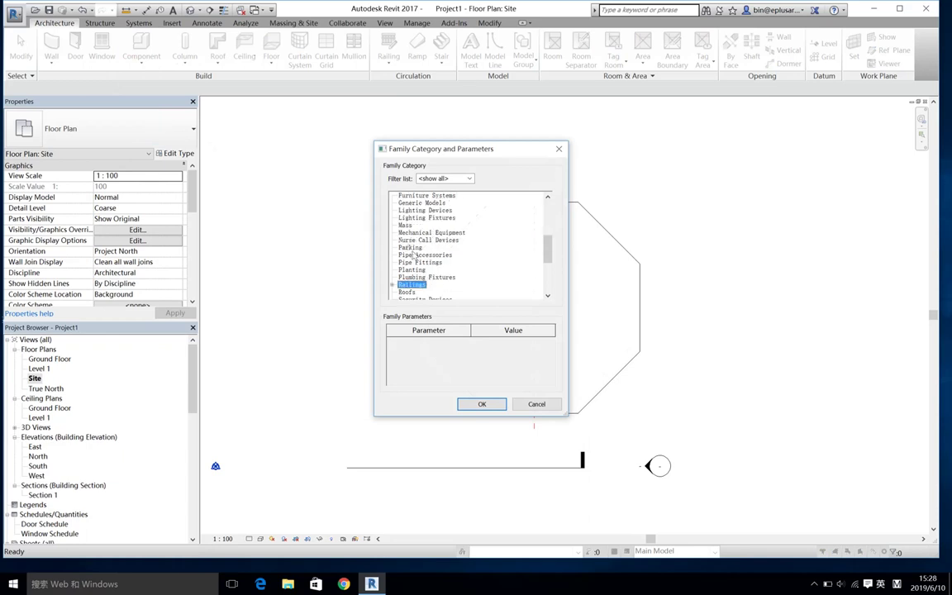
key(Down)
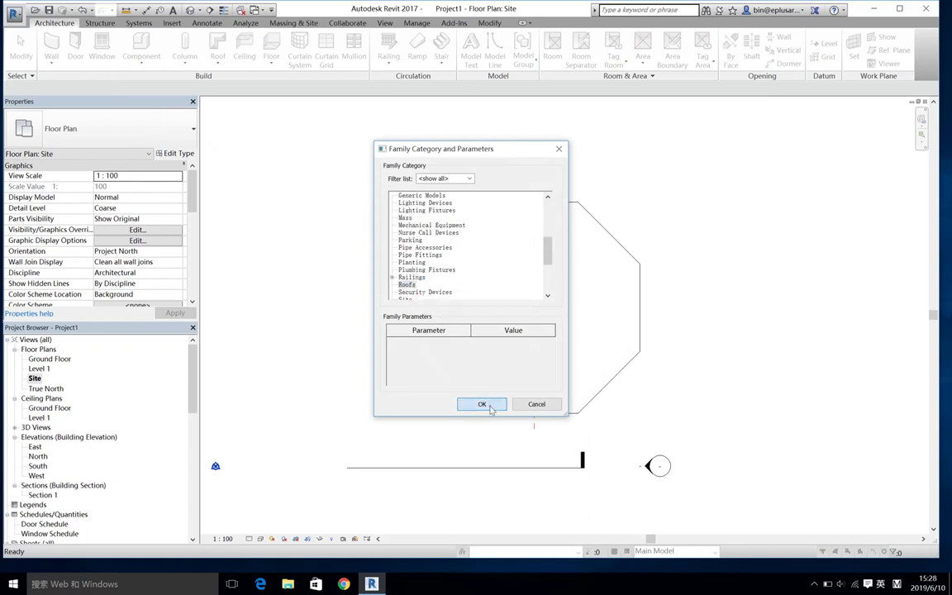
click(482, 405)
click(512, 319)
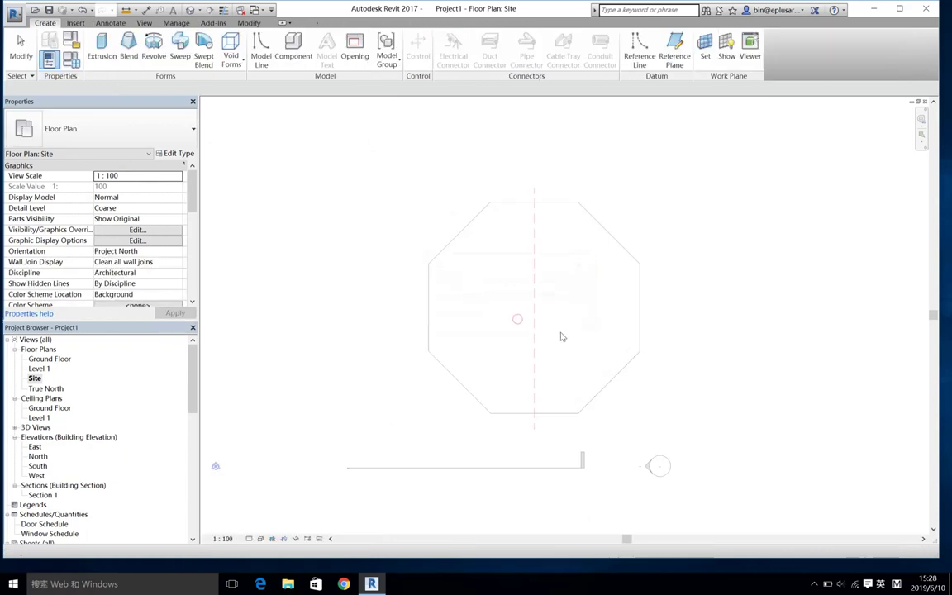
middle_drag(552, 287, 571, 281)
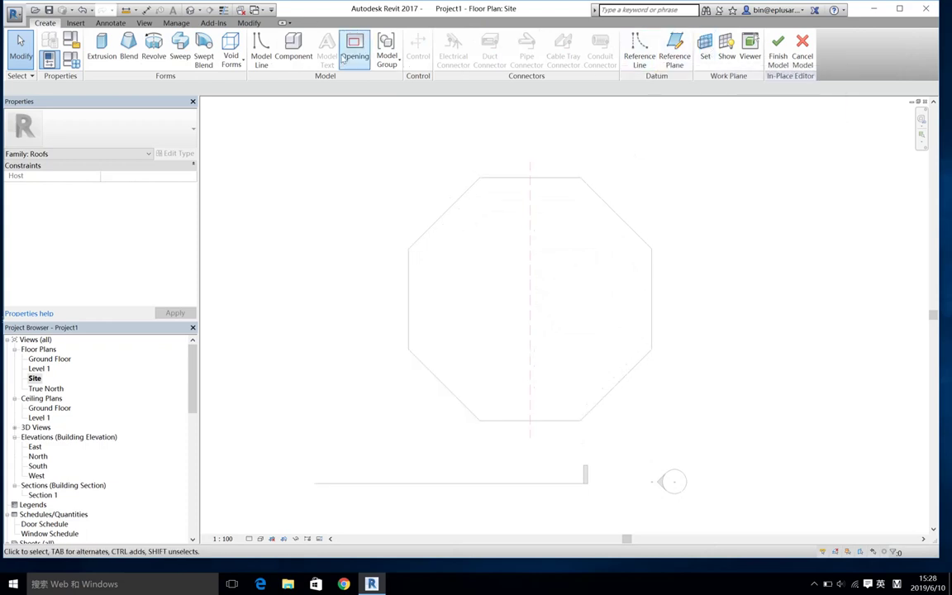
click(178, 50)
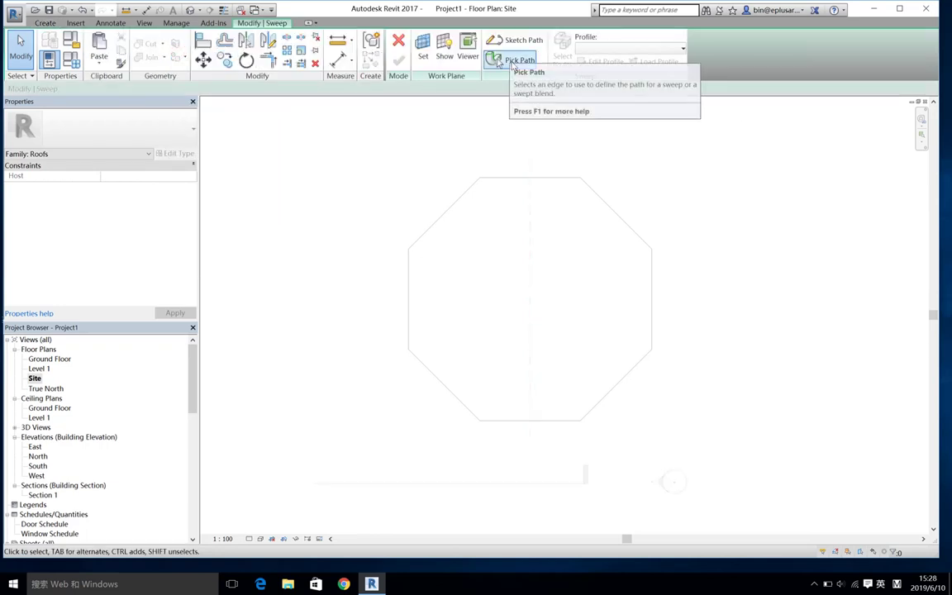
click(512, 63)
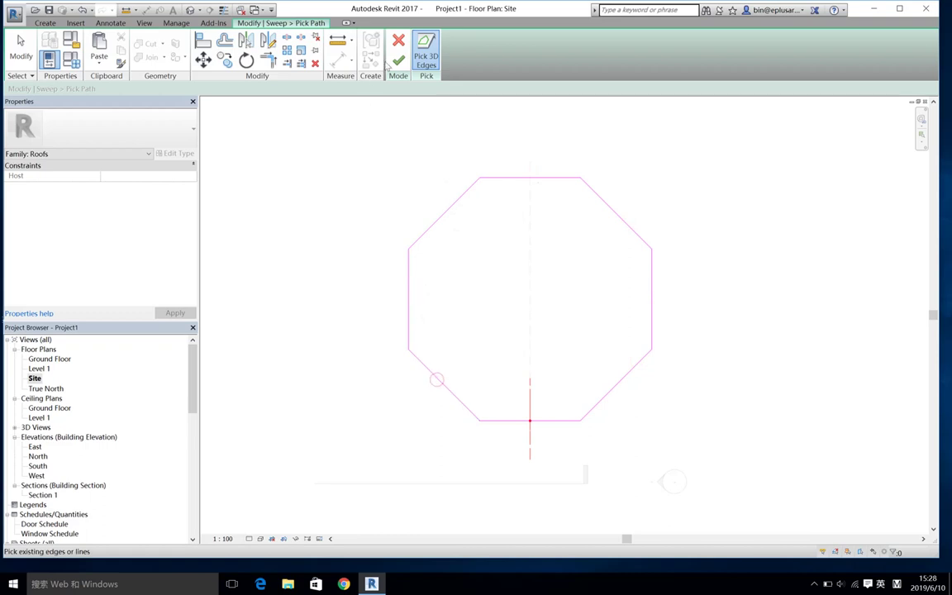
Set the vertical reference plane as the profile work plane in the East elevation
click(607, 66)
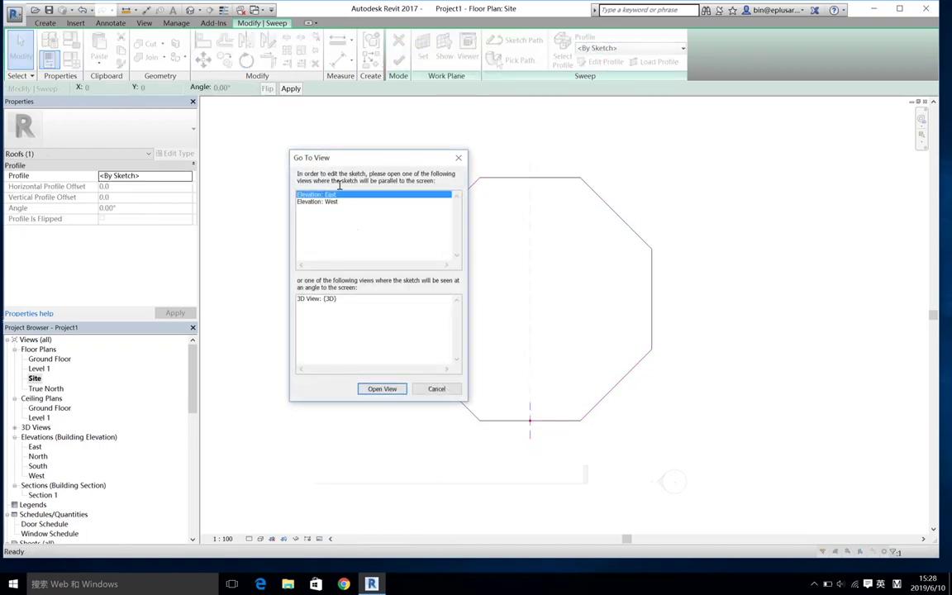
click(450, 393)
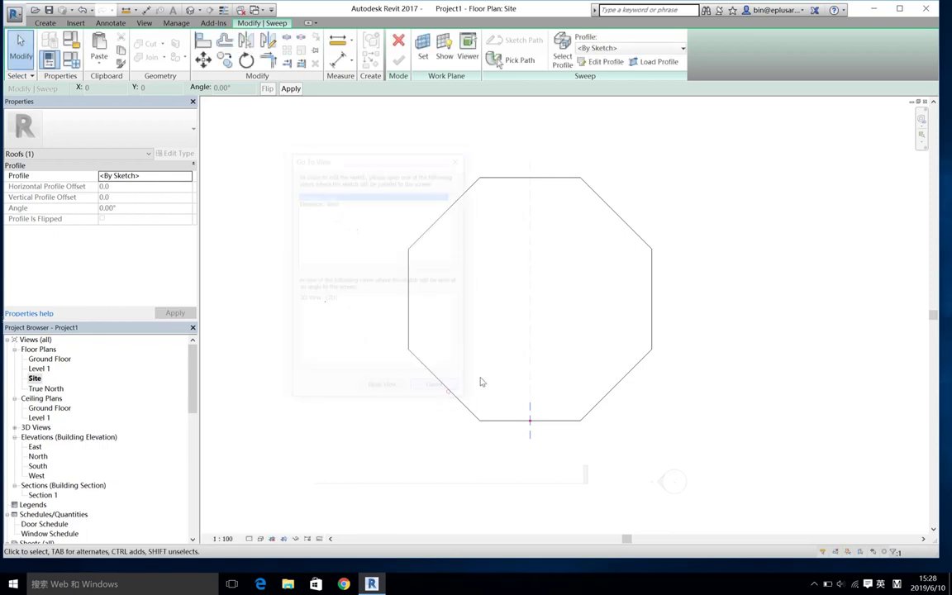
click(423, 53)
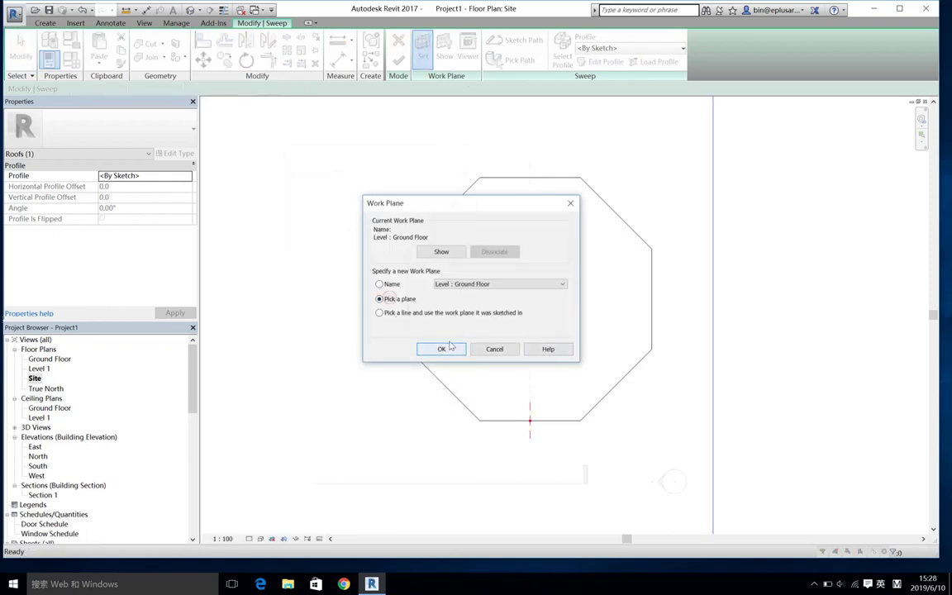
click(443, 349)
click(531, 350)
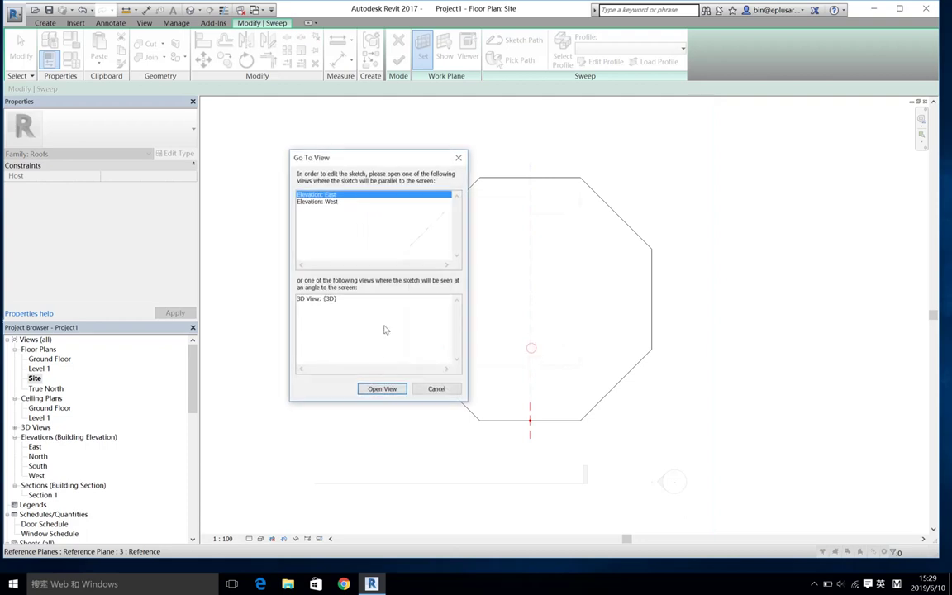
click(381, 389)
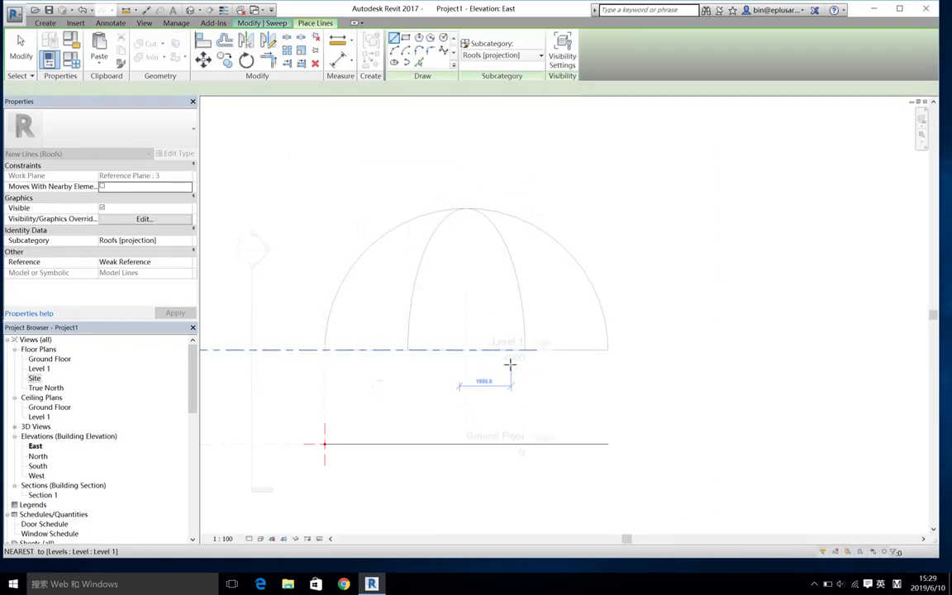
scroll(485, 311, up, 2)
mouse_move(589, 298)
middle_down()
mouse_move(476, 323)
mouse_move(470, 371)
middle_up()
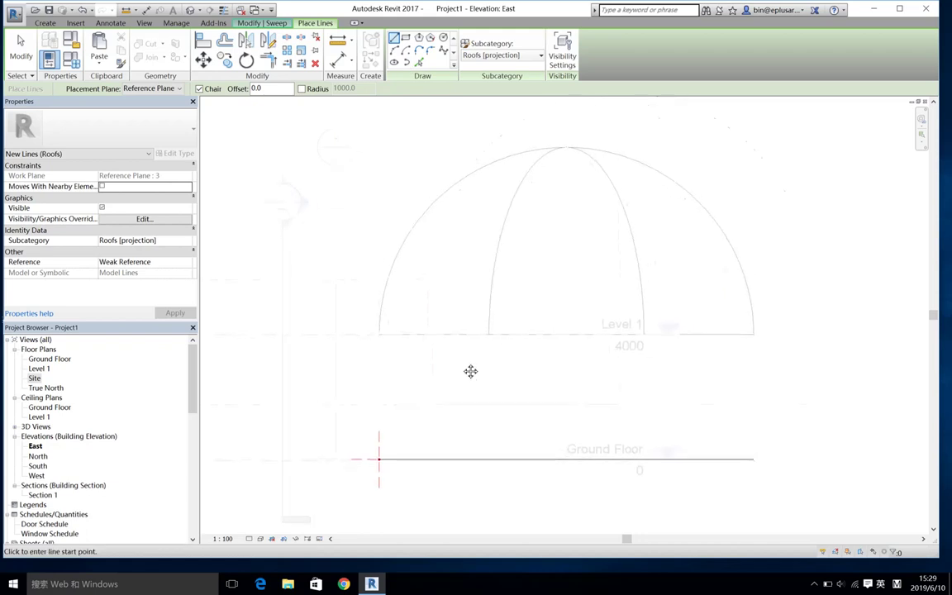
Draw a centre-ends quarter arc from the dome's left base, 6000 out, up to its top
click(405, 51)
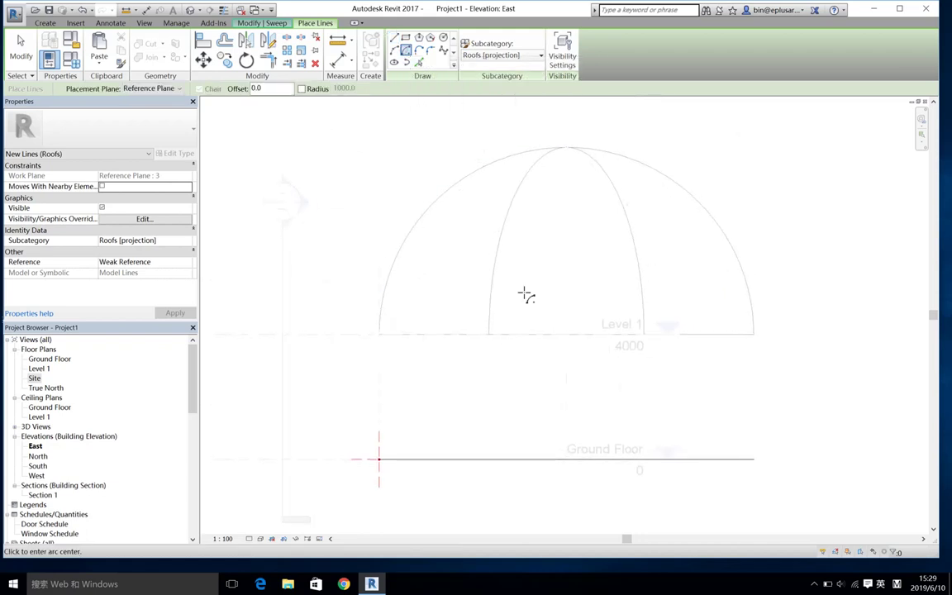
click(567, 335)
click(339, 335)
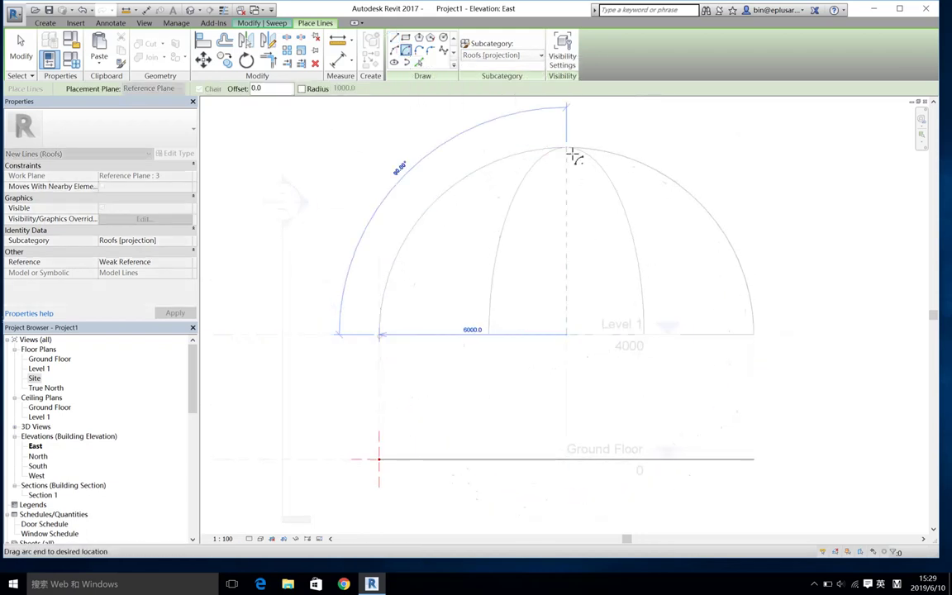
click(567, 147)
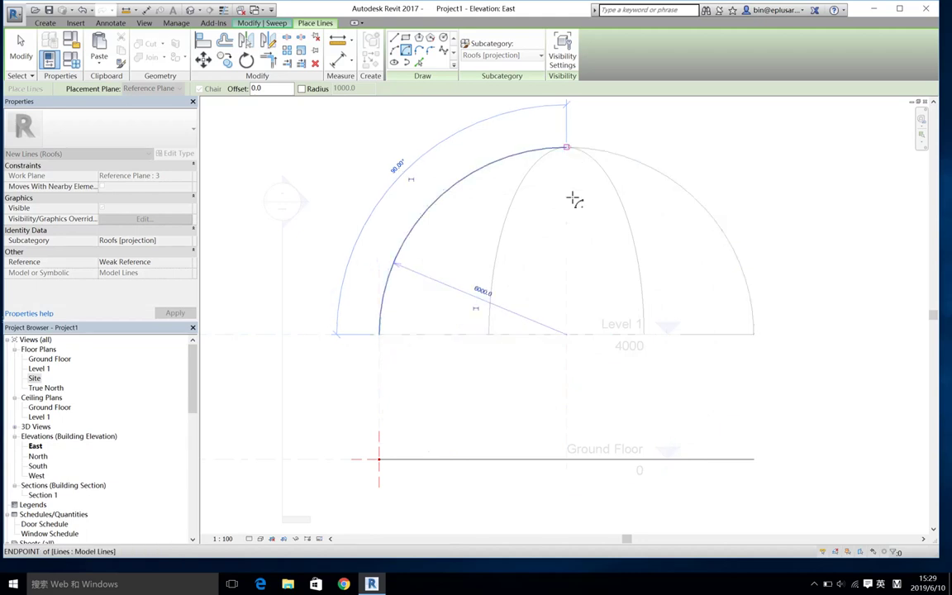
click(569, 333)
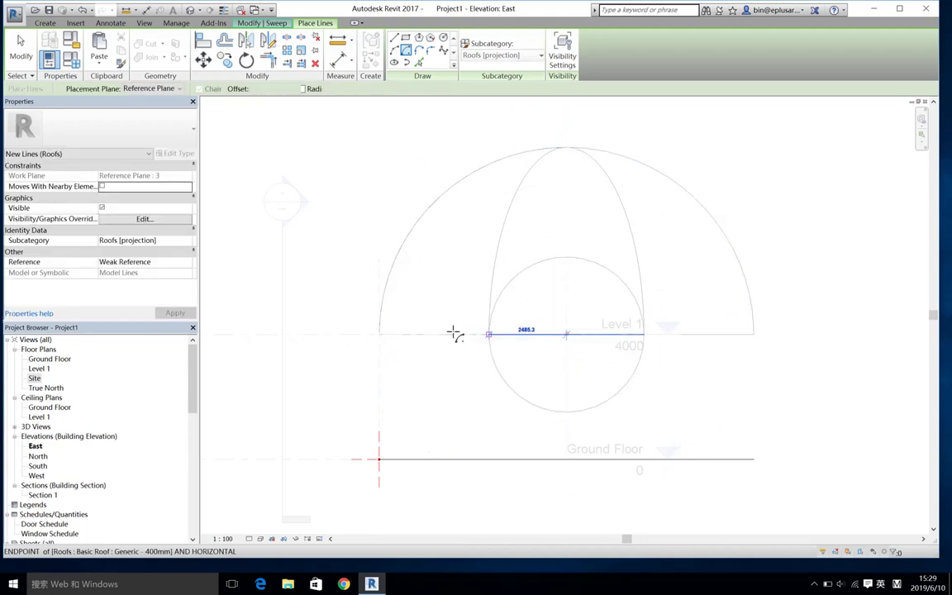
click(400, 335)
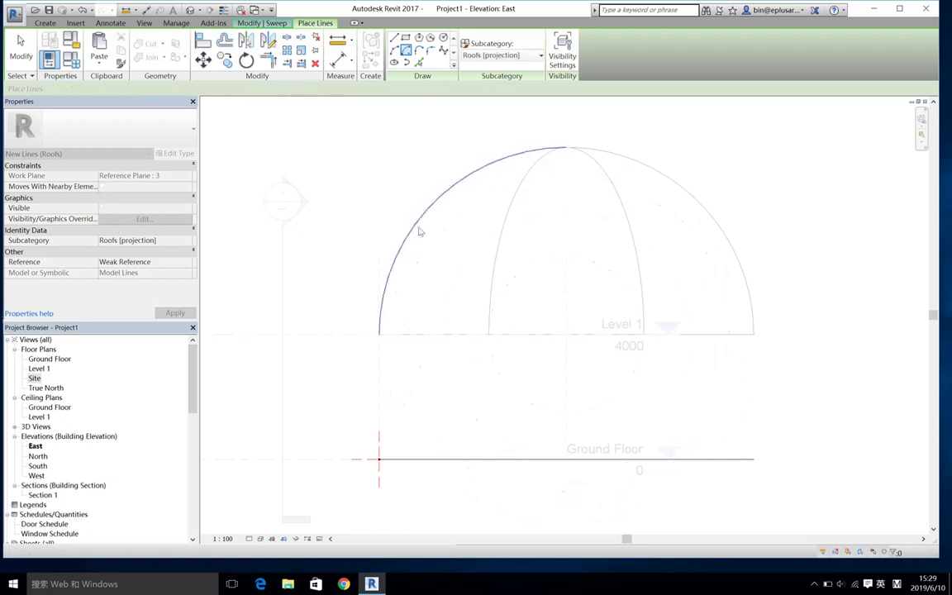
Add a copy of the arc offset 300 inside it
click(419, 62)
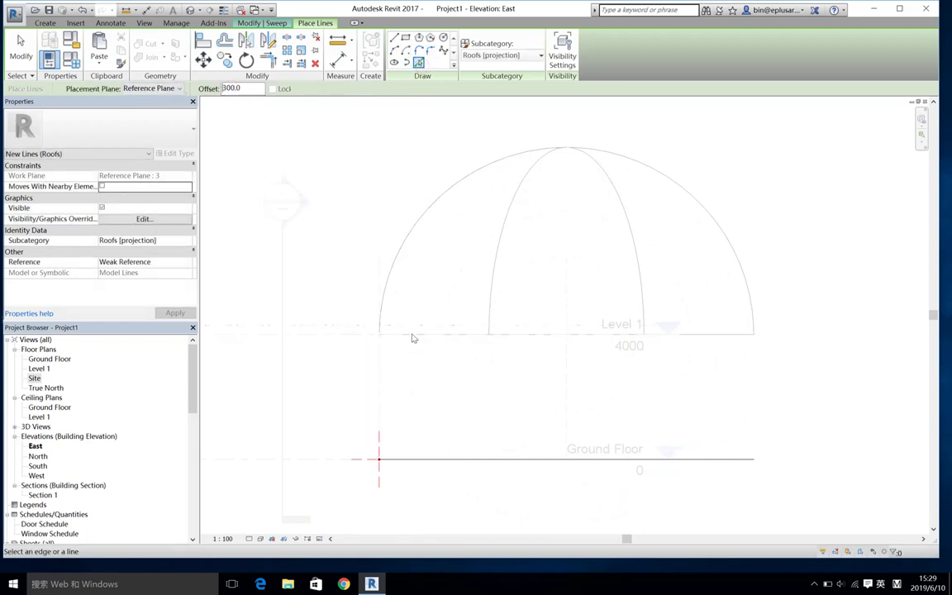
click(403, 249)
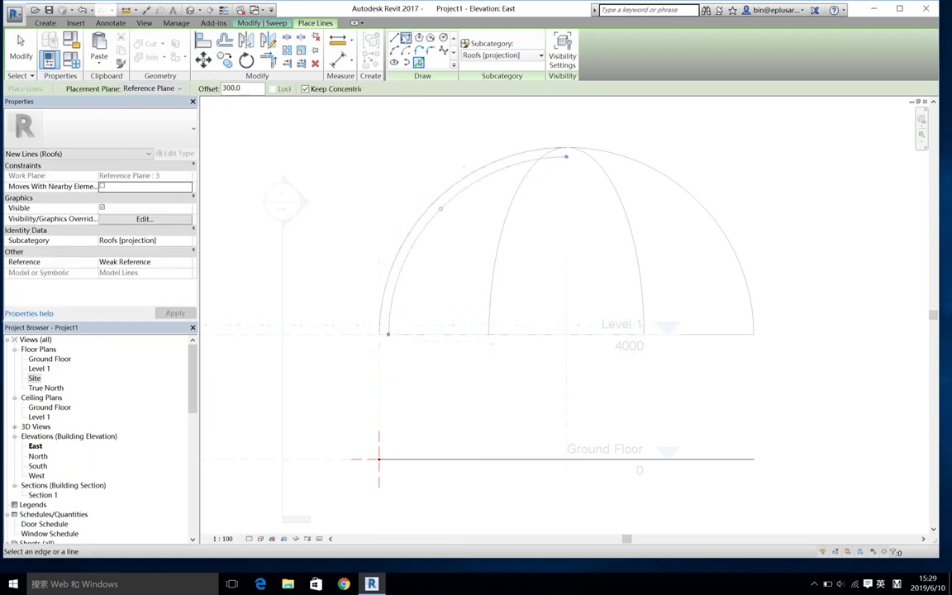
click(567, 146)
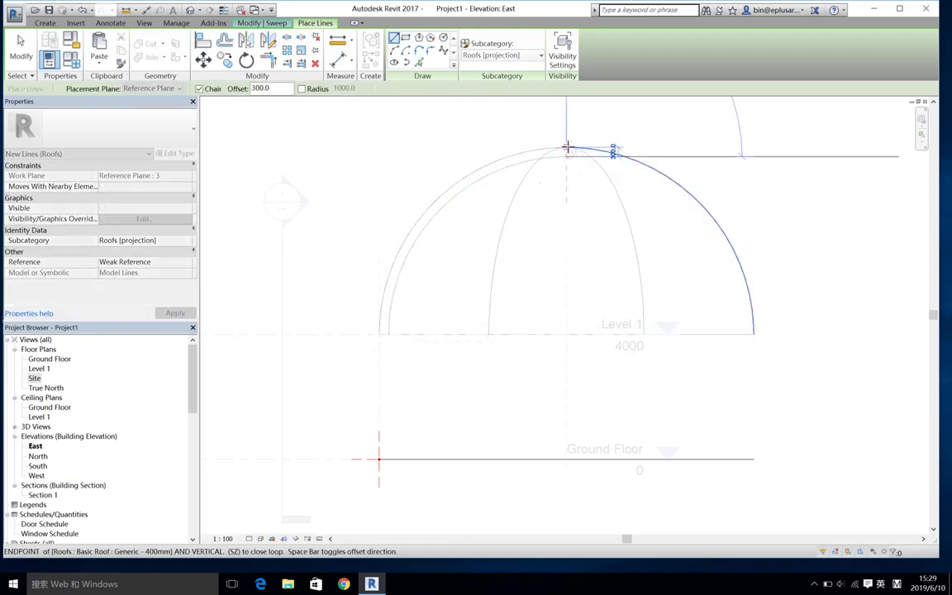
key(Escape)
scroll(577, 152, up, 4)
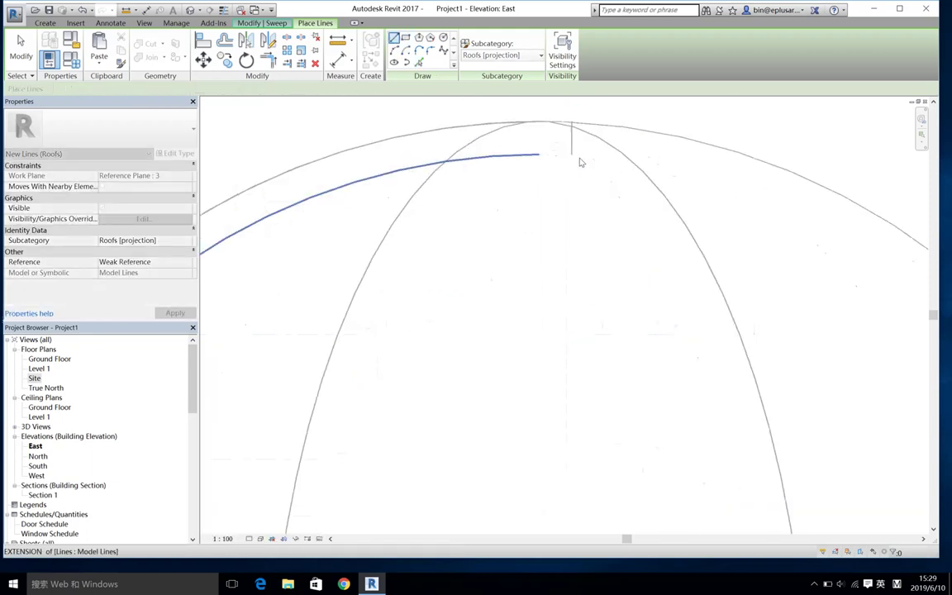
key(Escape)
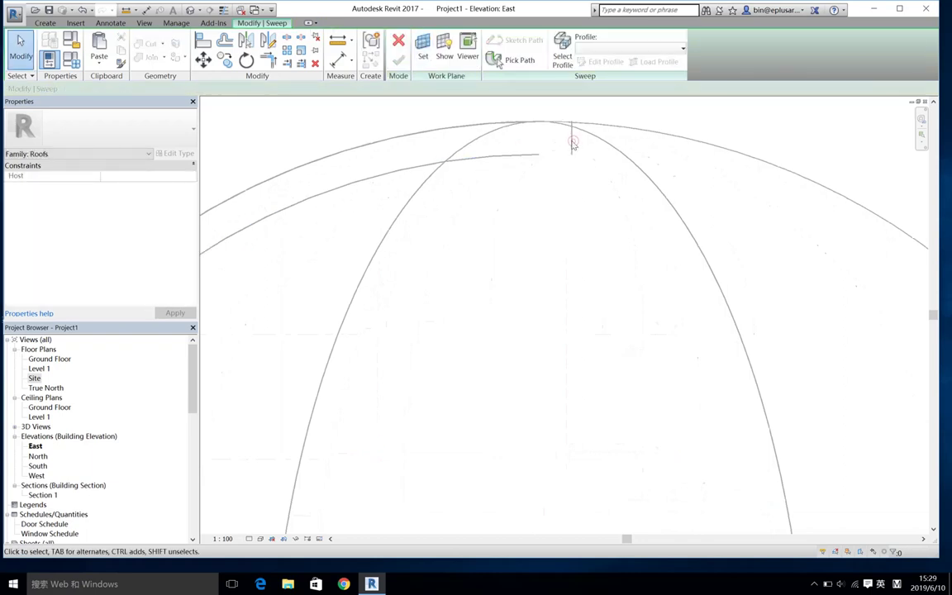
scroll(562, 153, down, 2)
middle_drag(521, 113, 589, 183)
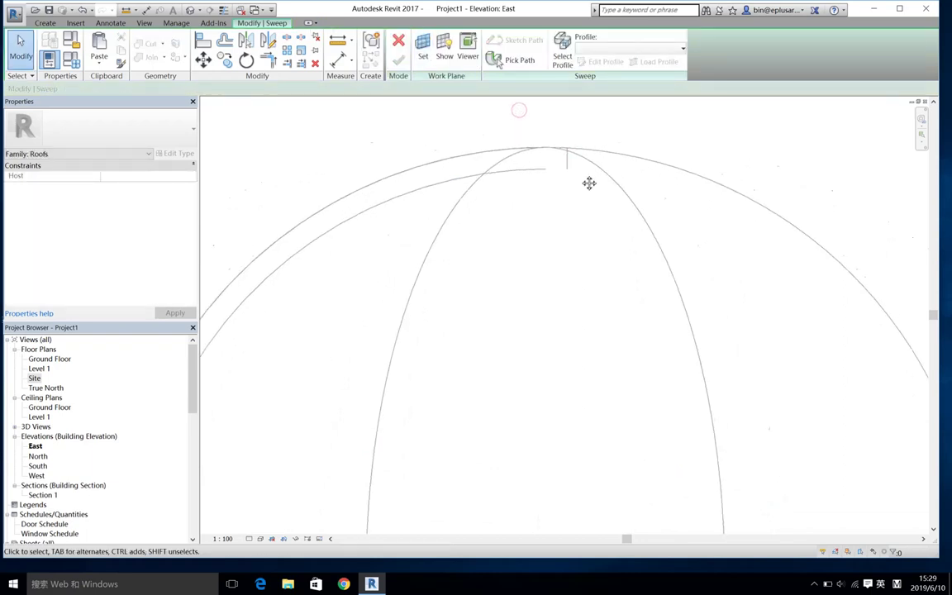
scroll(581, 180, down, 3)
middle_drag(468, 152, 459, 126)
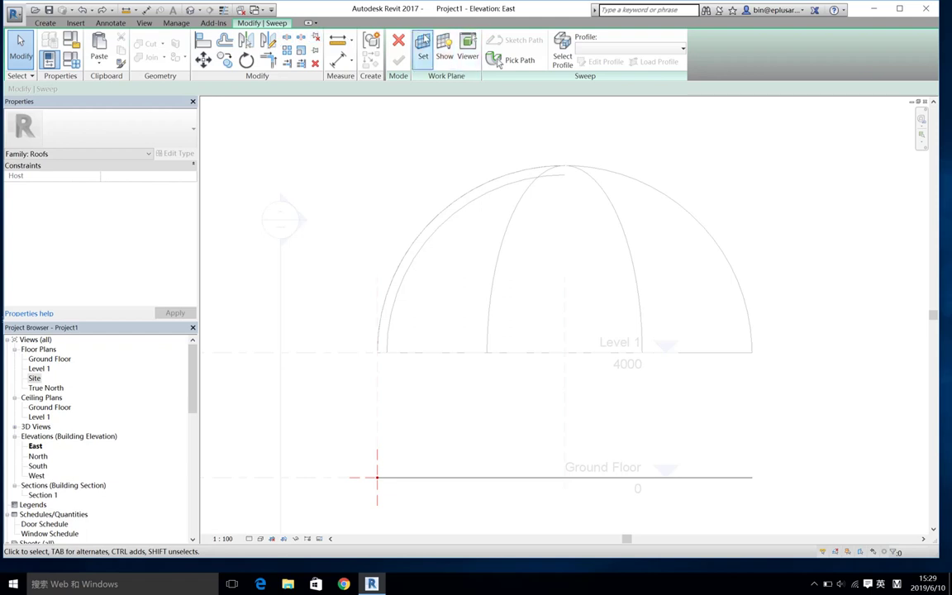
Sketch the sweep profile with a short closing line at the arcs' base
click(562, 49)
click(602, 62)
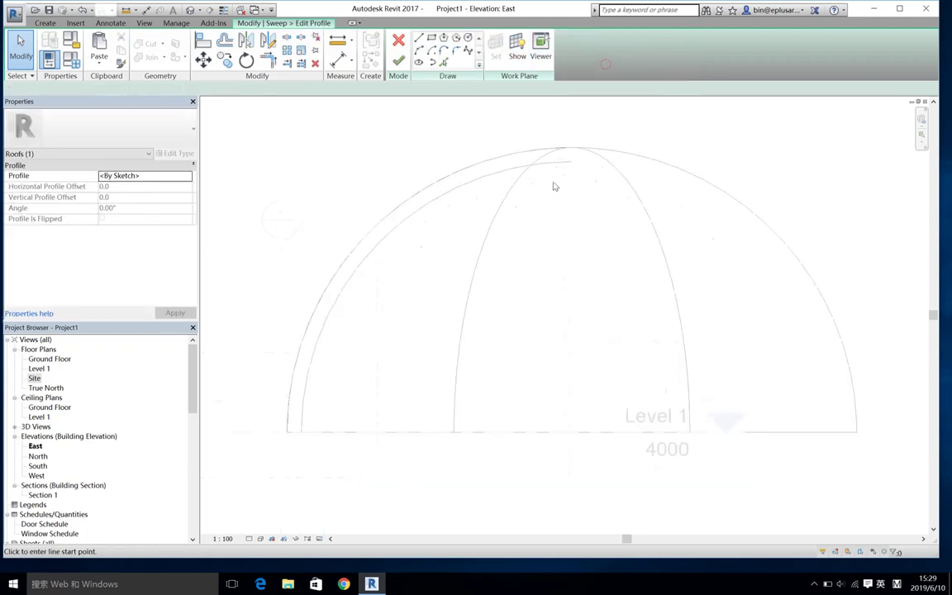
click(560, 149)
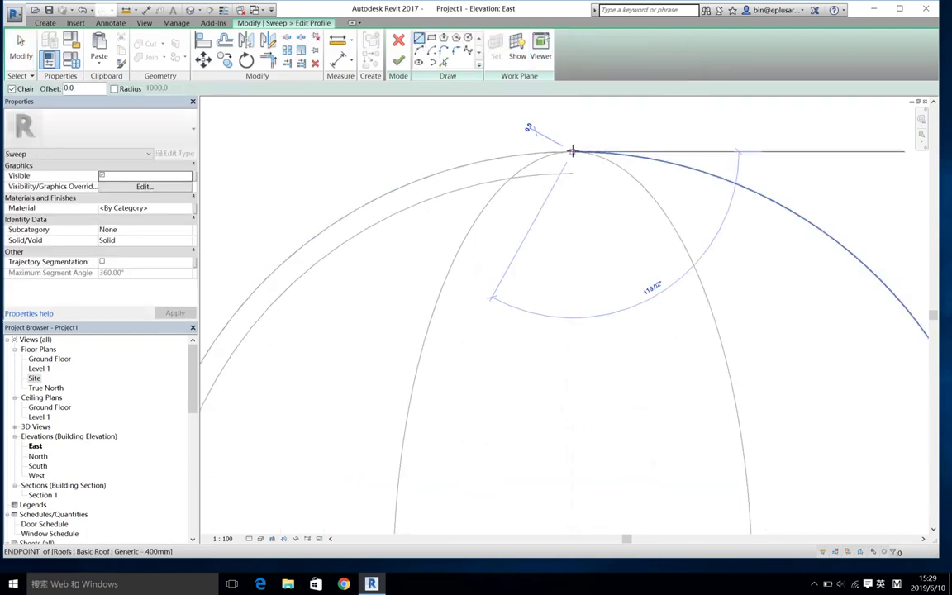
scroll(553, 202, down, 2)
scroll(513, 264, down, 2)
key(Escape)
key(Escape)
scroll(414, 357, up, 2)
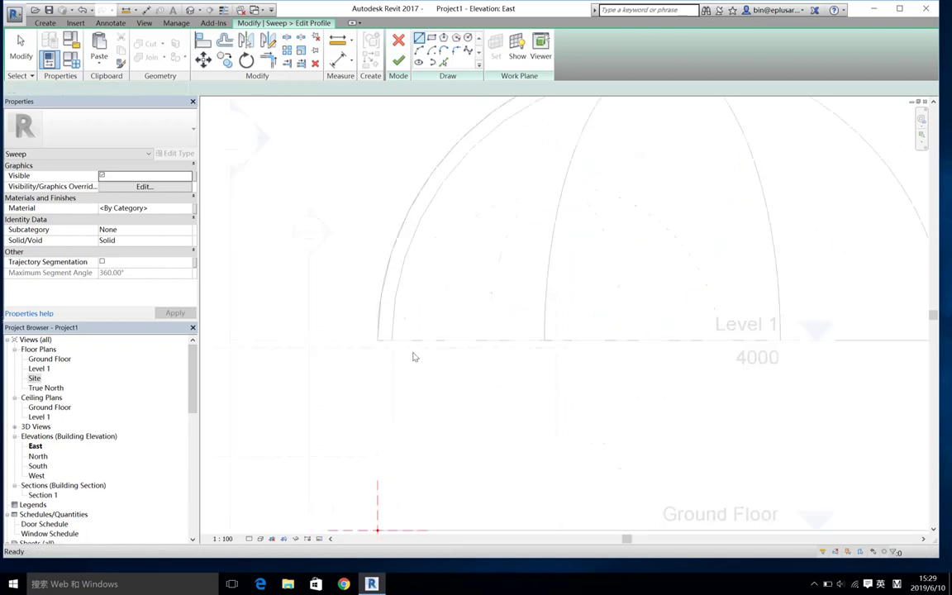
click(386, 341)
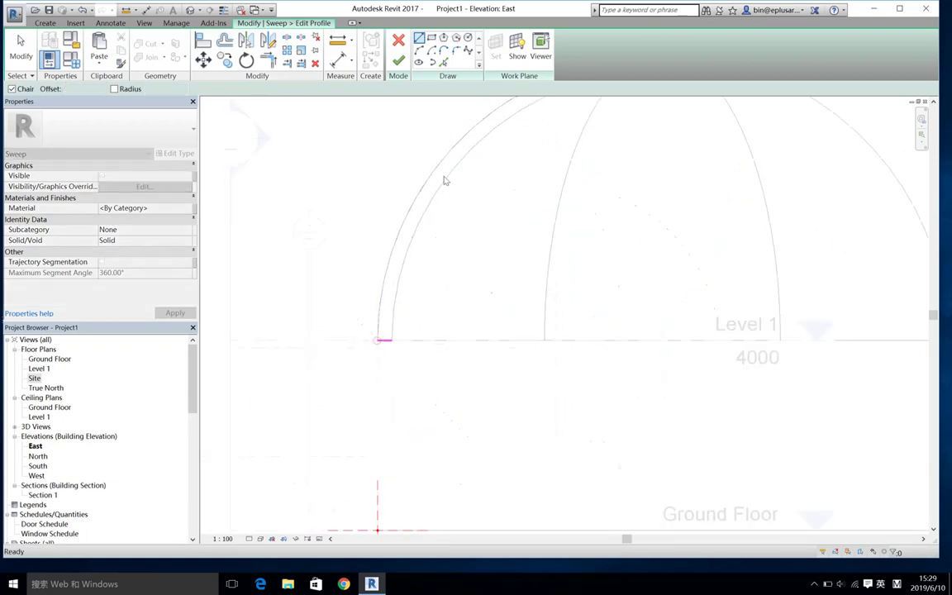
click(398, 59)
click(878, 543)
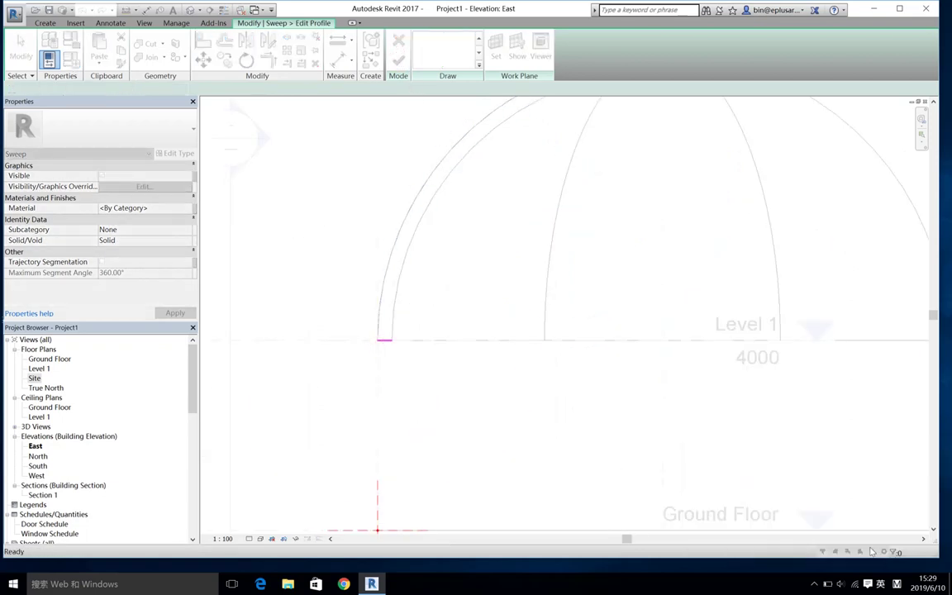
middle_drag(405, 210, 391, 276)
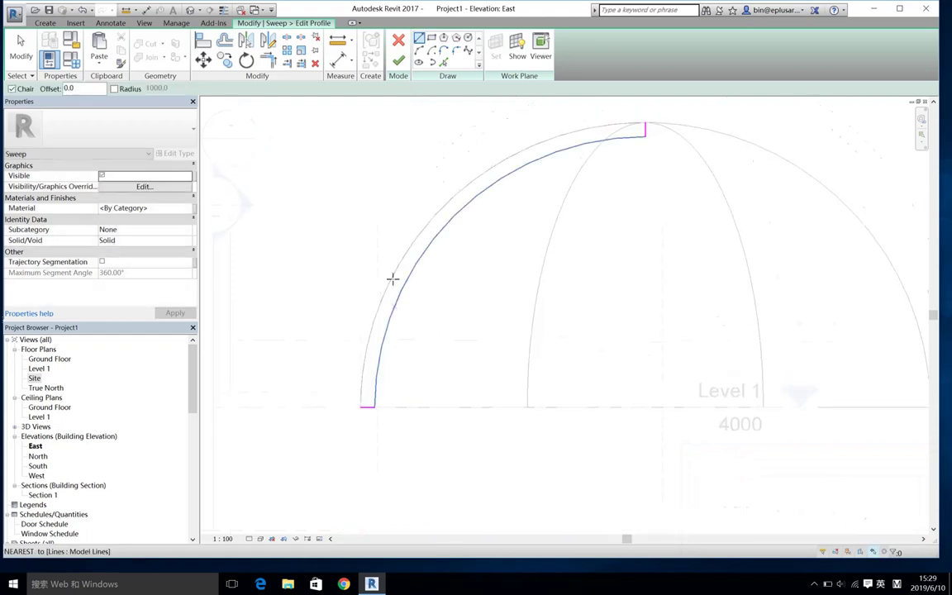
Add the outer arc to close the profile, then finish the profile and sweep
click(444, 62)
click(447, 212)
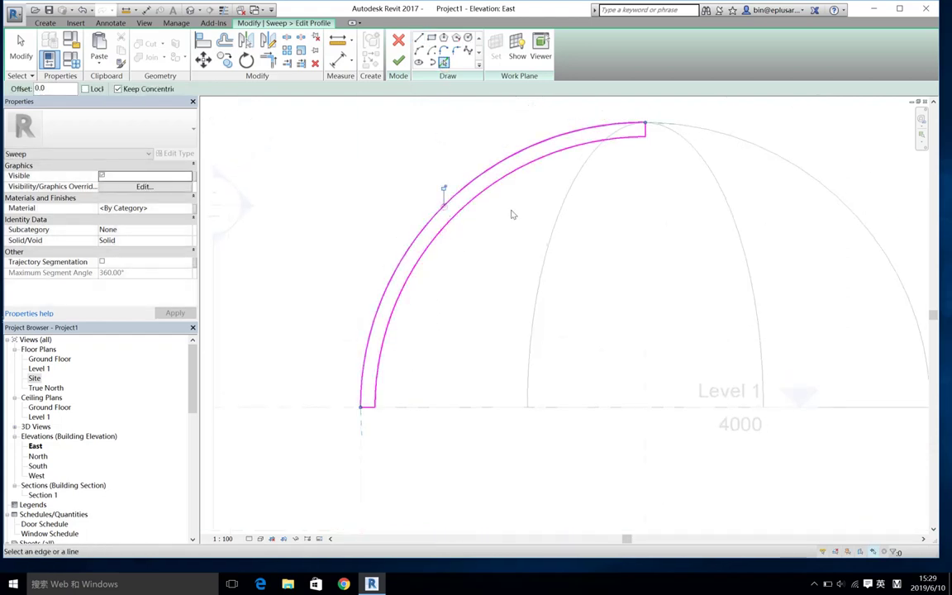
scroll(487, 192, down, 1)
click(400, 62)
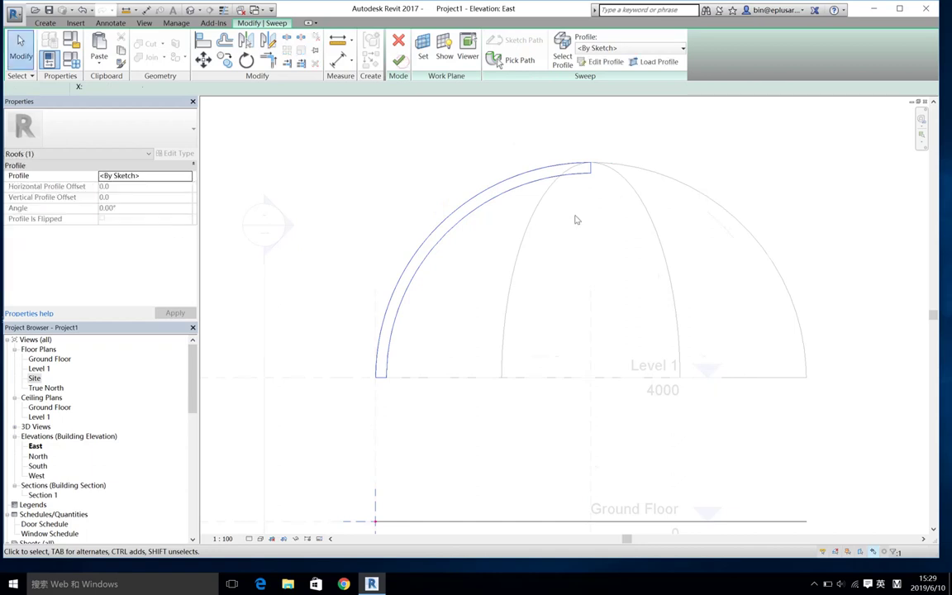
scroll(496, 174, down, 1)
click(398, 61)
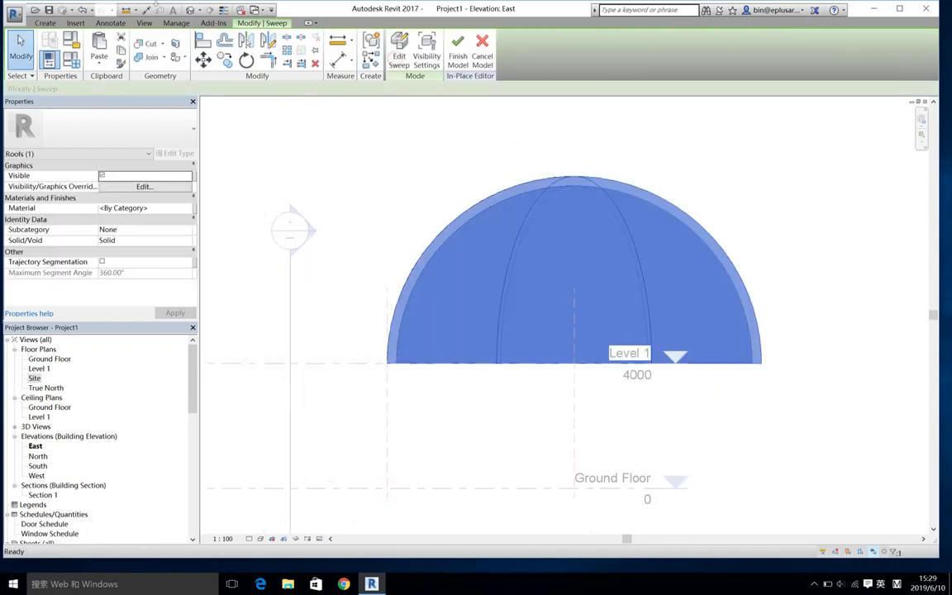
In 3D, select the dome sweep and reopen its profile for editing
click(190, 11)
mouse_move(539, 238)
shift+middle_down()
mouse_move(667, 260)
mouse_move(508, 273)
shift+middle_up()
click(508, 272)
mouse_move(527, 344)
shift+middle_down()
mouse_move(659, 209)
mouse_move(493, 250)
mouse_move(563, 285)
mouse_move(527, 304)
mouse_move(553, 266)
mouse_move(512, 207)
shift+middle_up()
click(399, 50)
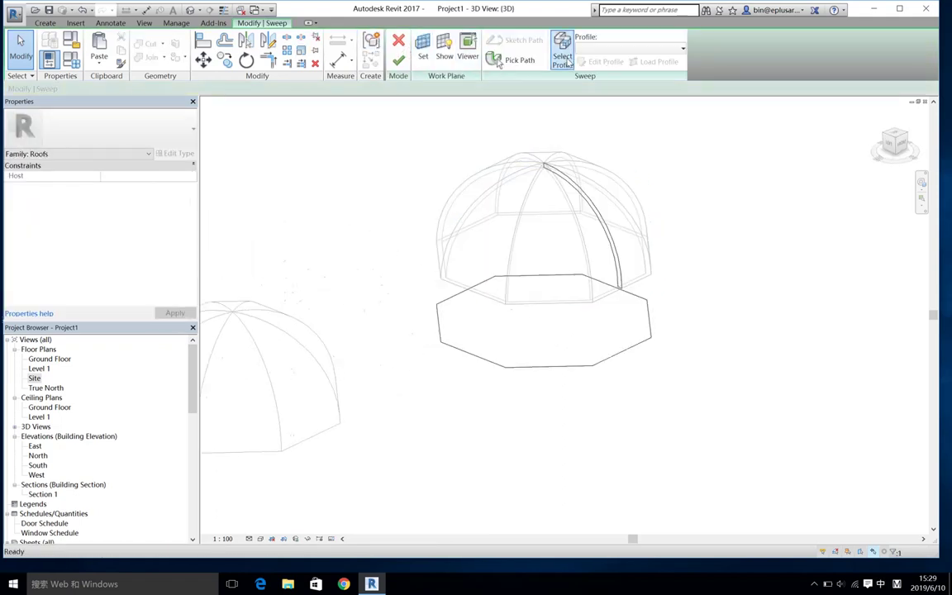
click(568, 62)
click(606, 61)
Sketch new lines at the profile's top corner to form the lantern upstand
scroll(565, 202, up, 2)
scroll(581, 212, down, 1)
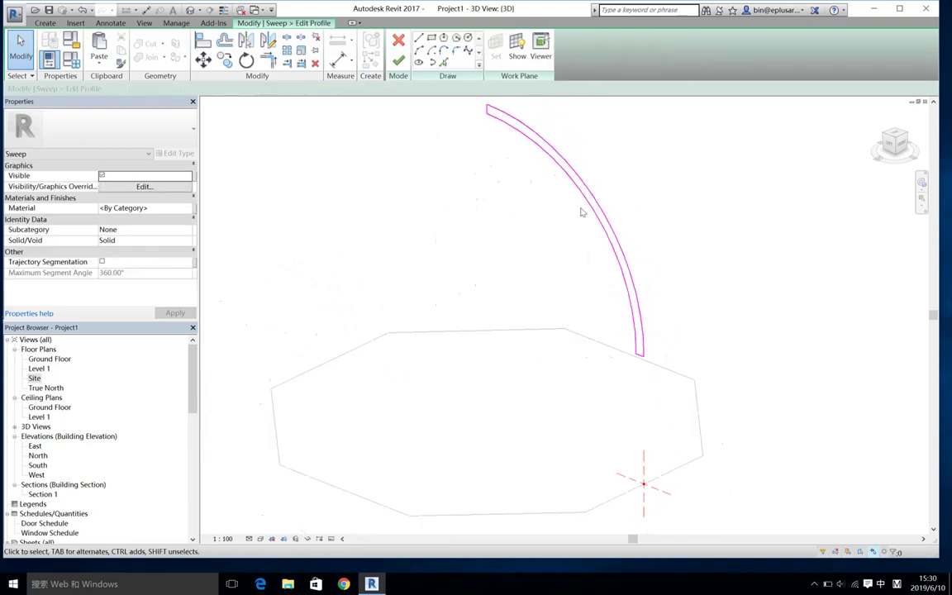
scroll(581, 212, up, 1)
scroll(537, 197, up, 1)
scroll(510, 191, up, 1)
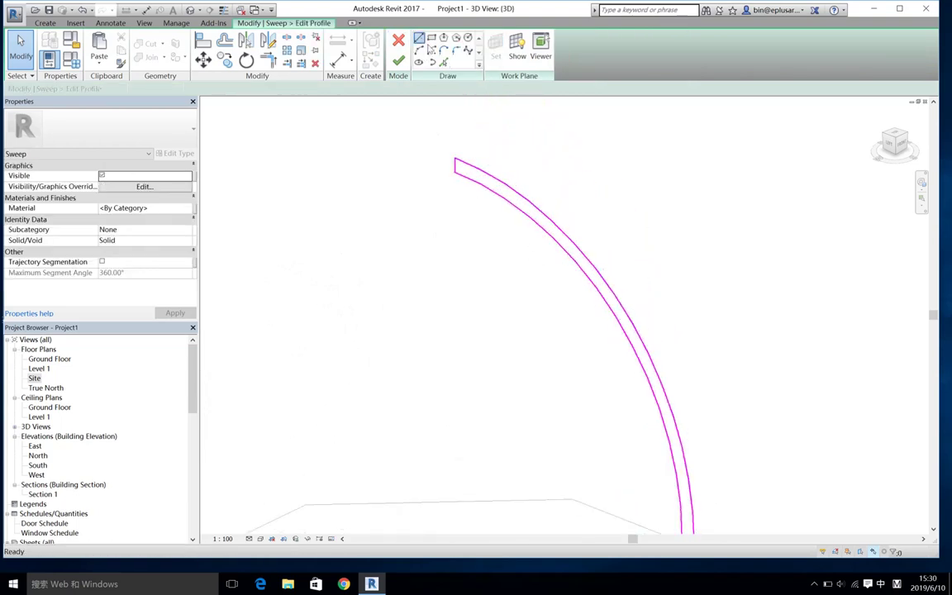
scroll(489, 174, up, 1)
click(490, 180)
scroll(484, 248, down, 2)
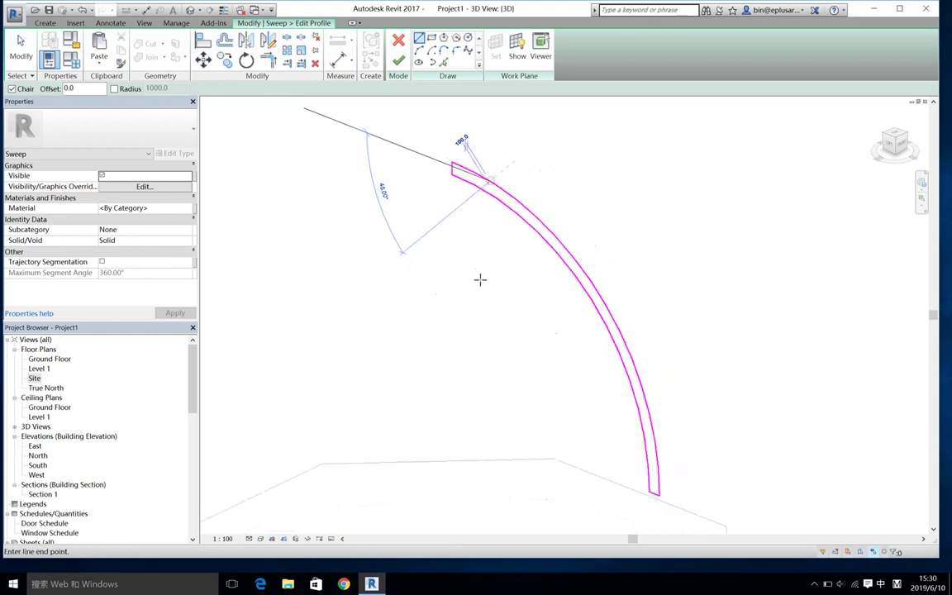
scroll(481, 276, up, 1)
click(485, 196)
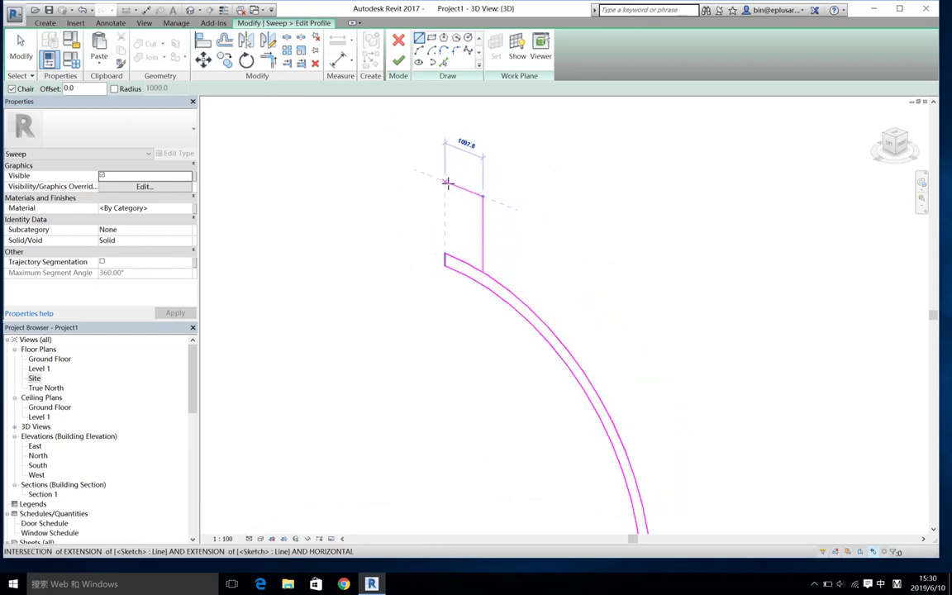
click(447, 183)
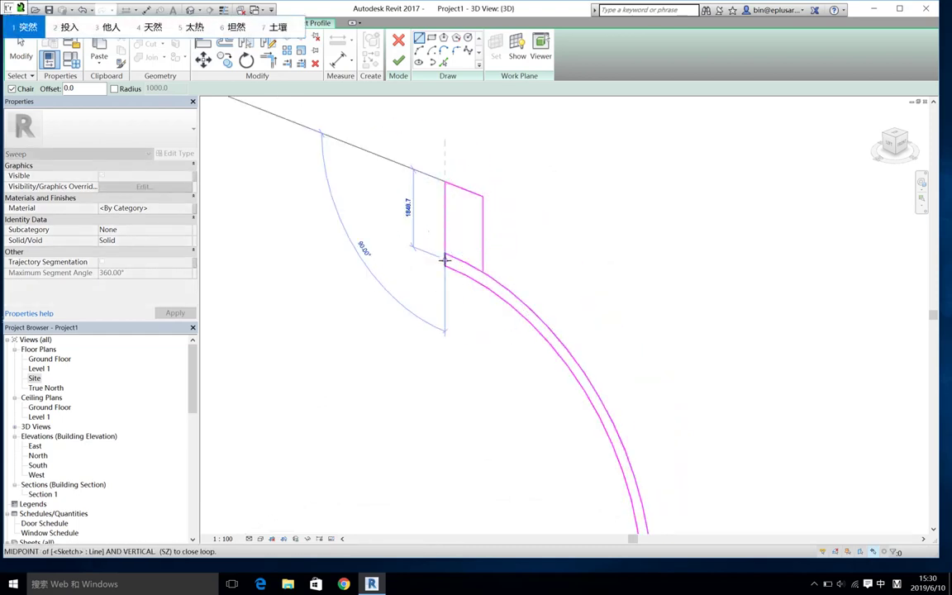
scroll(444, 257, up, 2)
key(Escape)
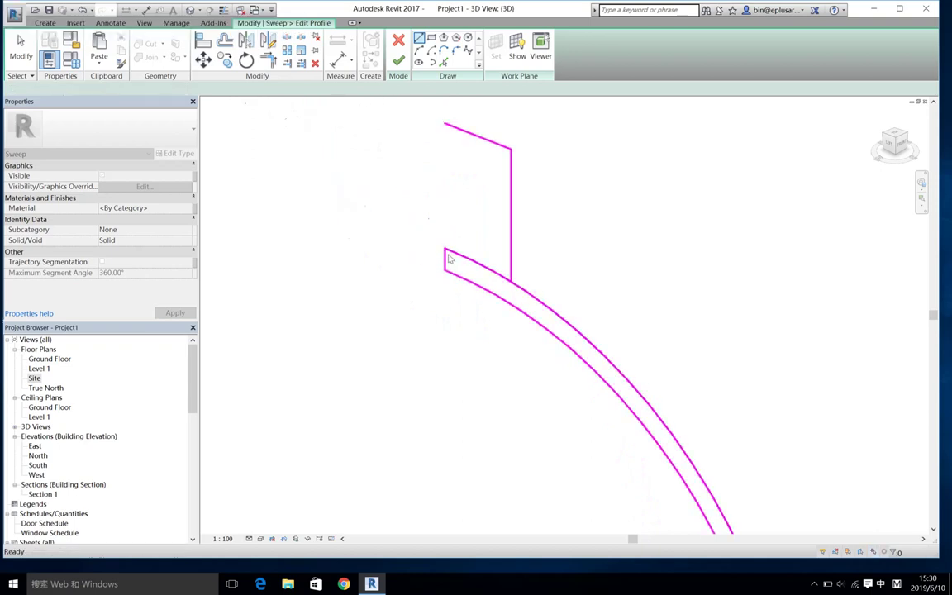
key(Escape)
Trim the profile lines into clean corners, then finish the profile and sweep
key(t)
key(r)
click(445, 257)
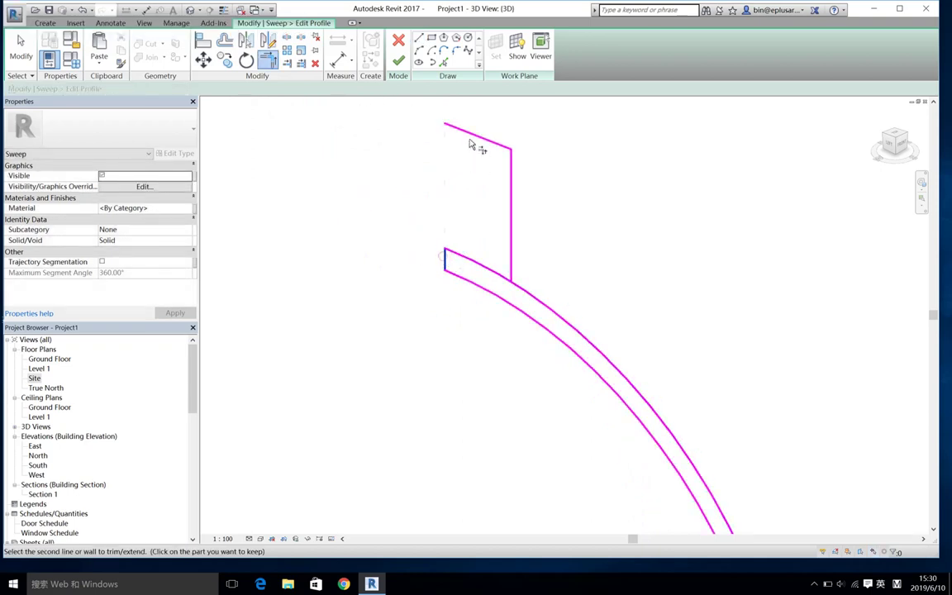
click(469, 146)
click(527, 268)
click(527, 275)
scroll(525, 276, down, 1)
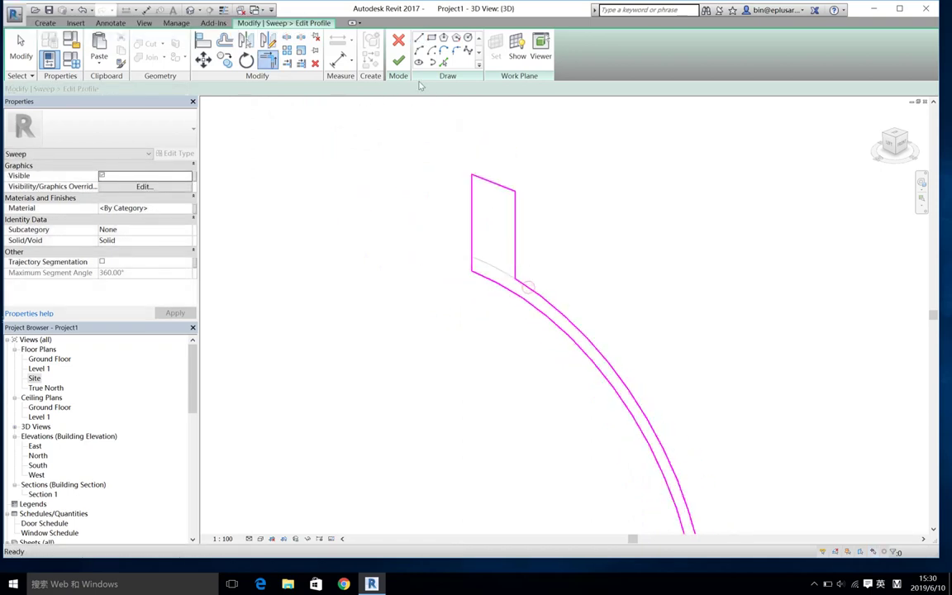
click(399, 60)
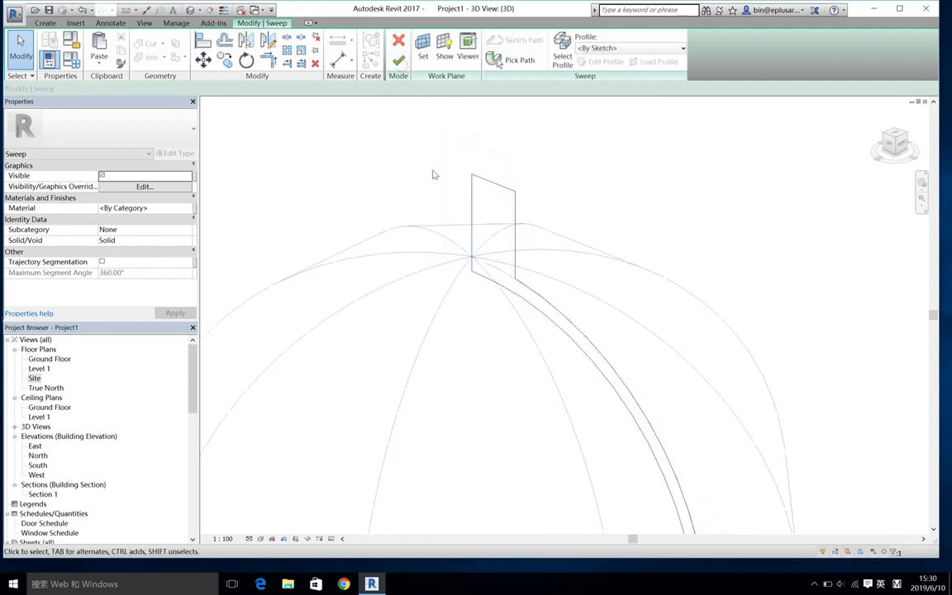
click(398, 61)
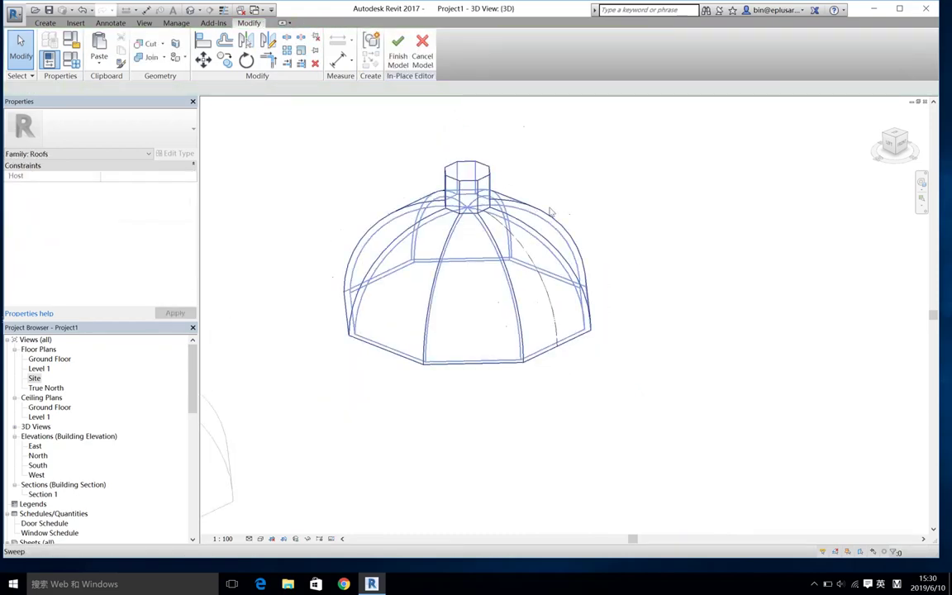
Open the lantern sweep's profile sketch for editing
scroll(510, 204, up, 3)
click(447, 161)
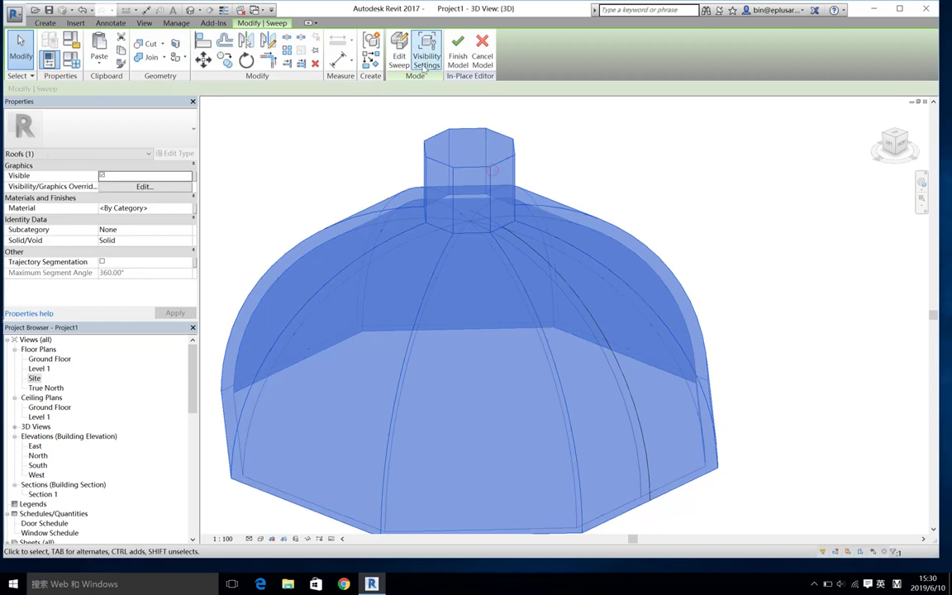
click(398, 54)
click(562, 48)
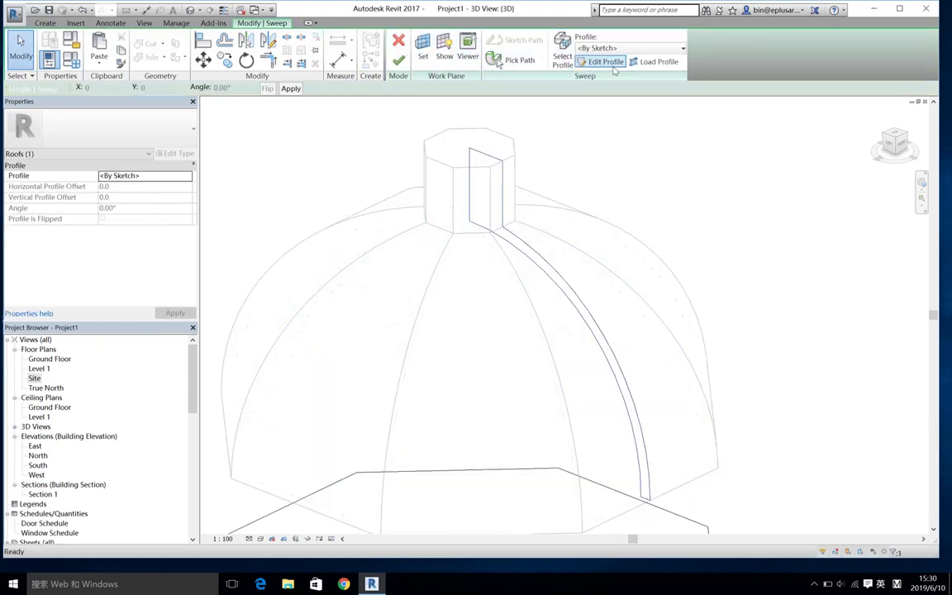
click(604, 61)
Draw an arc over the profile top, drop the straight top line, and finish profile and sweep
scroll(504, 176, up, 2)
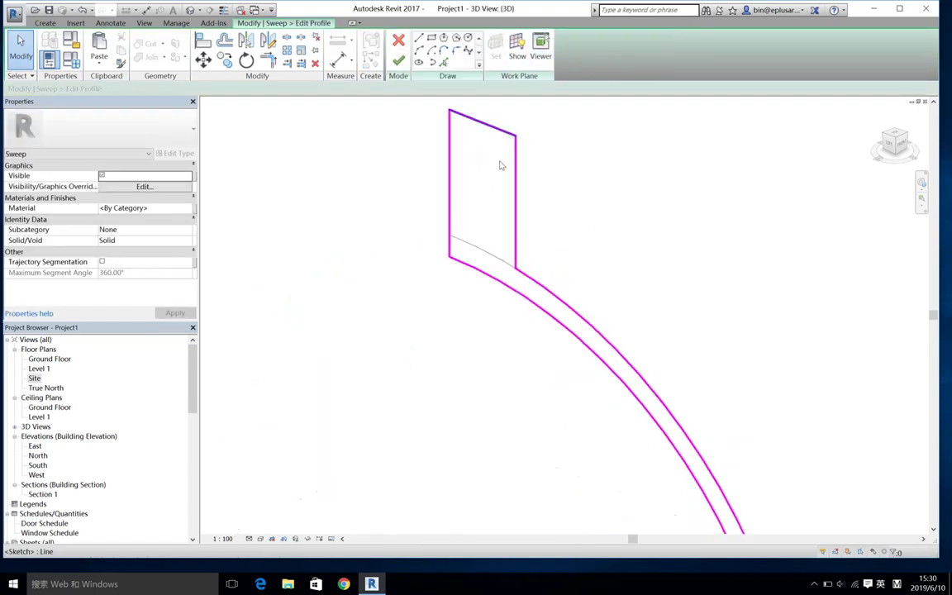
middle_drag(499, 166, 496, 238)
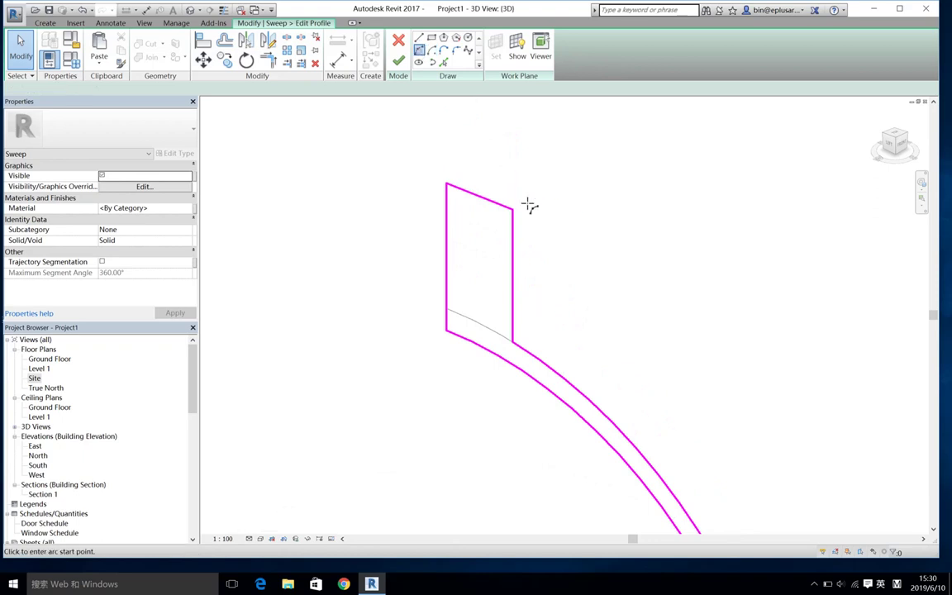
click(514, 210)
middle_drag(449, 101, 492, 238)
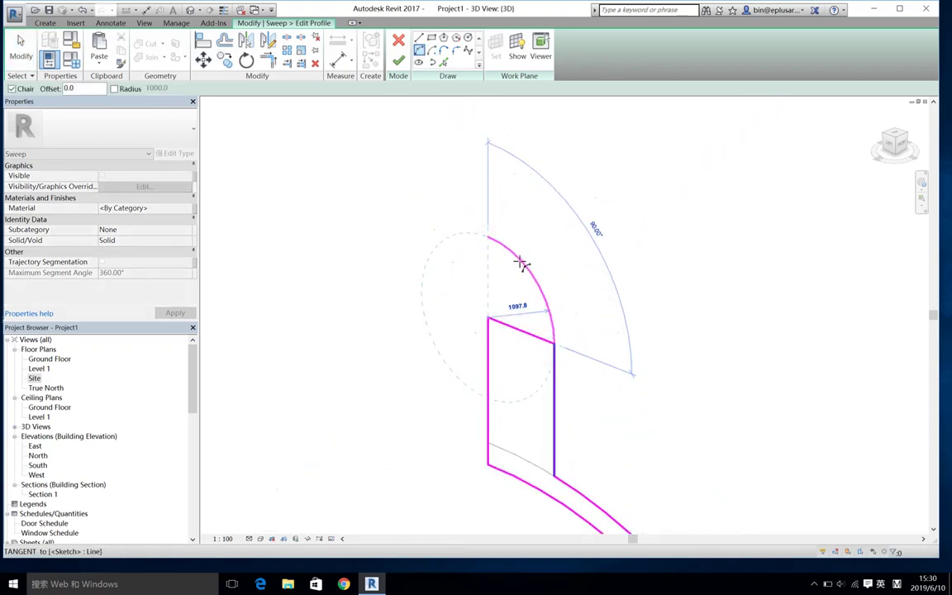
click(554, 339)
key(t)
key(r)
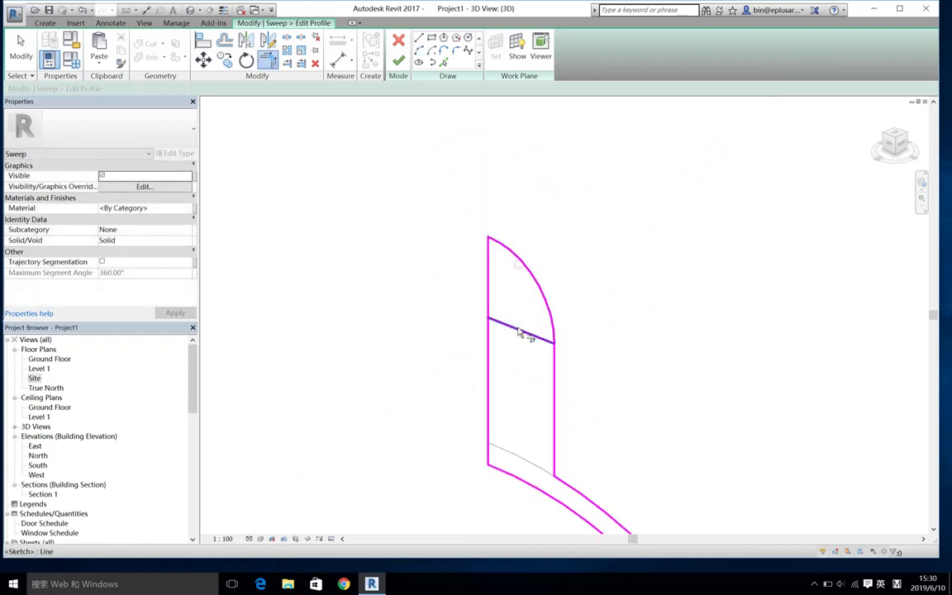
key(Escape)
click(398, 61)
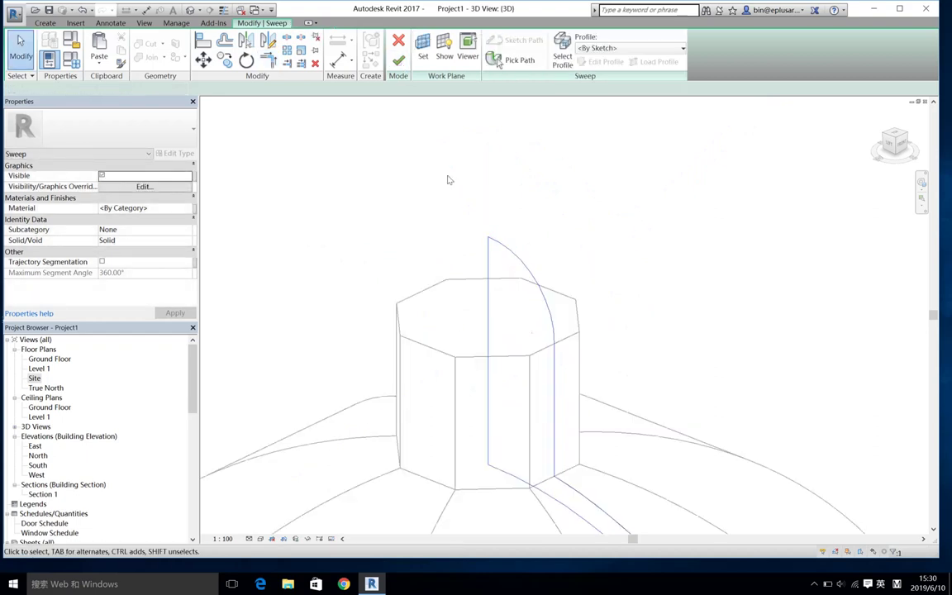
scroll(459, 184, down, 3)
click(527, 134)
scroll(527, 134, down, 3)
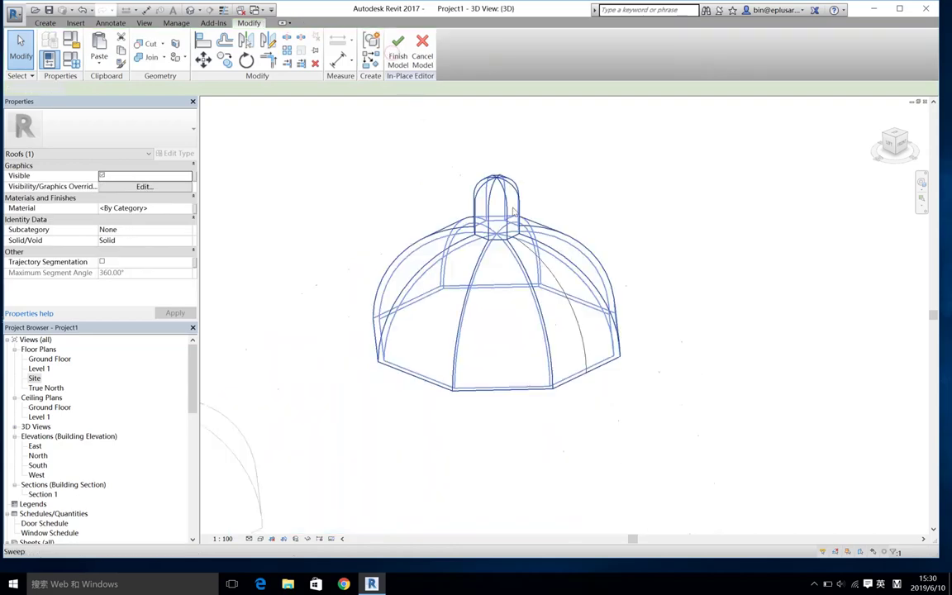
Reopen the lantern sweep's profile sketch for editing
mouse_move(527, 248)
shift+middle_down()
mouse_move(657, 267)
mouse_move(580, 227)
shift+middle_up()
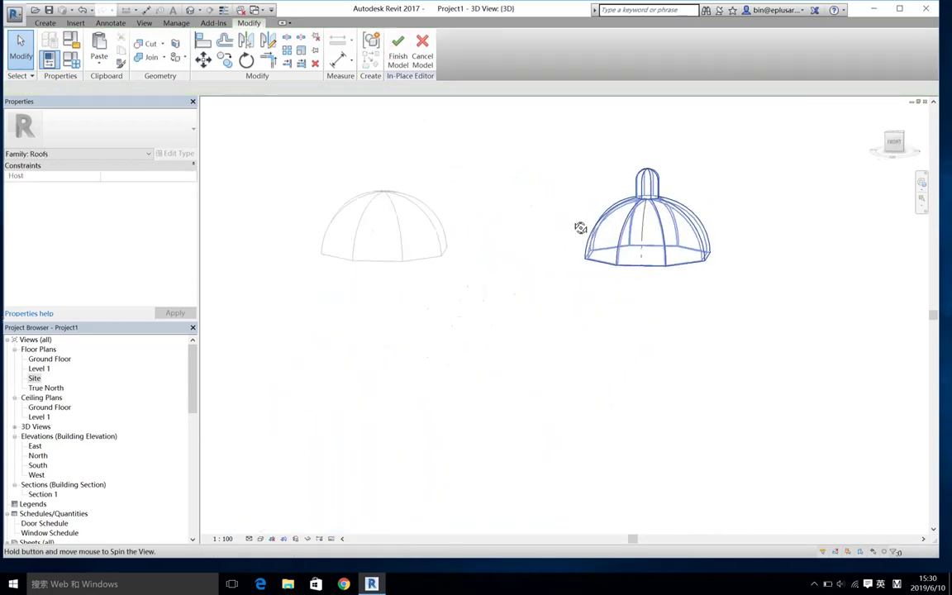
scroll(661, 244, up, 5)
click(441, 209)
double_click(442, 209)
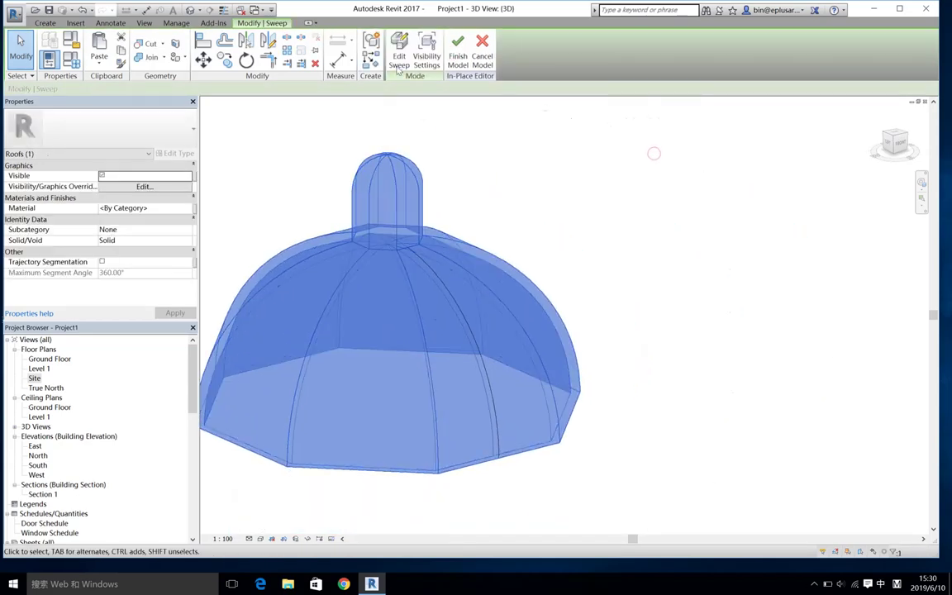
click(562, 55)
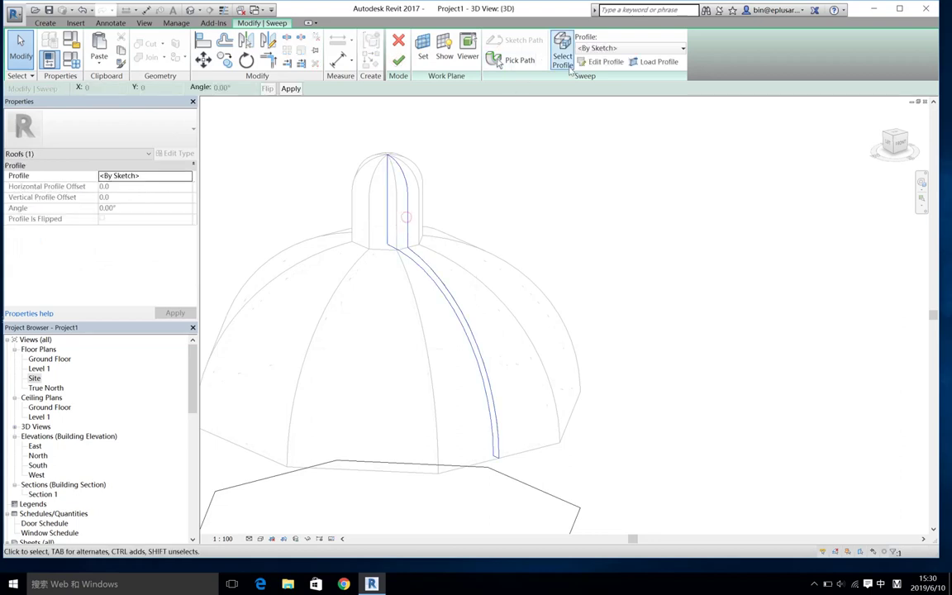
click(599, 61)
Replace the cap arc with a larger, taller tangent-end arc and finish the profile
shift+middle_drag(411, 242, 431, 257)
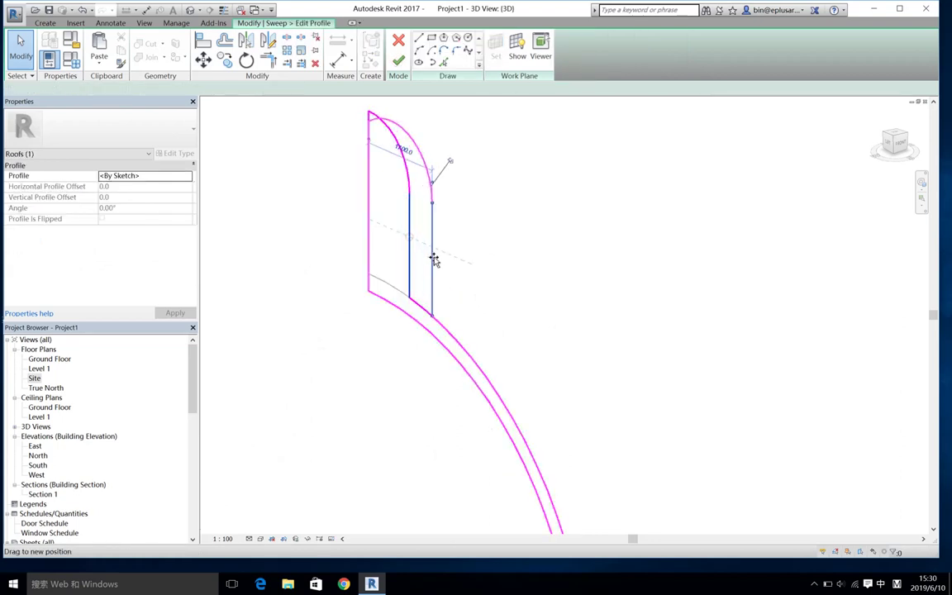
click(438, 265)
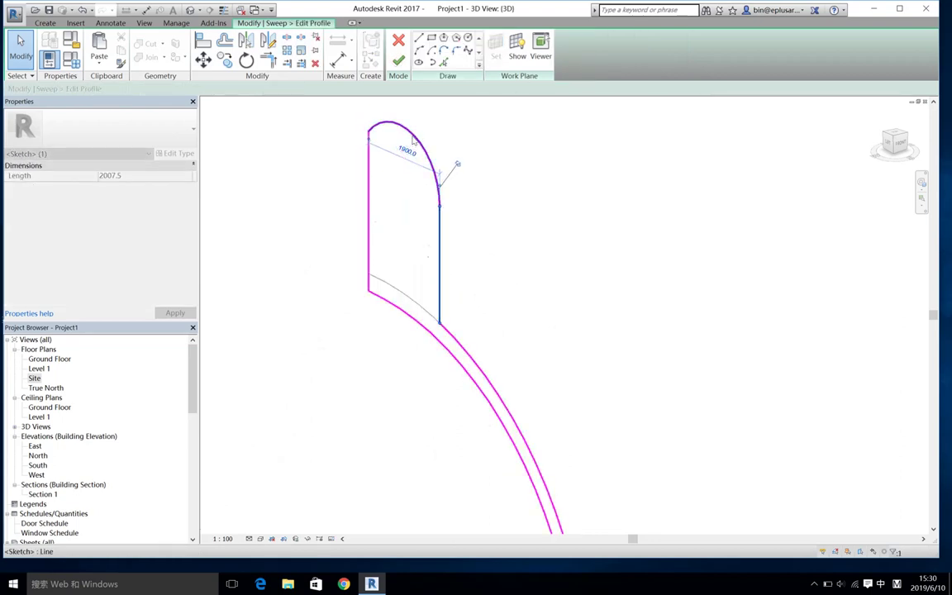
click(422, 149)
click(431, 49)
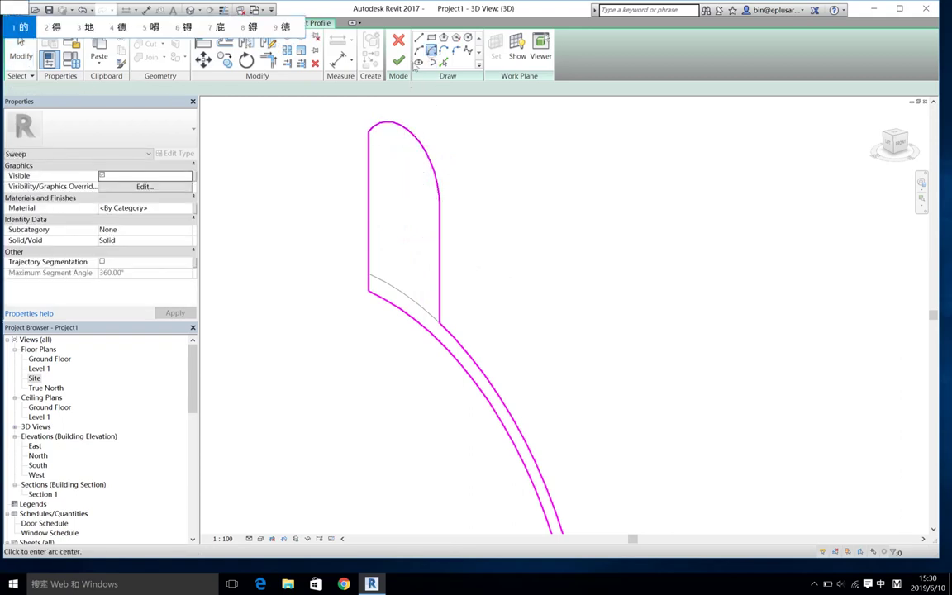
click(20, 46)
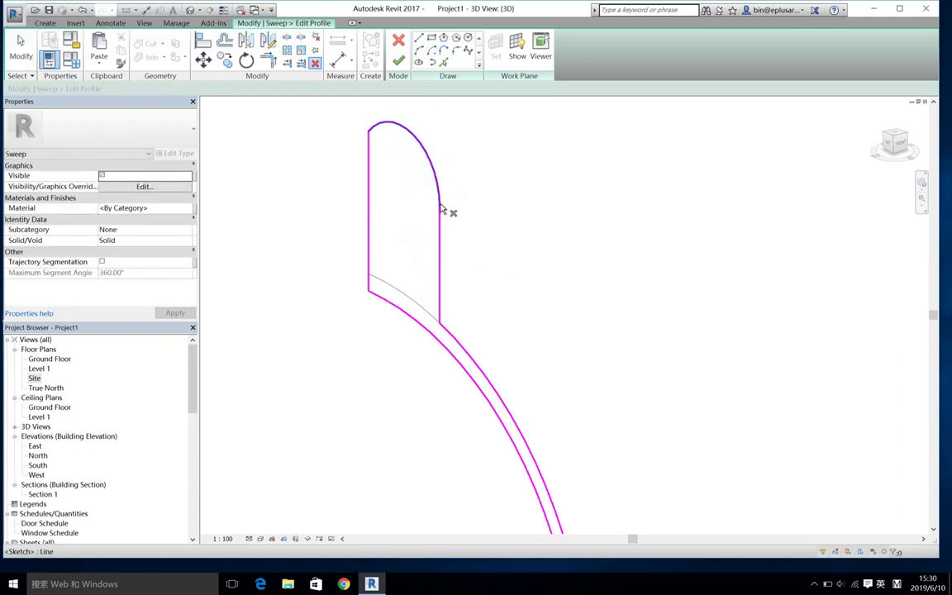
click(419, 50)
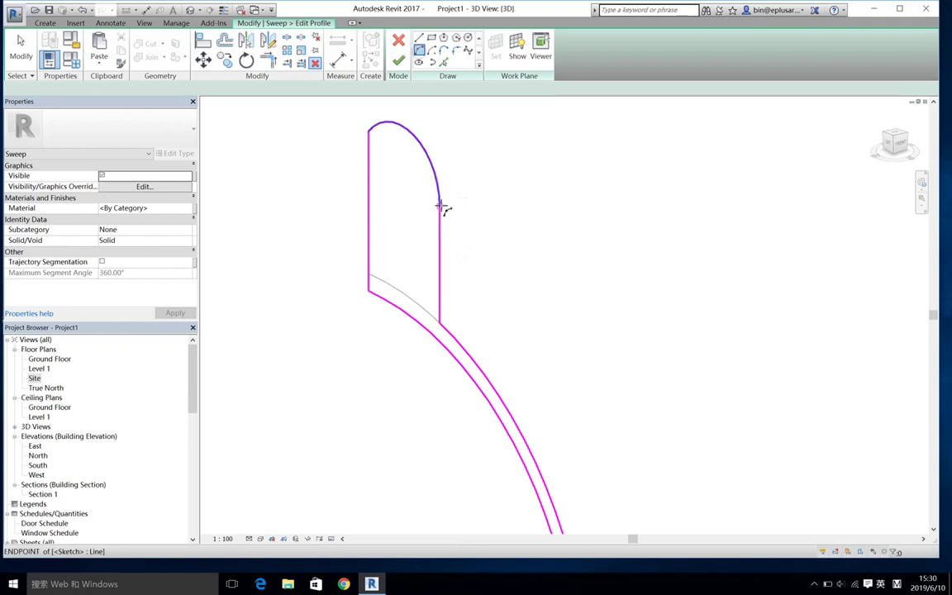
click(440, 206)
middle_drag(413, 228, 444, 367)
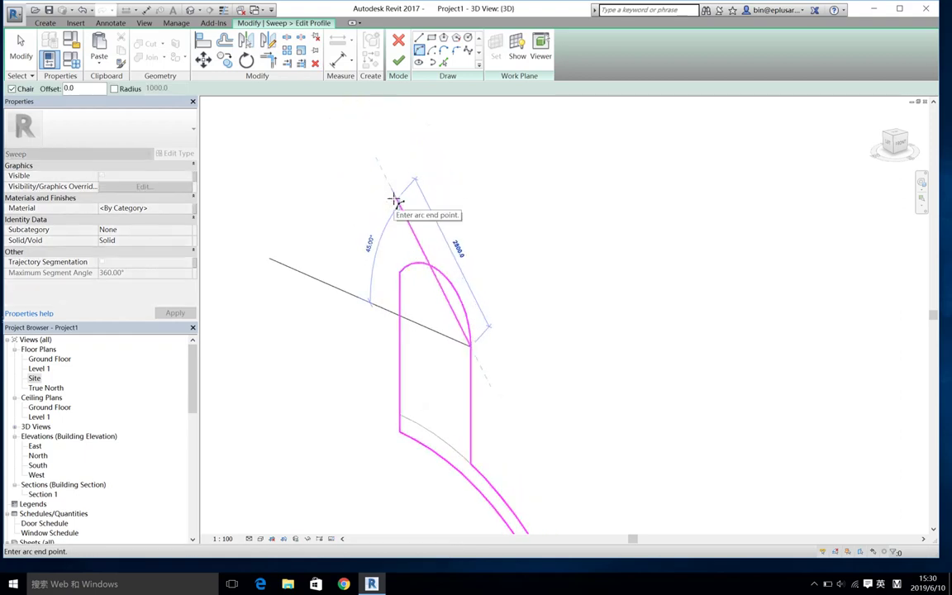
click(405, 214)
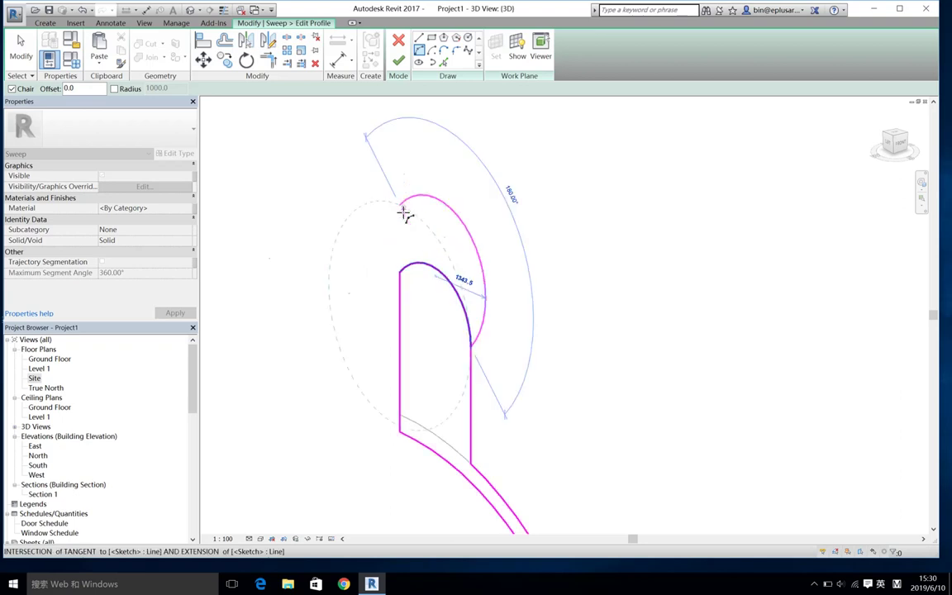
click(445, 251)
key(Escape)
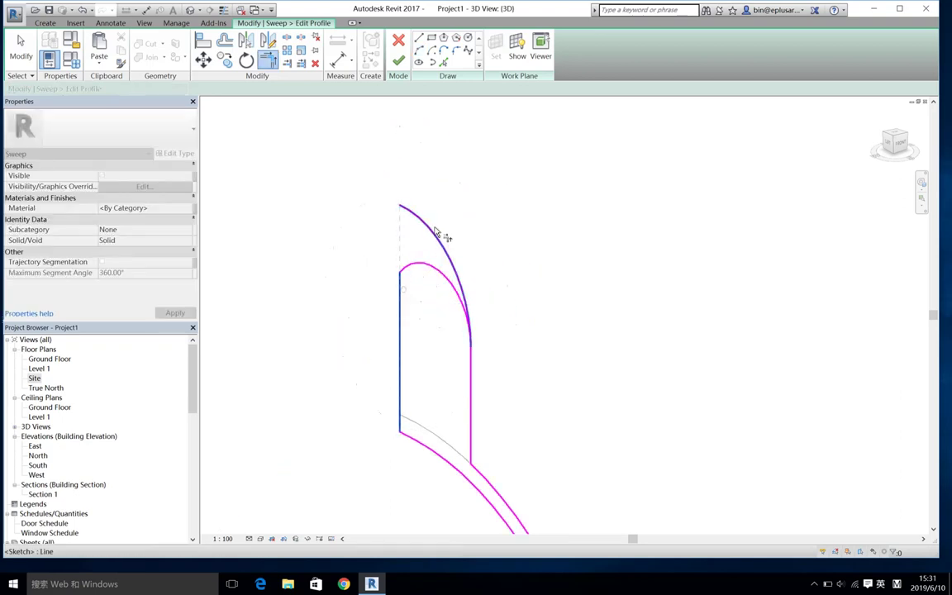
key(Escape)
key(Escape)
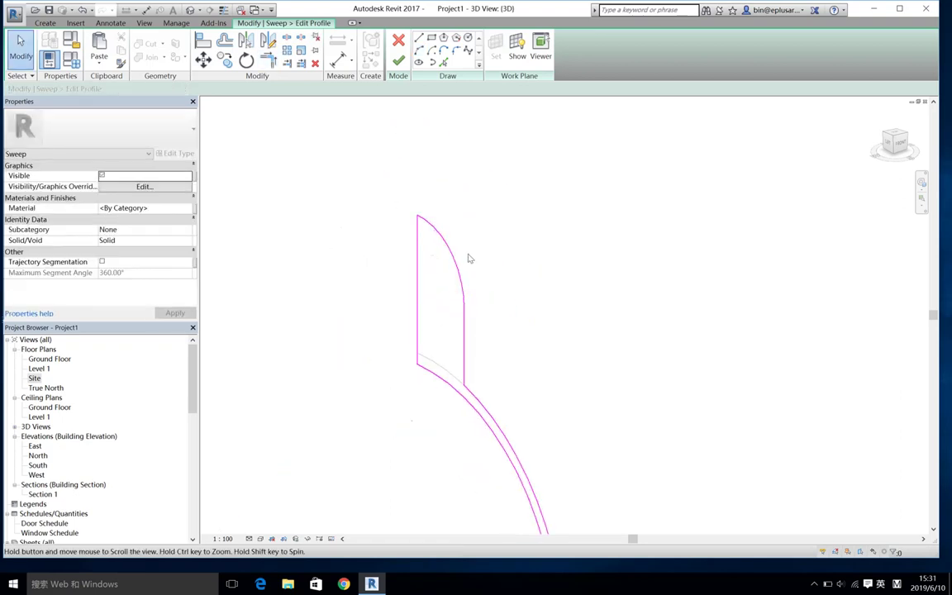
click(398, 61)
Apply the edited sweep and finish the in-place Roofs 1 model
click(399, 61)
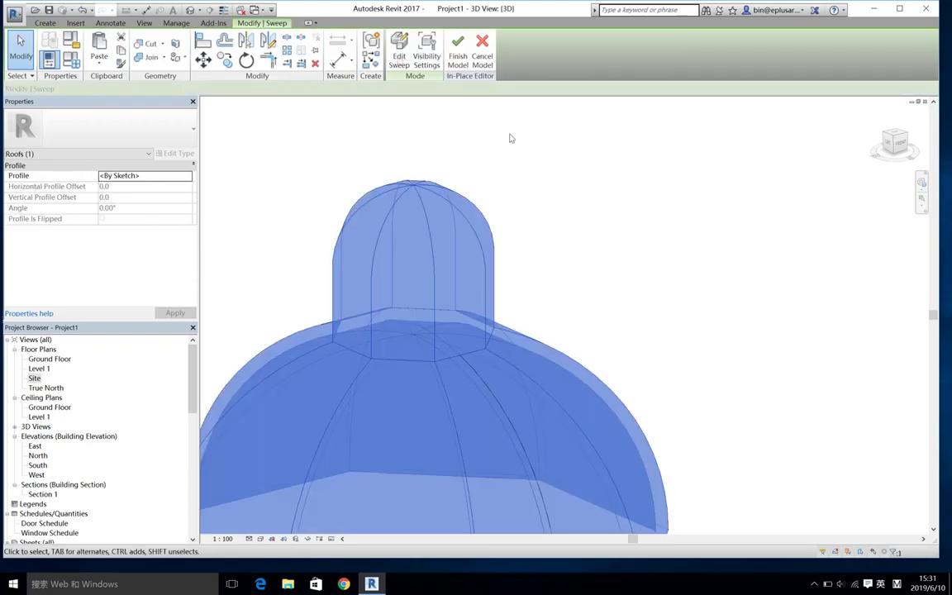
scroll(489, 215, down, 5)
shift+middle_drag(488, 289, 522, 340)
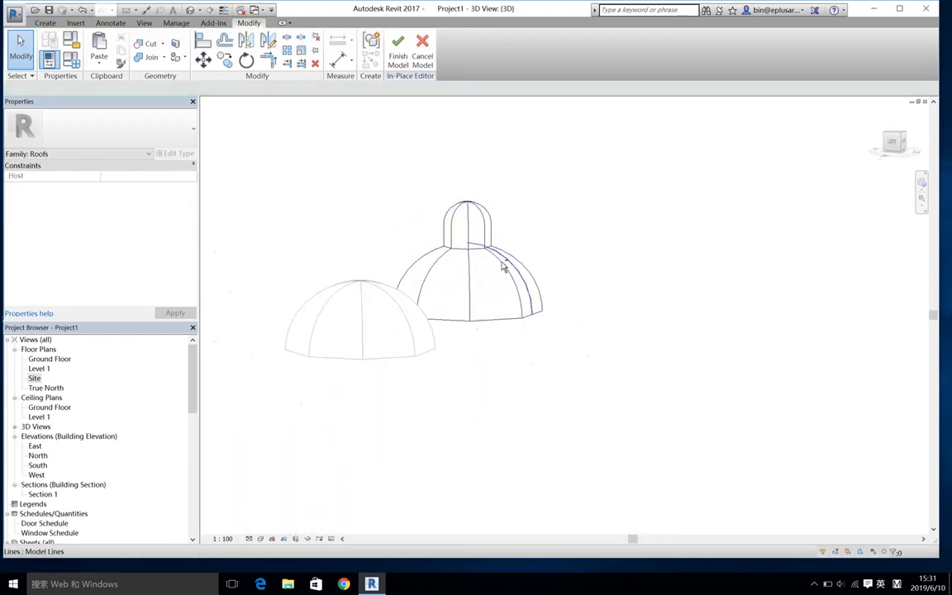
shift+middle_drag(579, 330, 594, 446)
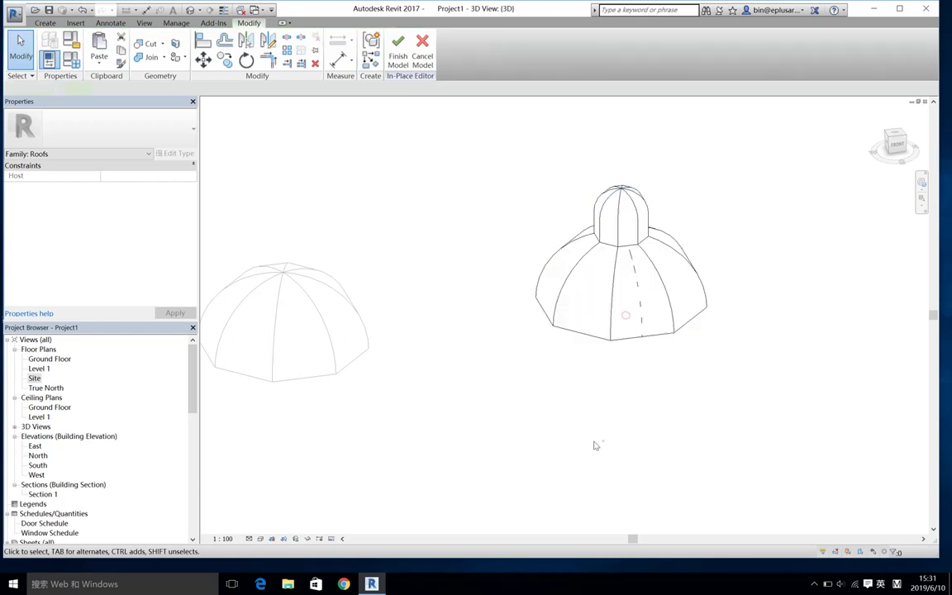
click(398, 56)
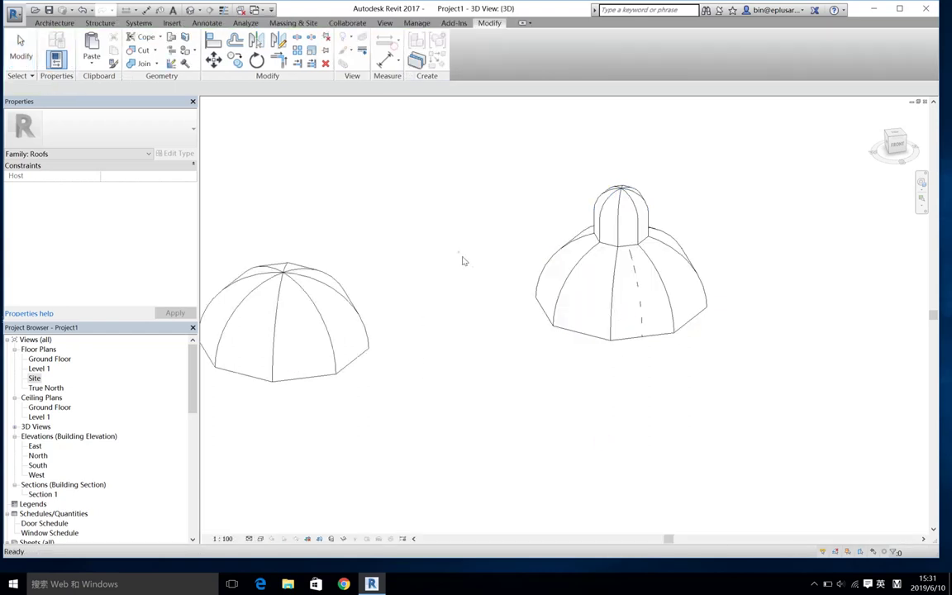
Orbit and zoom to check the lantern dome beside the eight-panel dome
click(616, 298)
shift+middle_drag(616, 297, 543, 373)
click(530, 363)
scroll(530, 364, up, 2)
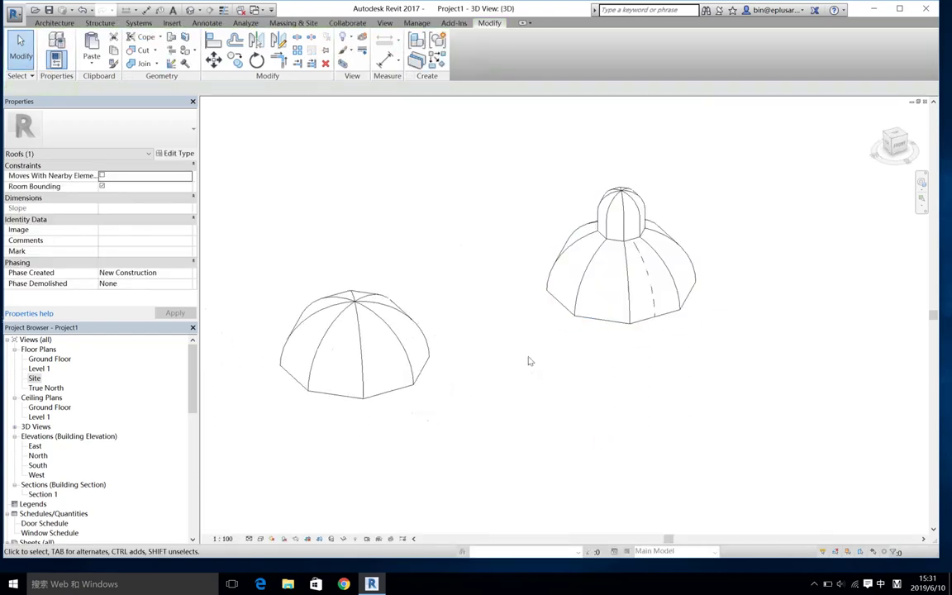
scroll(591, 331, up, 2)
click(684, 316)
key(Escape)
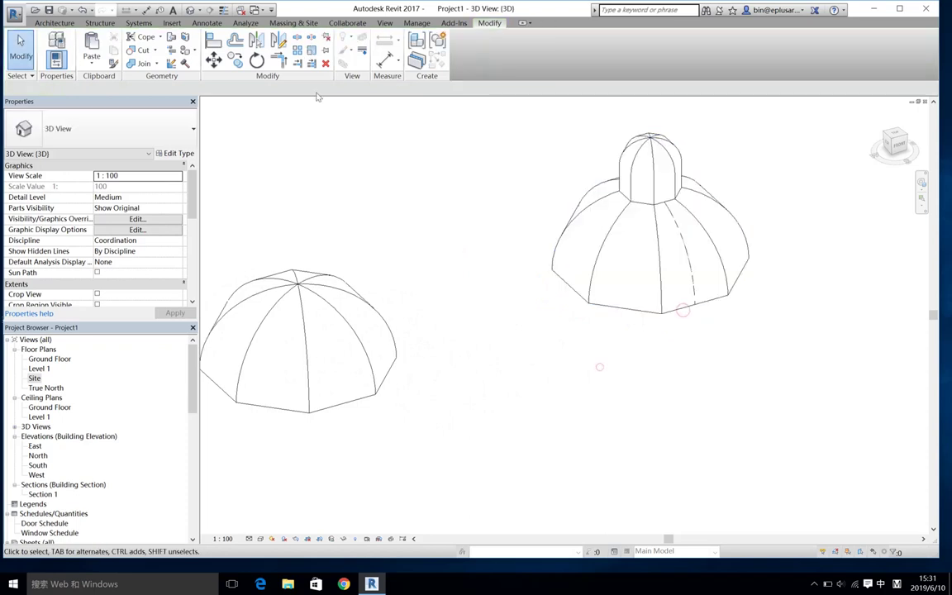
click(54, 23)
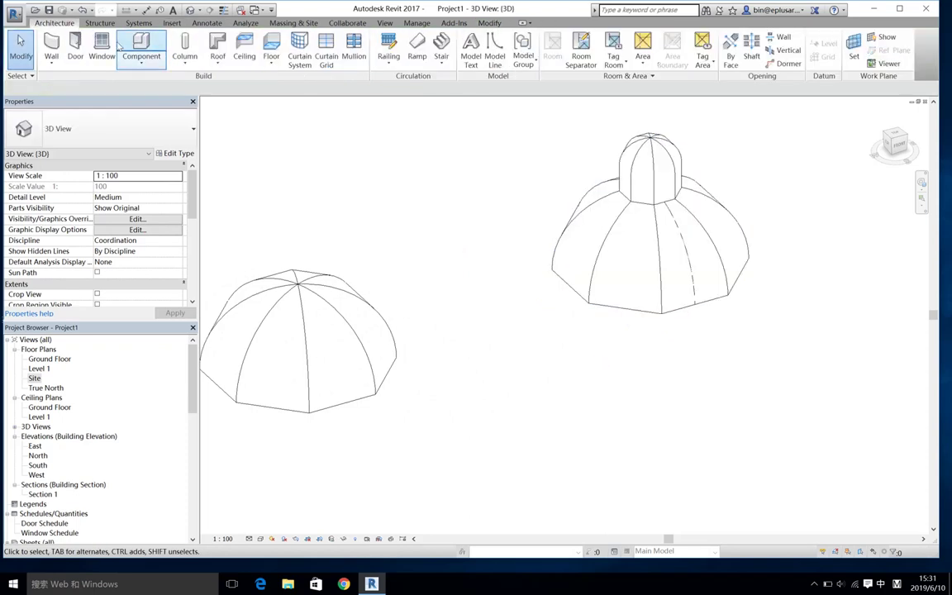
Start the Roof: Fascia tool from the Roof dropdown, then back out of it
click(217, 51)
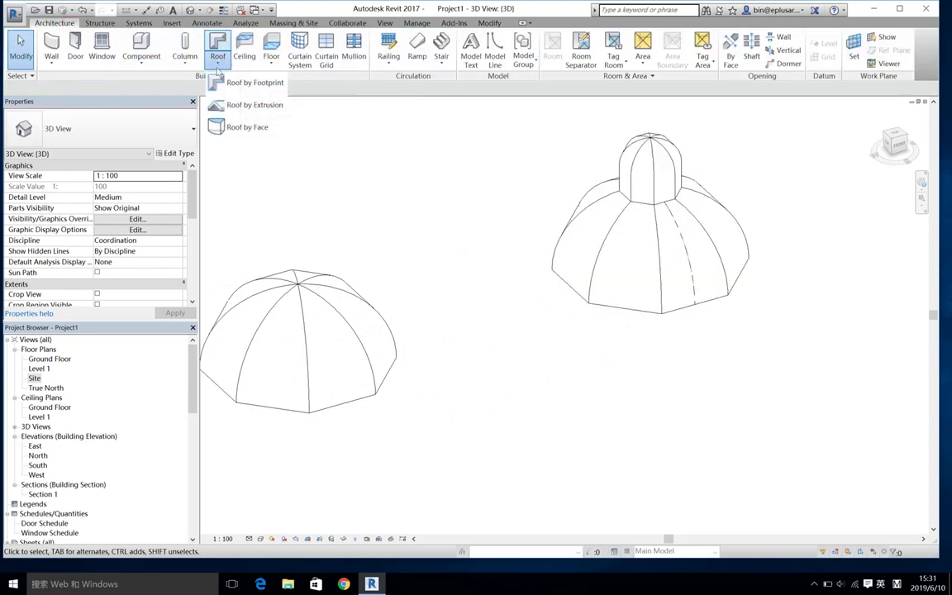
click(216, 60)
click(220, 69)
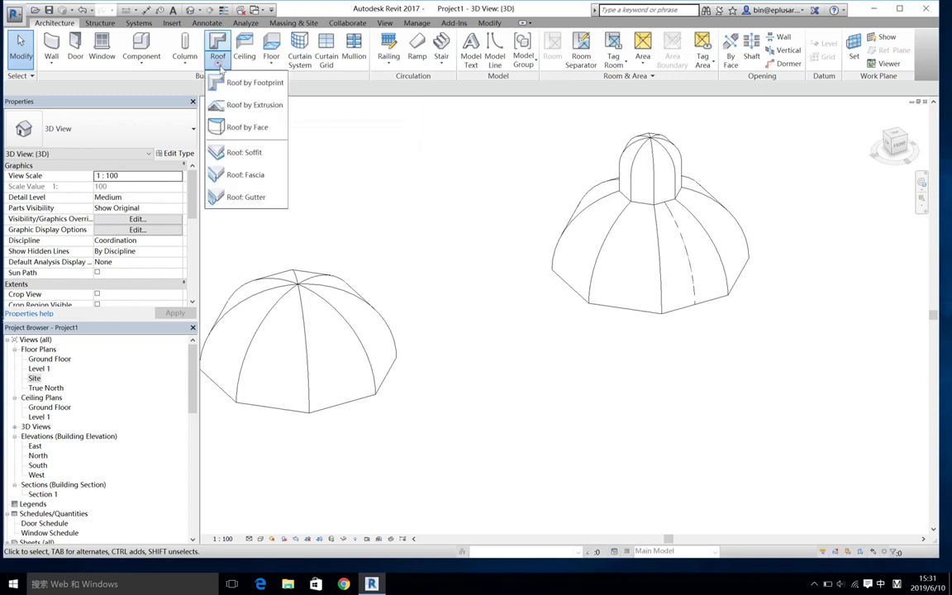
click(259, 176)
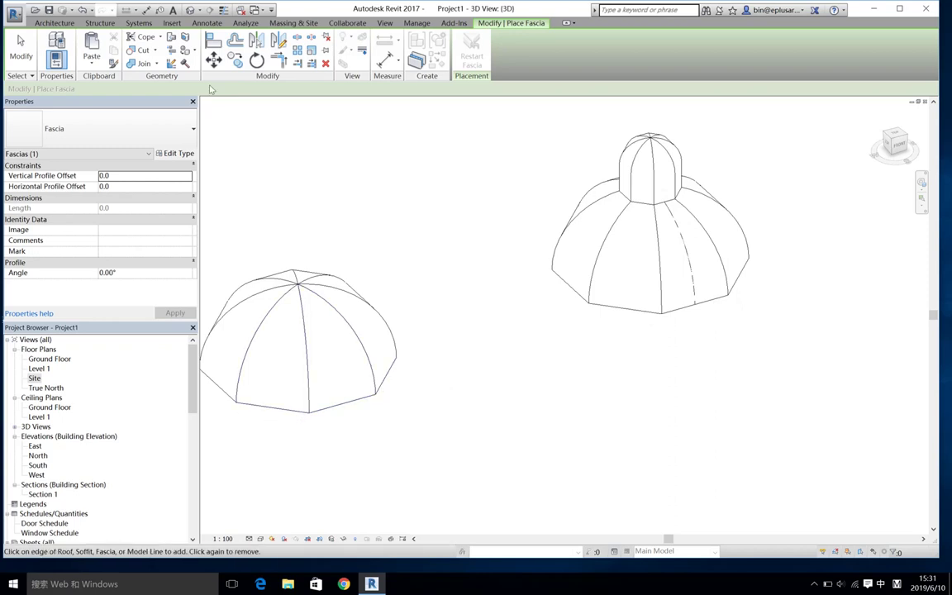
click(76, 23)
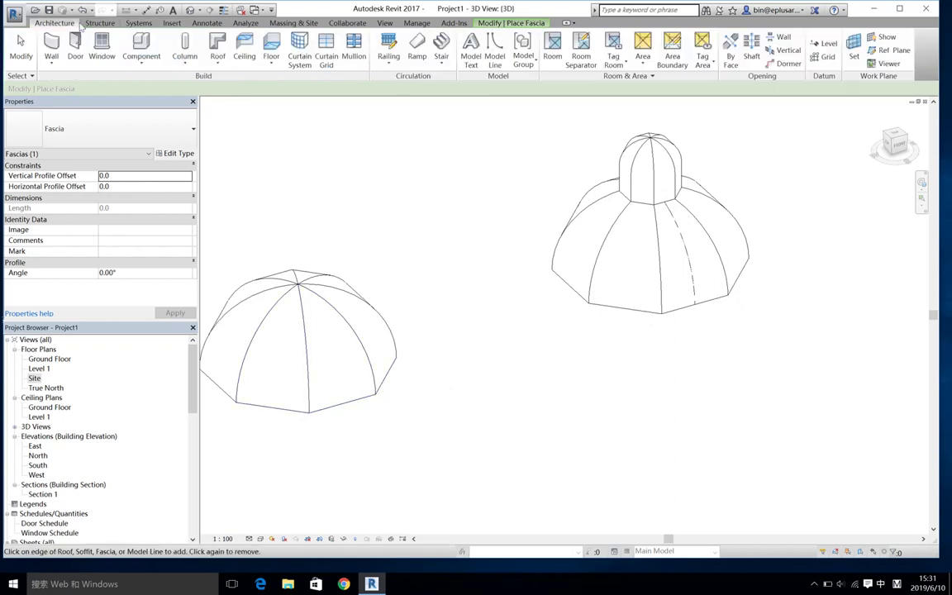
Place a Roof: Gutter along the left dome's bottom eave edge
click(217, 51)
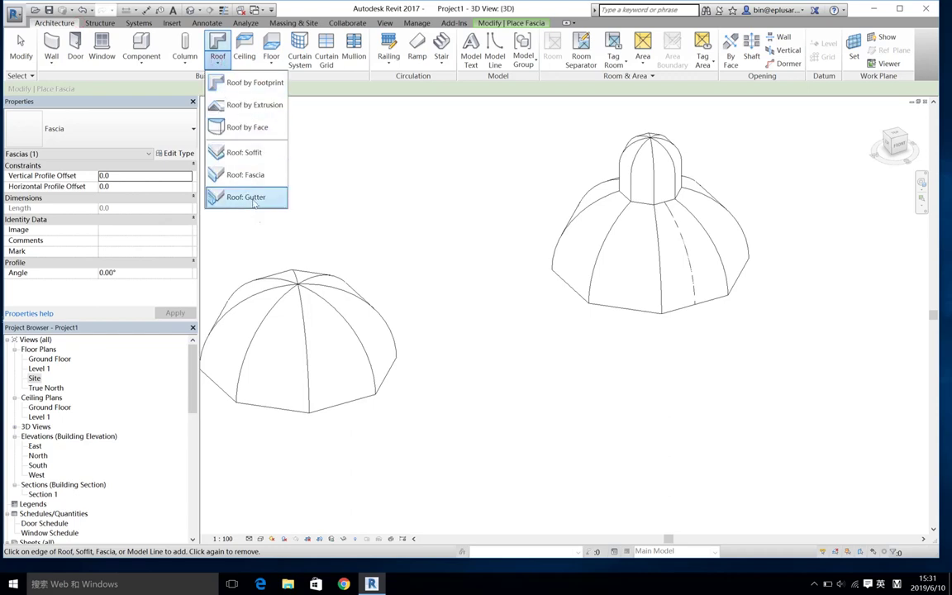
click(236, 196)
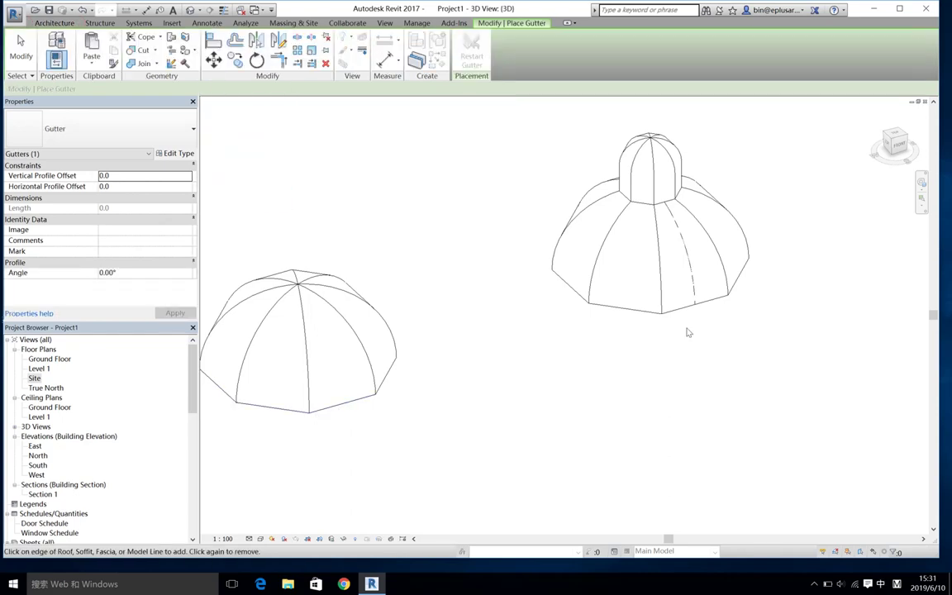
click(350, 406)
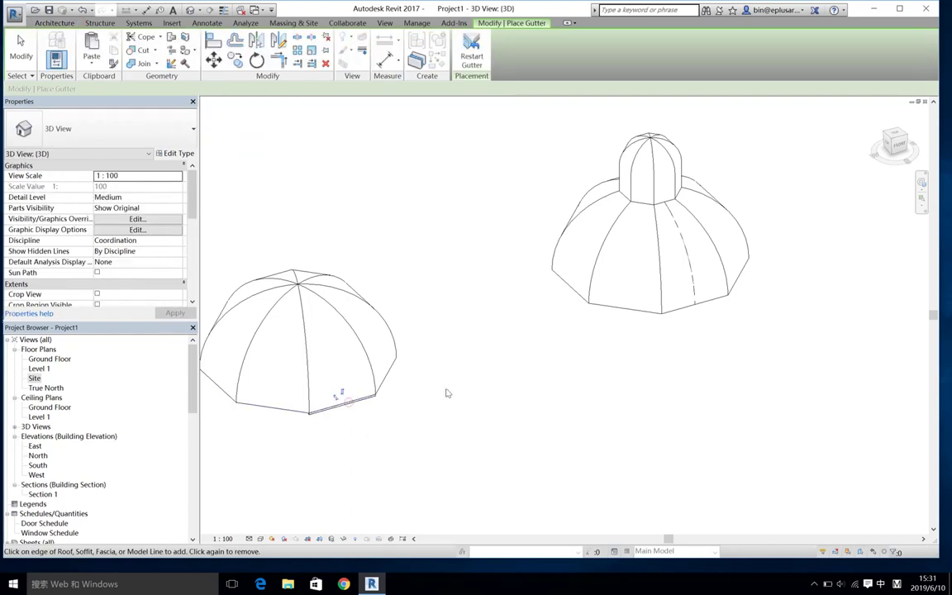
click(644, 309)
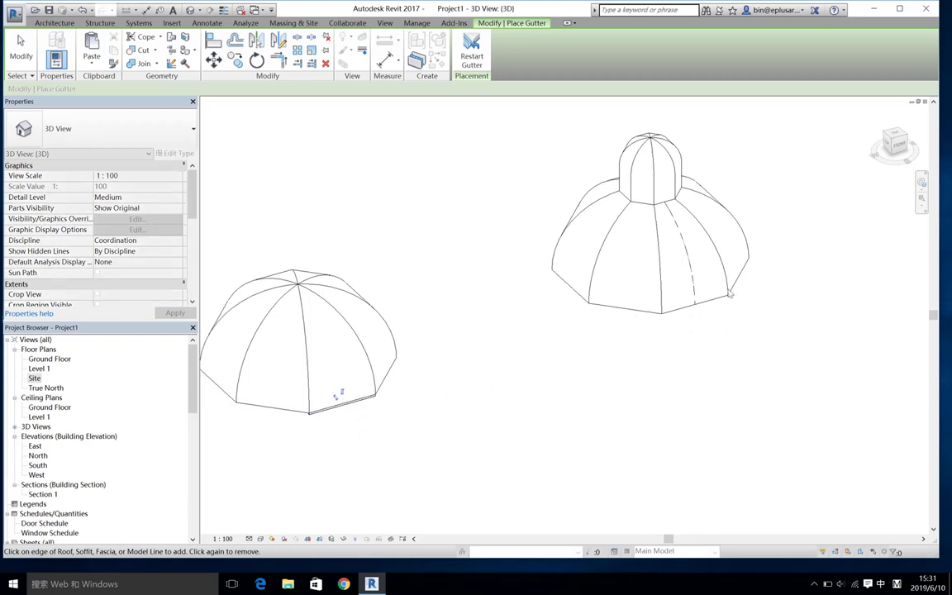
scroll(257, 423, up, 3)
scroll(251, 420, up, 3)
key(Escape)
Select the gutter and set its Profile Angle to 90° in Properties
click(465, 381)
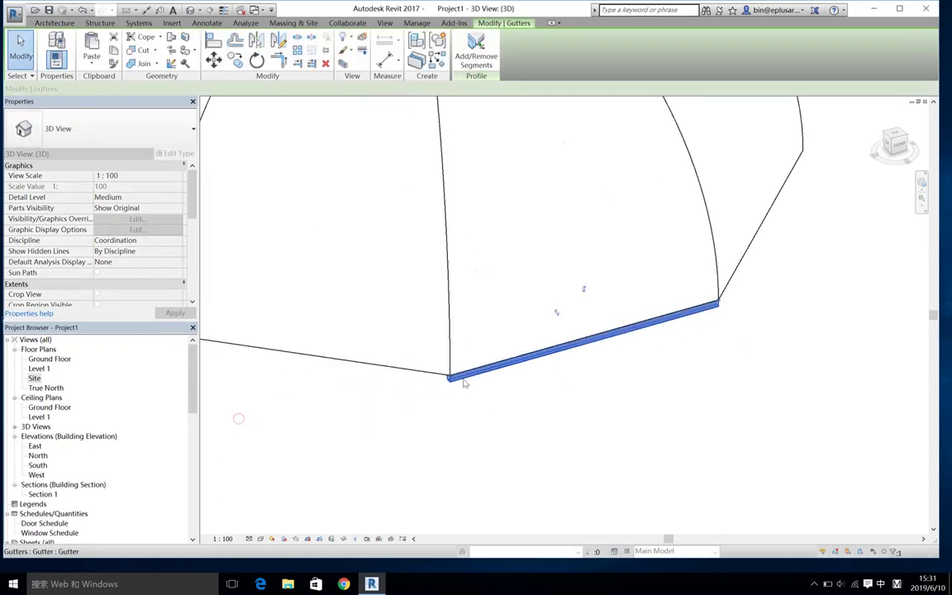
scroll(464, 383, up, 2)
scroll(125, 236, down, 1)
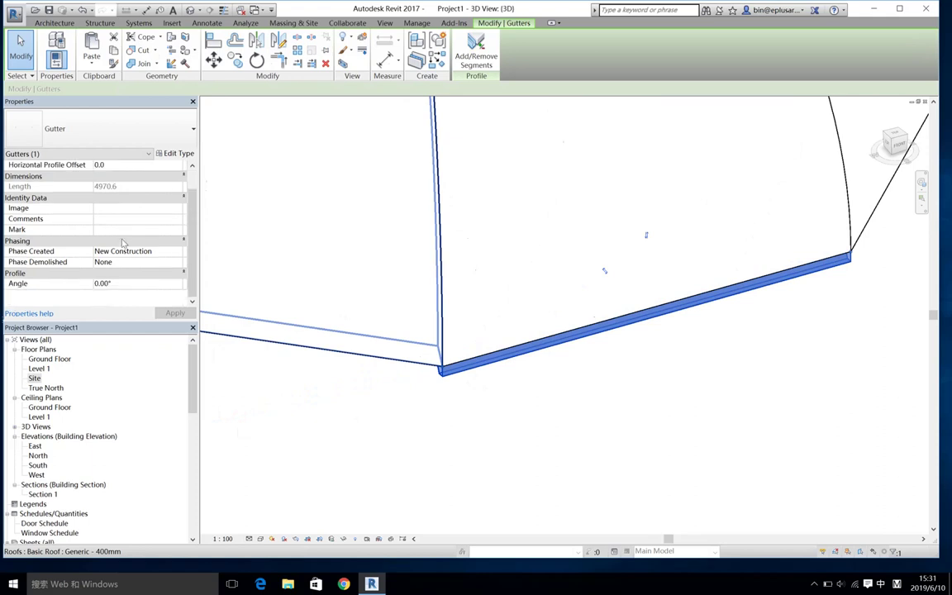
click(128, 285)
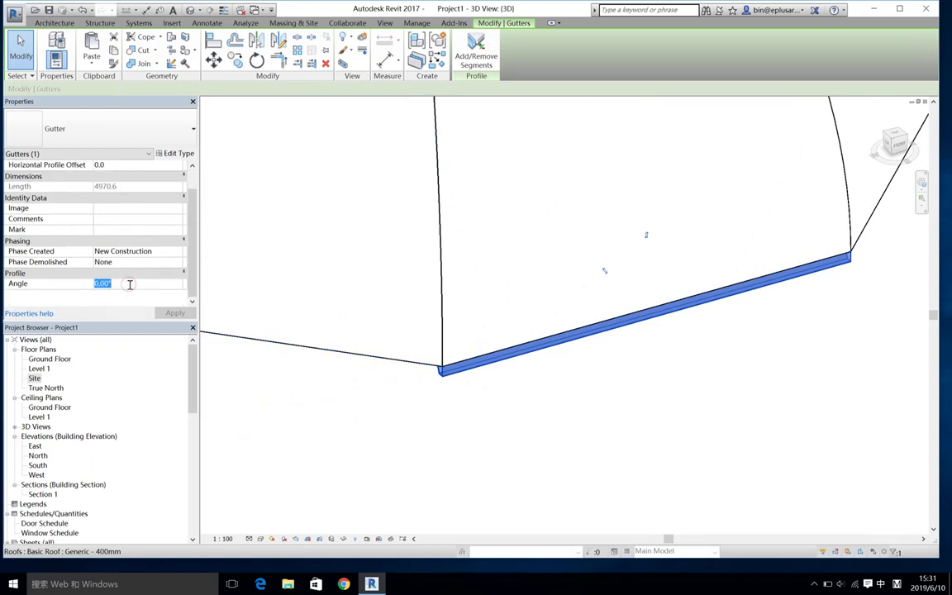
text(90)
click(134, 285)
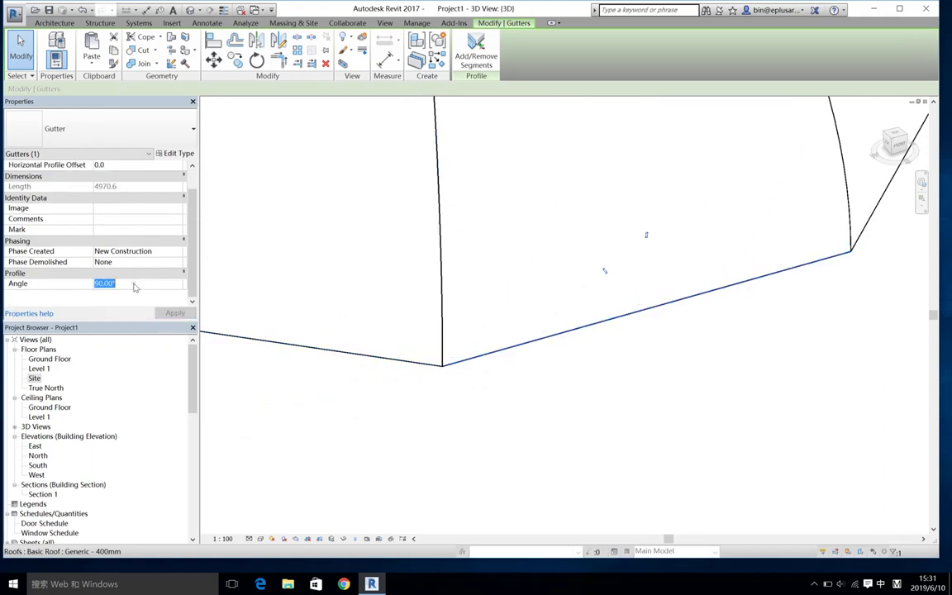
text(-90)
key(Return)
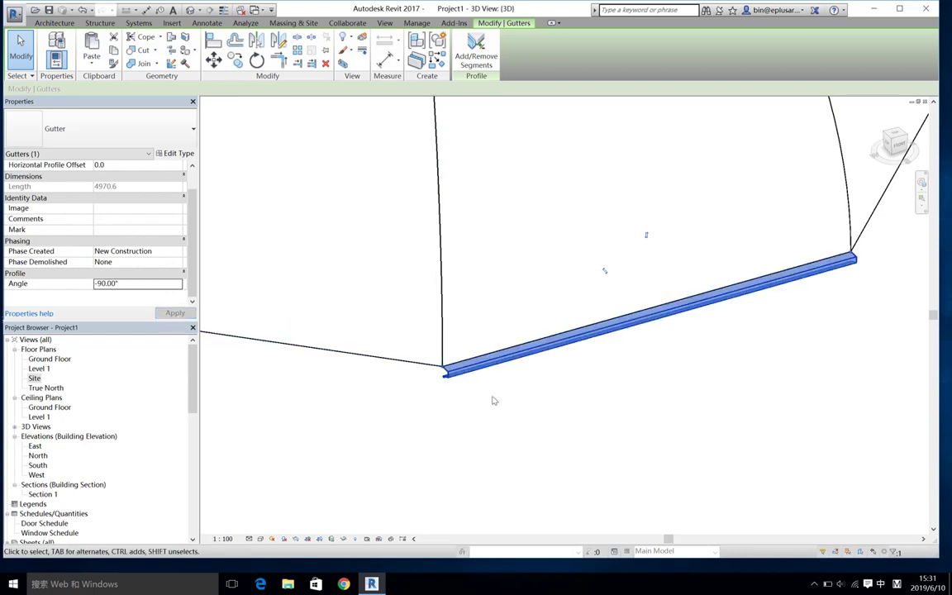
Orbit to inspect the gutter, then apply a 0.00° profile angle
scroll(438, 392, up, 2)
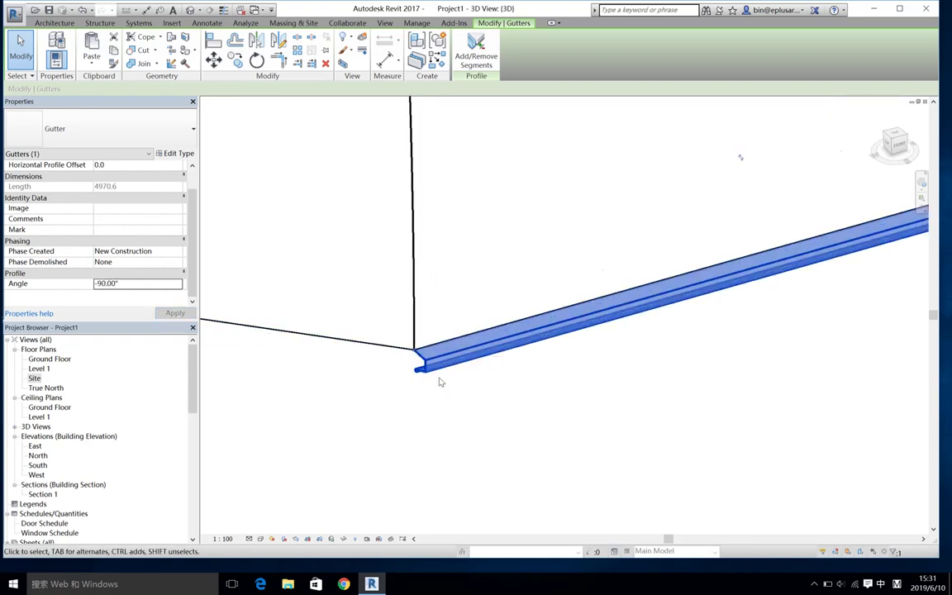
shift+middle_drag(516, 273, 678, 244)
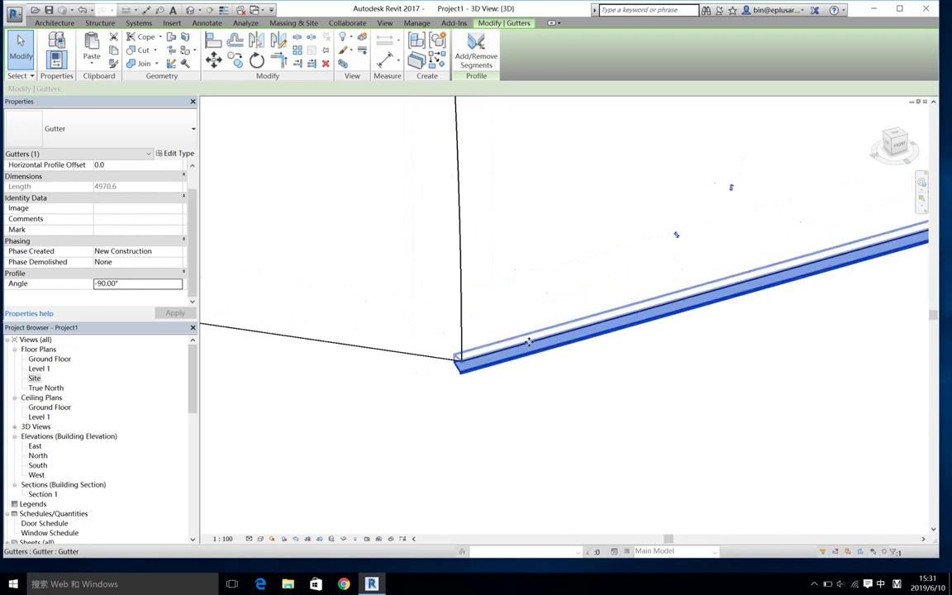
text(90)
text(0)
key(Return)
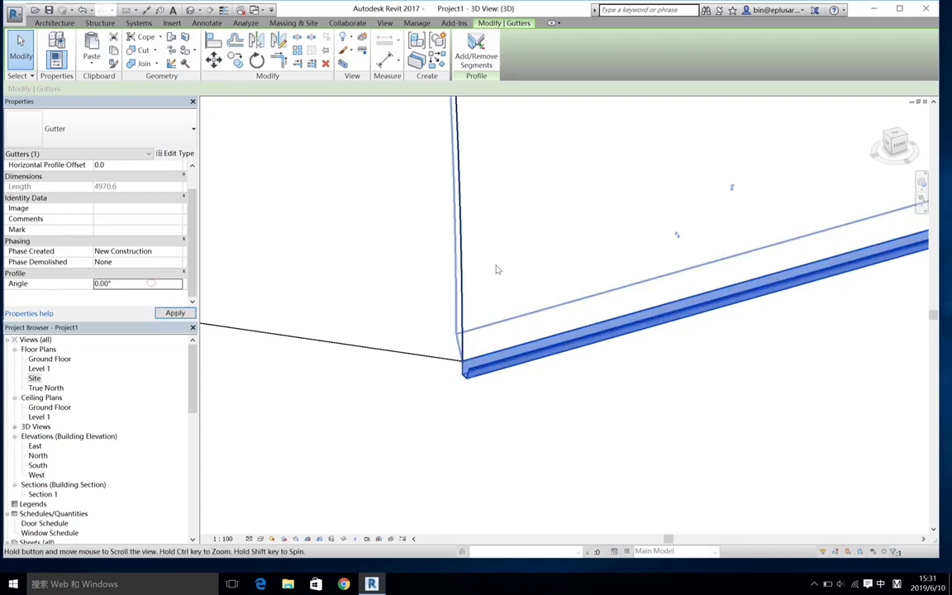
shift+middle_drag(498, 268, 680, 236)
click(584, 385)
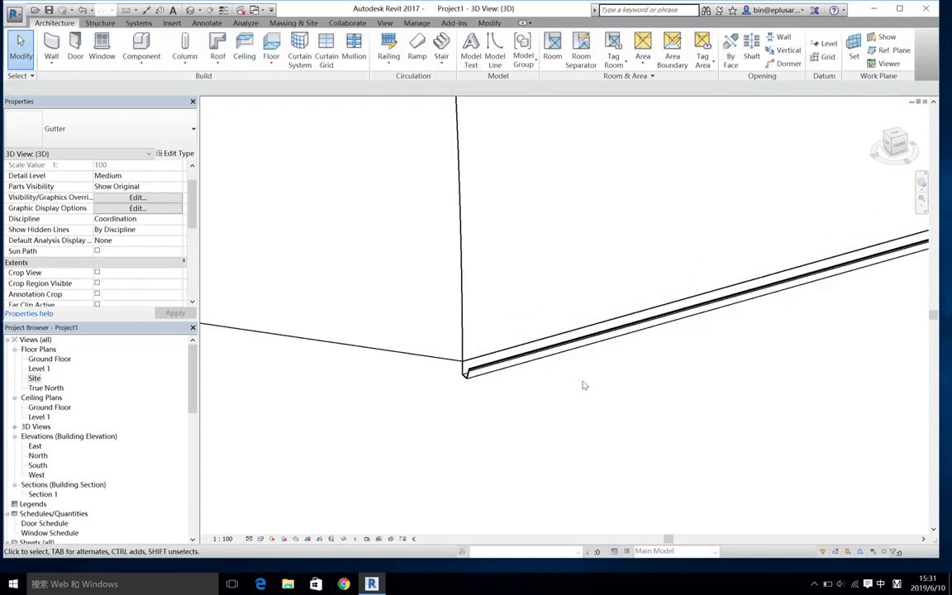
Delete the gutter from the dome's eave using DE
click(768, 305)
scroll(686, 264, down, 4)
scroll(627, 310, down, 2)
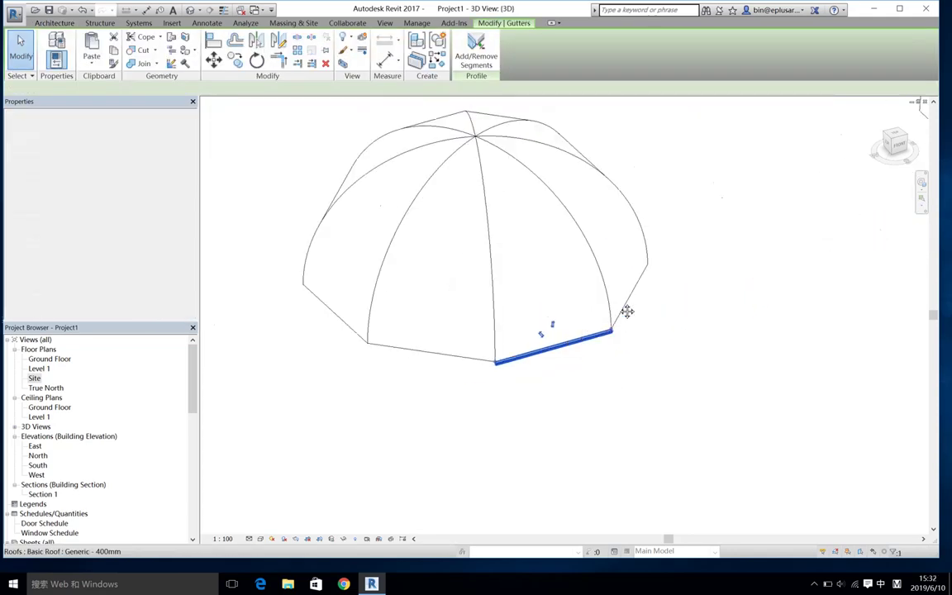
scroll(627, 310, down, 2)
key(Escape)
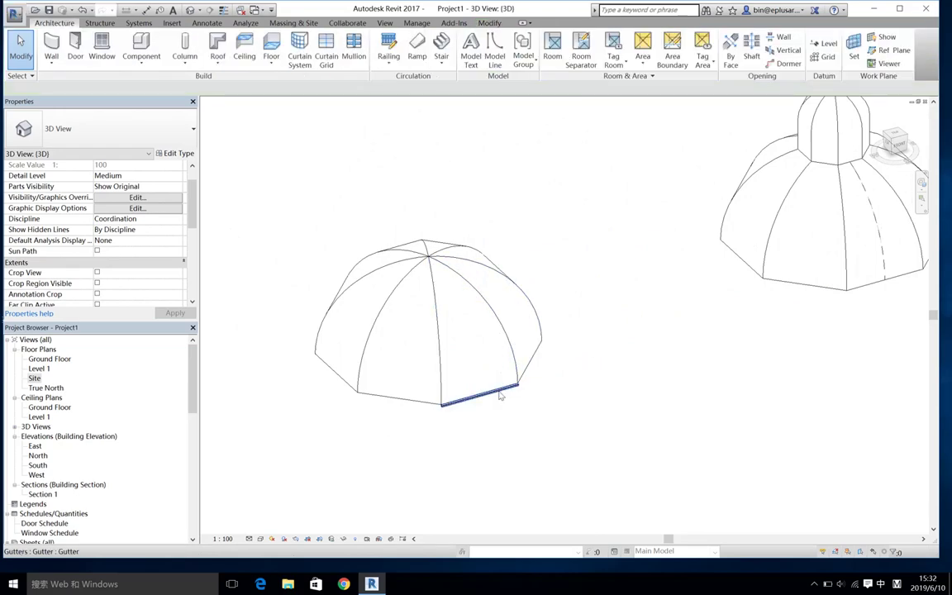
click(499, 396)
text(de)
key(shift)
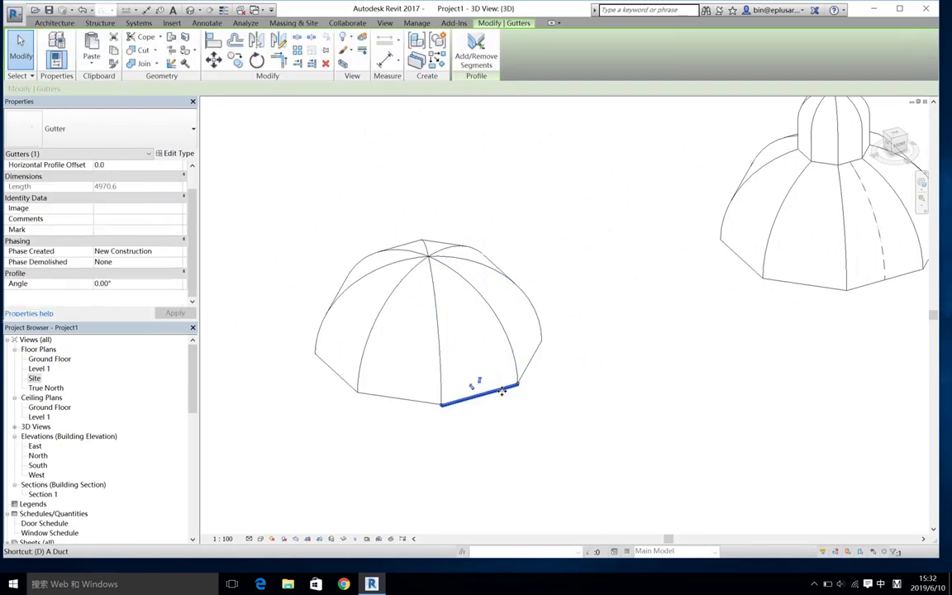
Zoom to fit both domes with ZE and turn on Shadows in the 3D view
scroll(578, 385, down, 2)
mouse_move(654, 379)
shift+middle_down()
mouse_move(670, 387)
mouse_move(608, 322)
mouse_move(574, 323)
shift+middle_up()
text(ze)
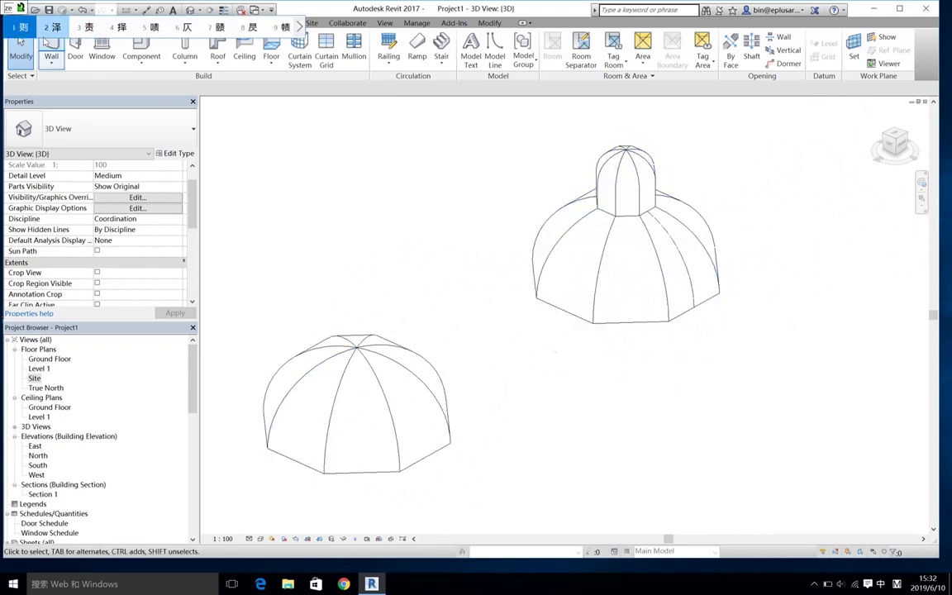
key(Return)
click(288, 538)
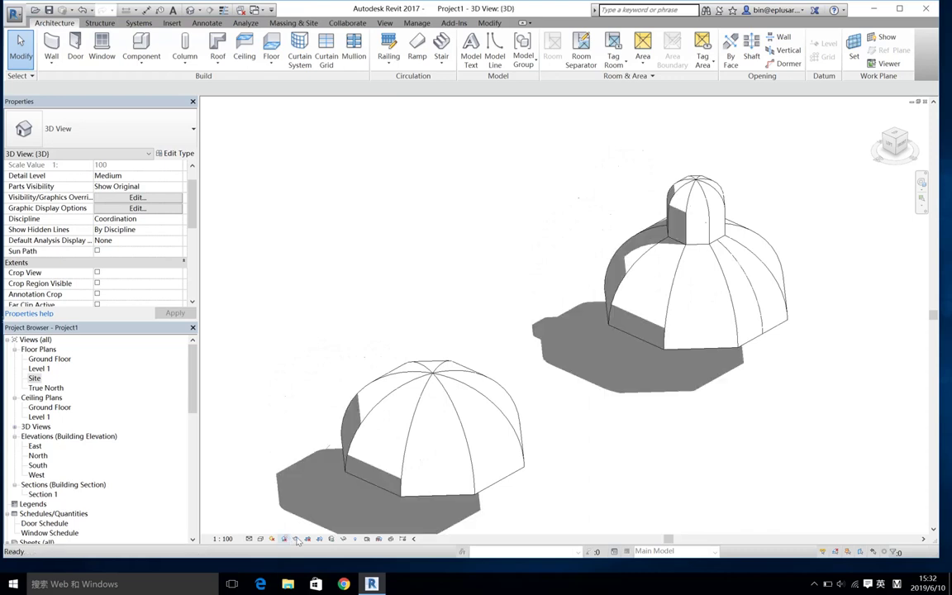
mouse_move(563, 384)
middle_down()
mouse_move(489, 332)
mouse_move(567, 383)
middle_up()
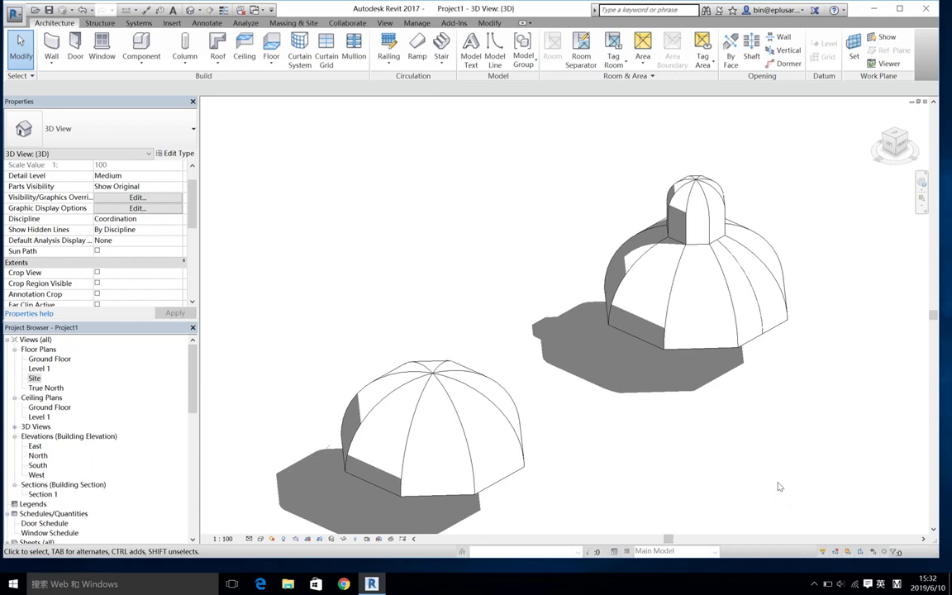
click(817, 583)
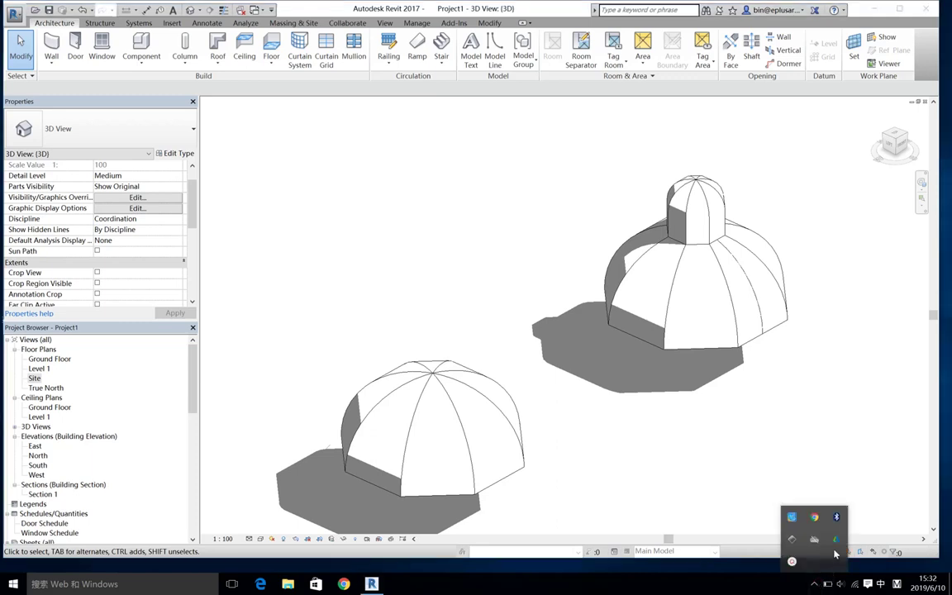